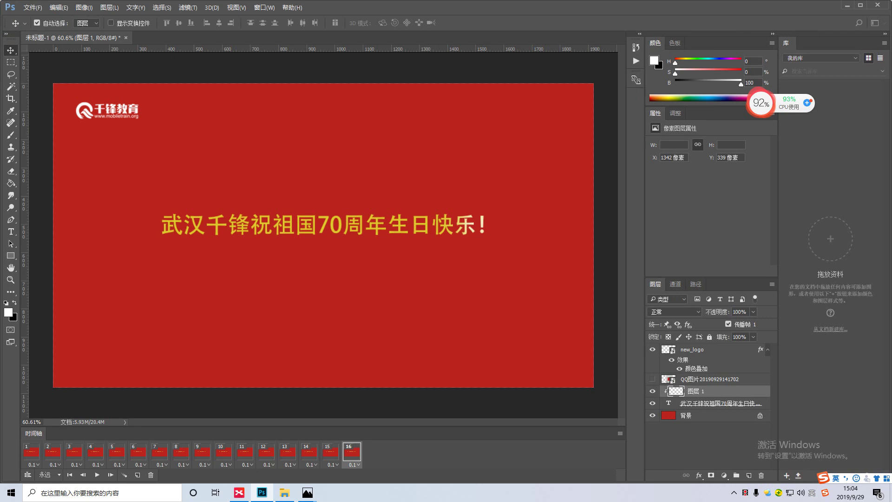
Close the open document without saving and create a new landscape document of 500 × 300 pixels at 72 ppi
key(ctrl+w)
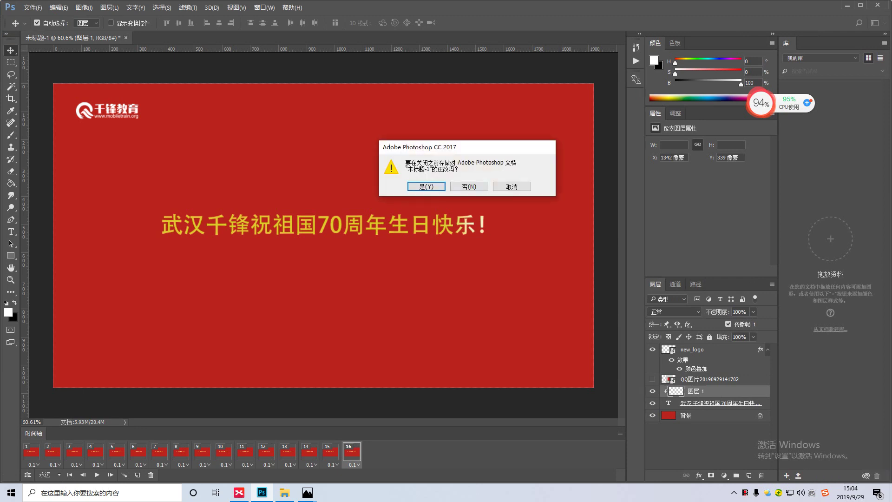
key(n)
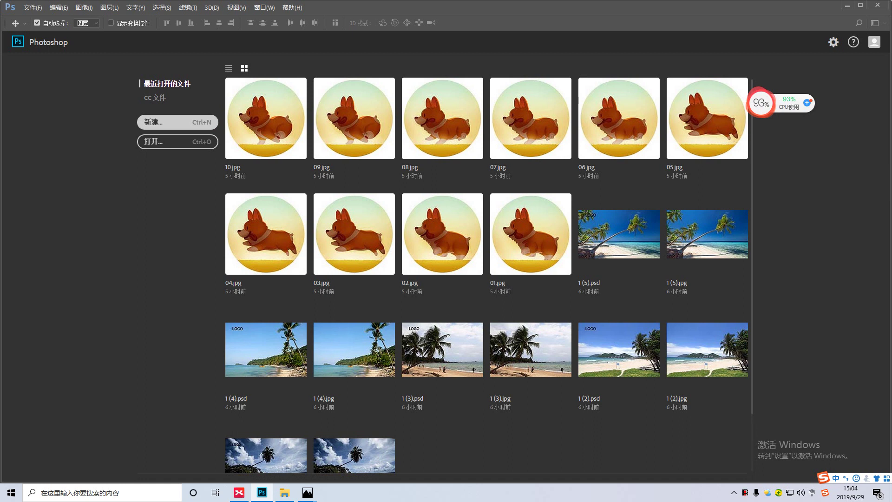
key(ctrl+n)
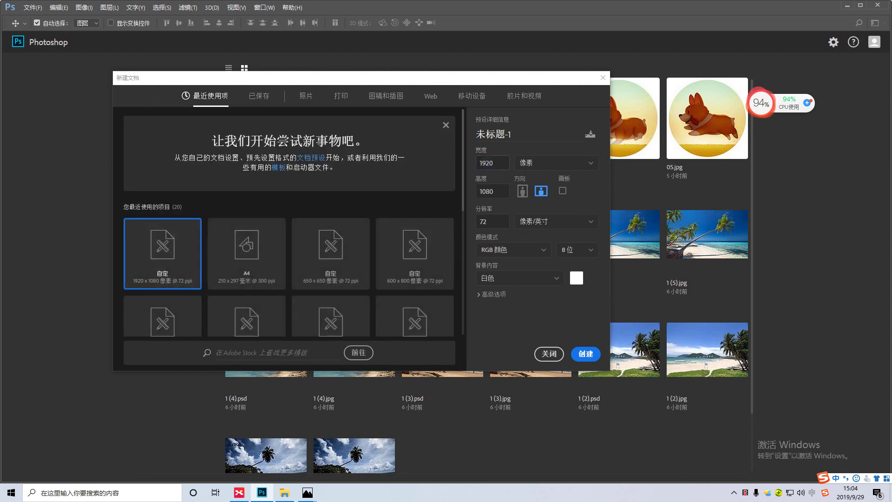
text(300)
key(Tab)
text(500)
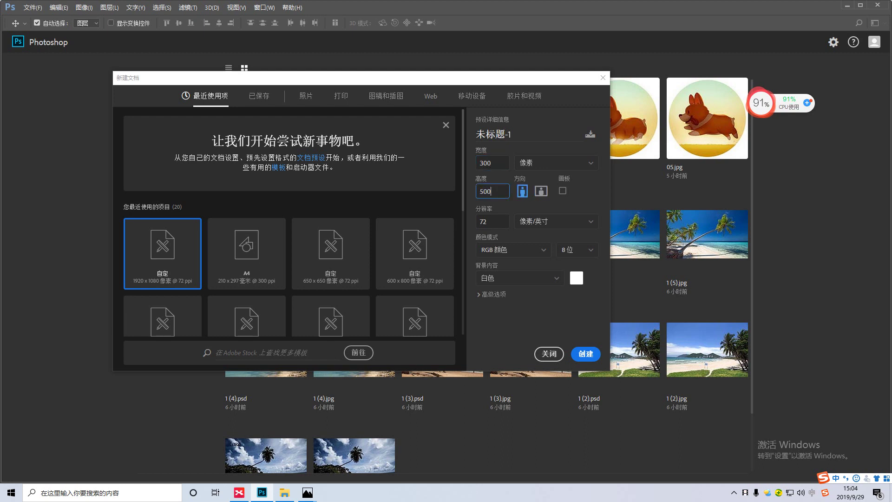
click(541, 190)
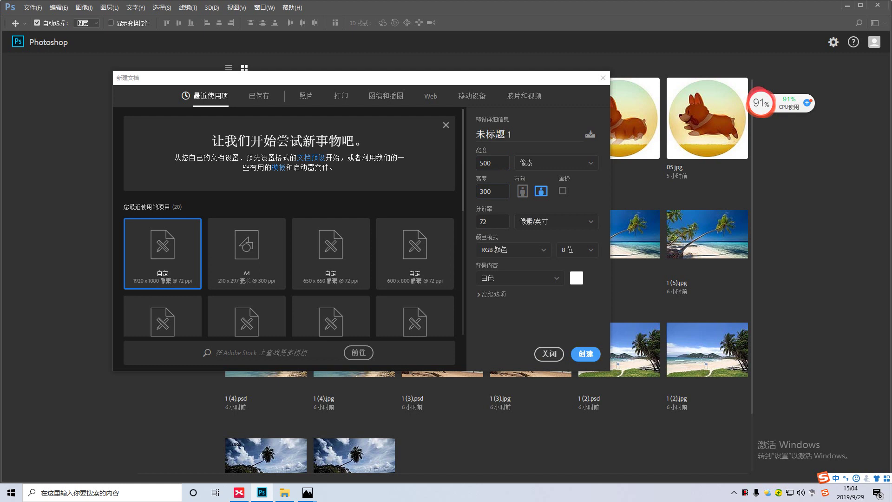
click(585, 354)
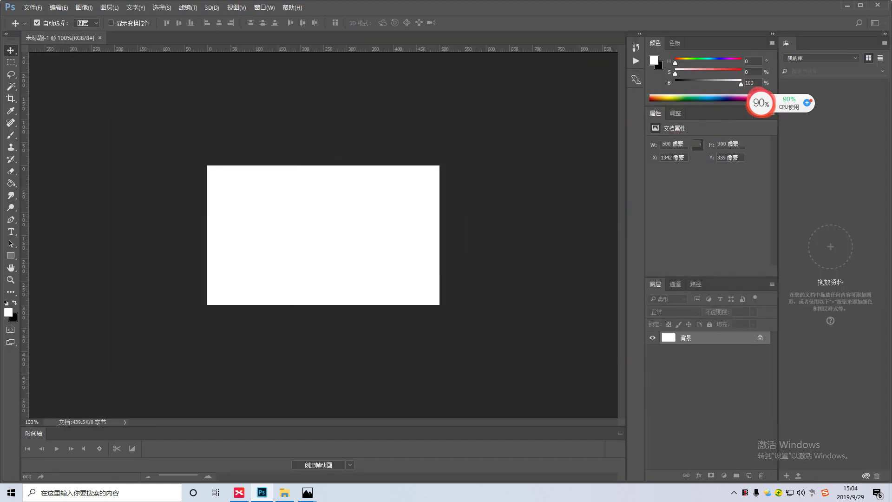
Switch to the Photos app, close the duplicate window, view the 移动的字母.gif reference animation, and return to Photoshop
mouse_move(307, 493)
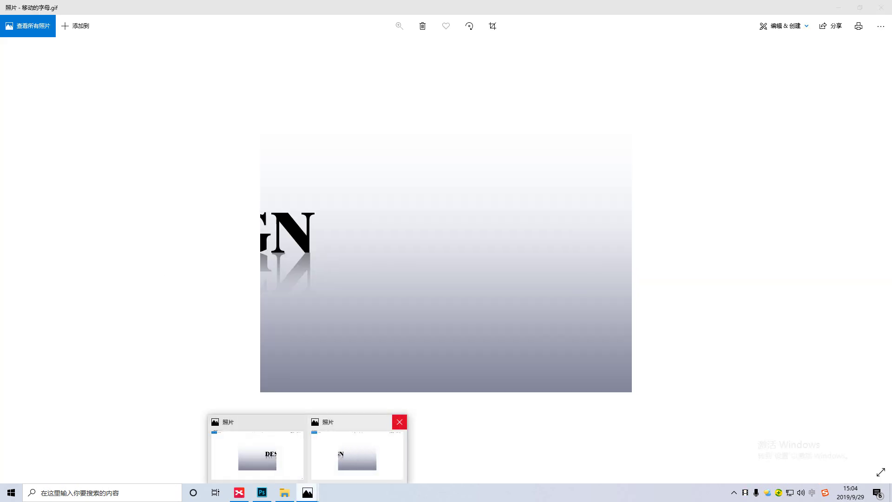
click(400, 422)
click(317, 454)
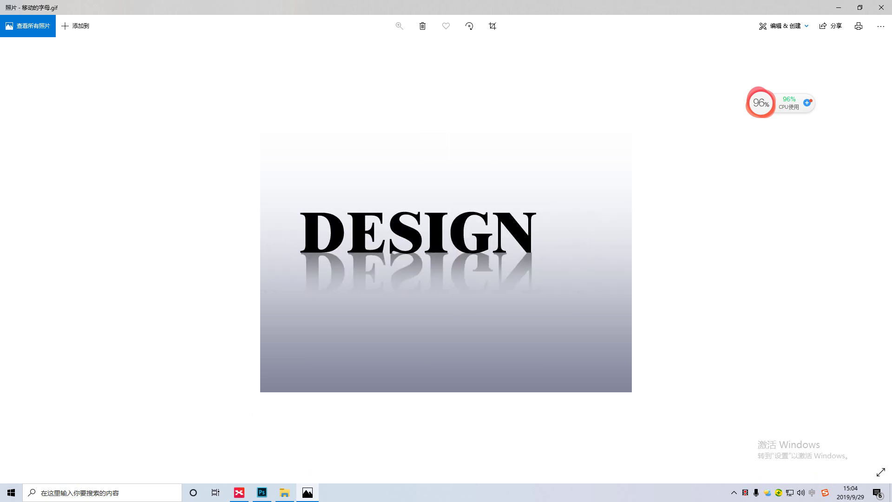
key(alt+Tab)
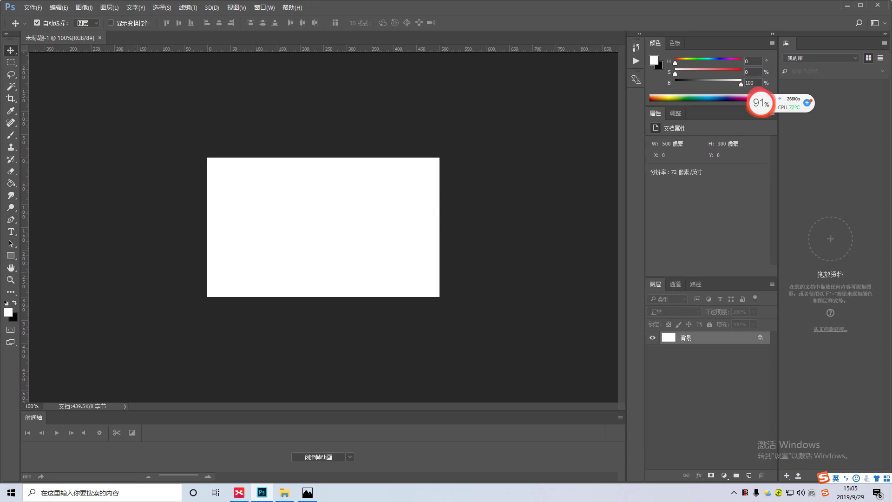
Fill the background with a vertical linear gradient running from white at the top to light grey at the bottom
click(10, 183)
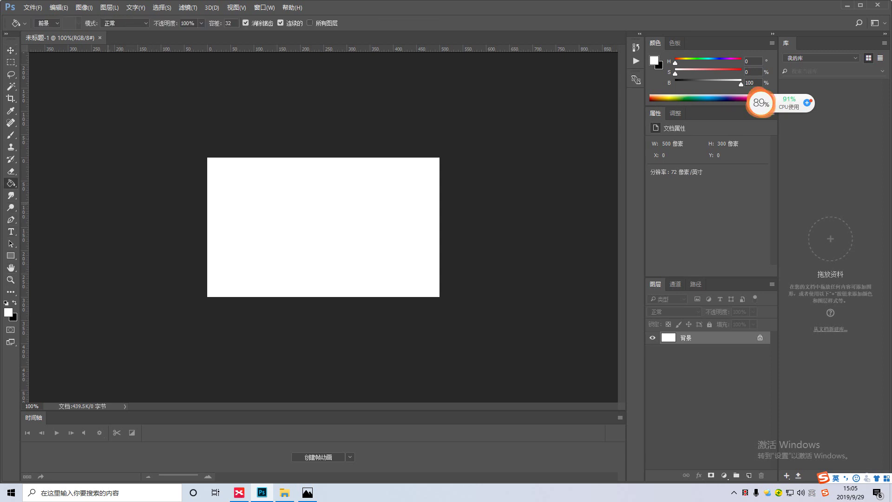
key(shift+g)
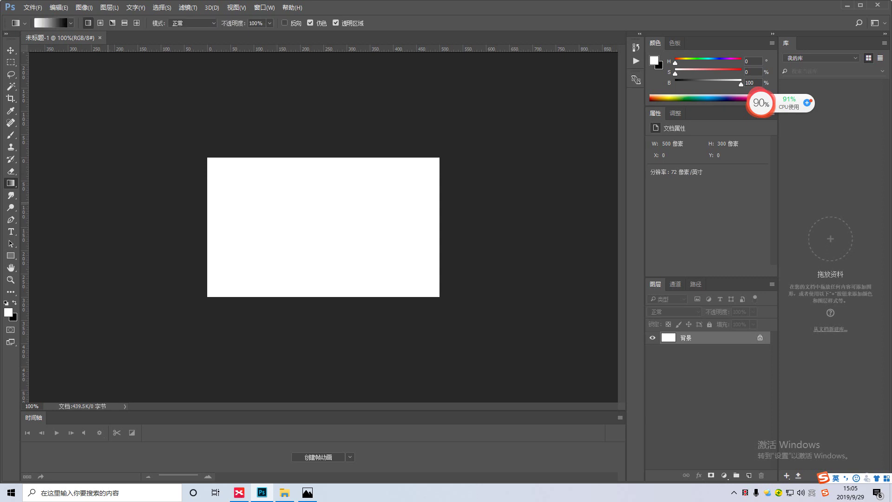
click(51, 23)
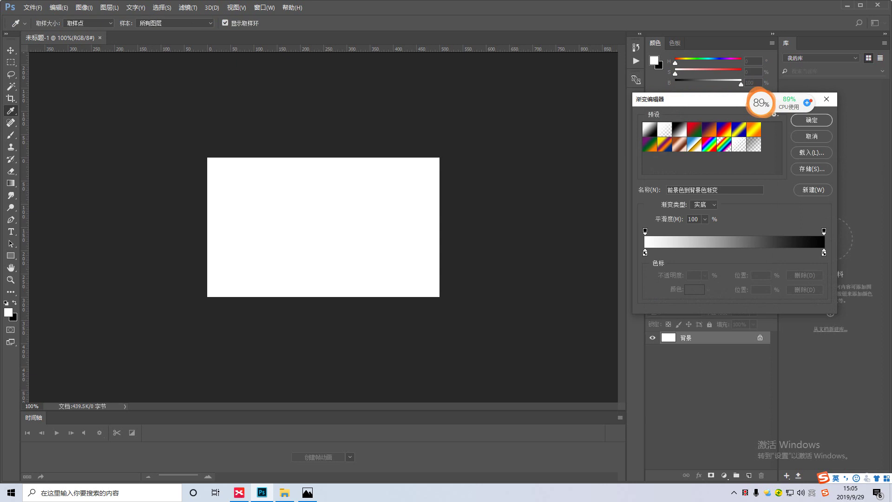
double_click(824, 254)
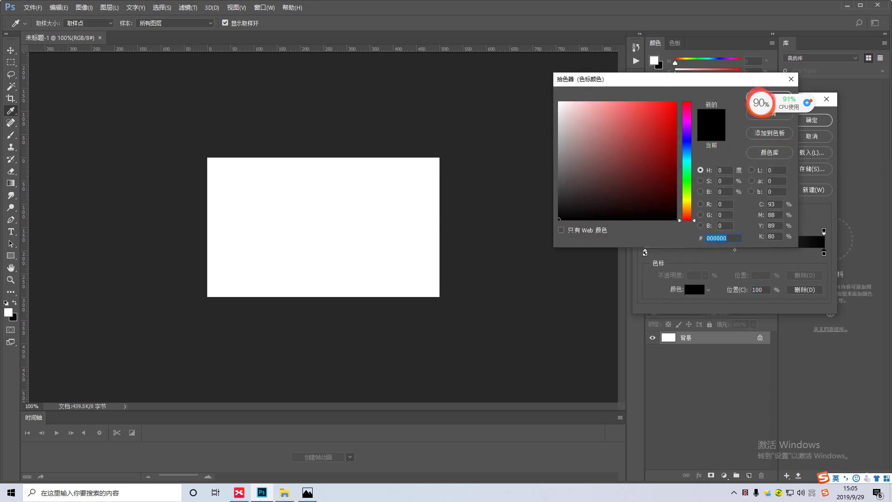
click(701, 191)
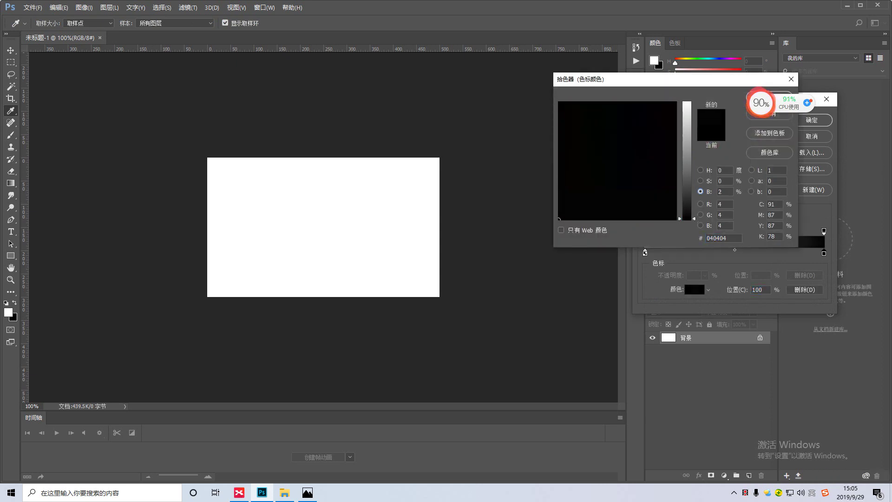
drag(688, 218, 687, 136)
key(Return)
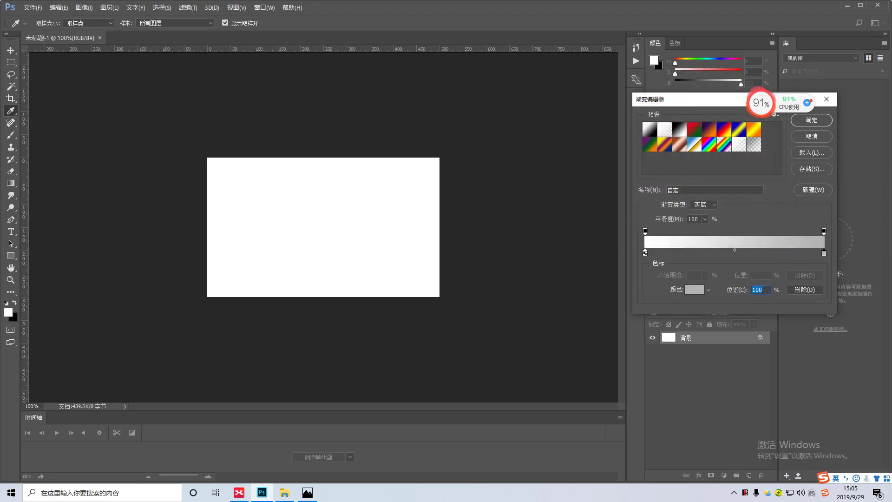
key(Return)
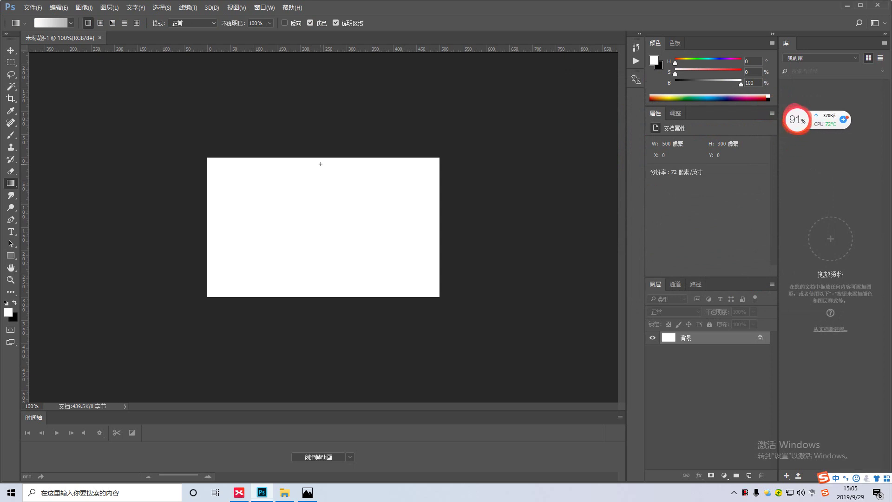
drag(321, 164, 321, 287)
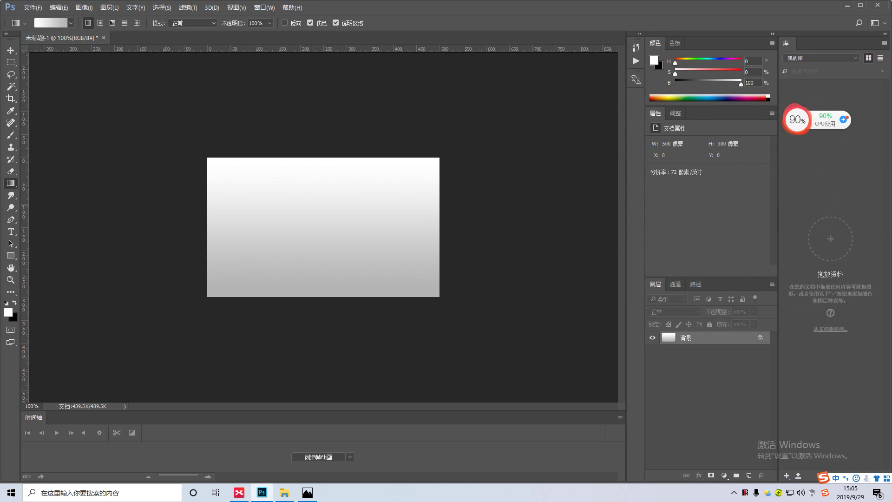
Add a text layer reading "design" slightly left of the canvas centre
key(ctrl+plus)
key(u)
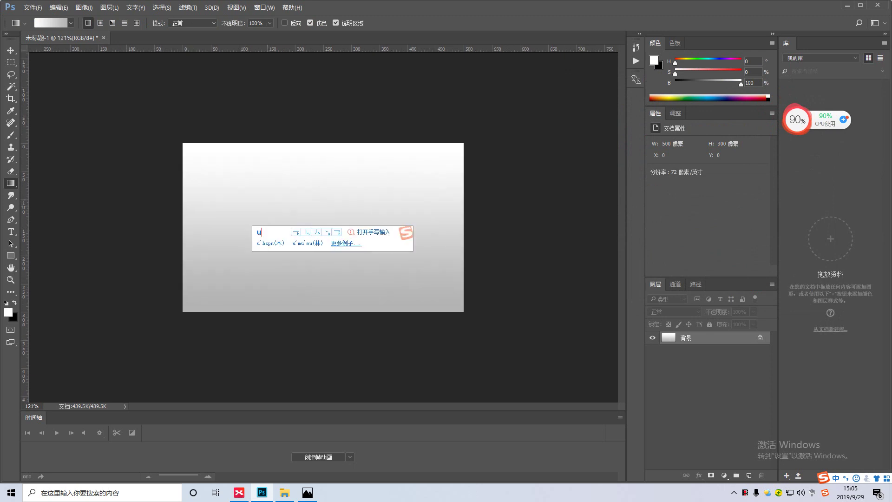
key(BackSpace)
key(shift)
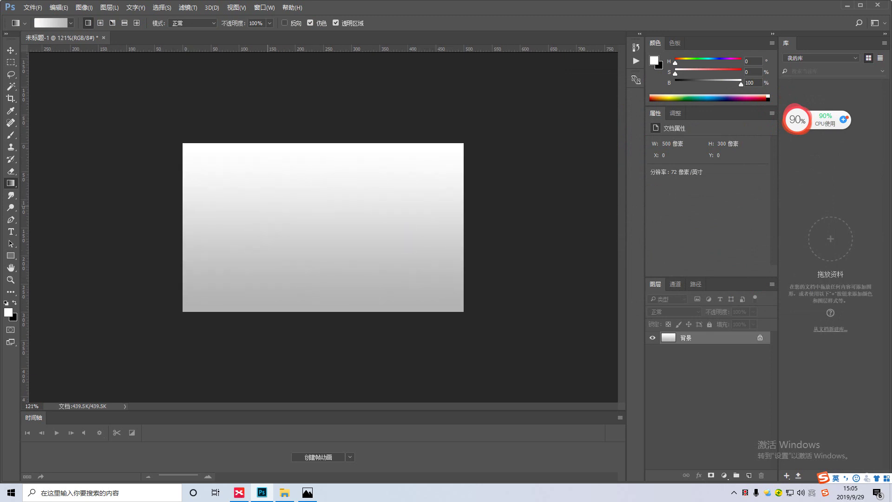
key(t)
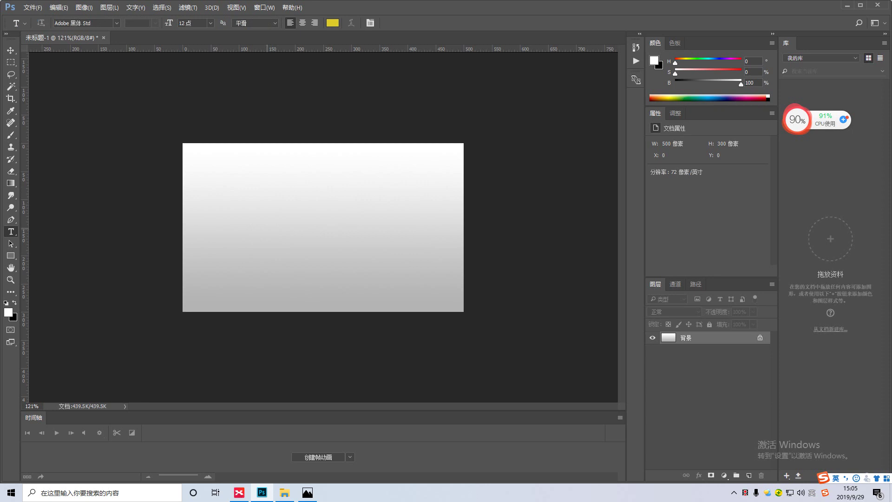
click(267, 229)
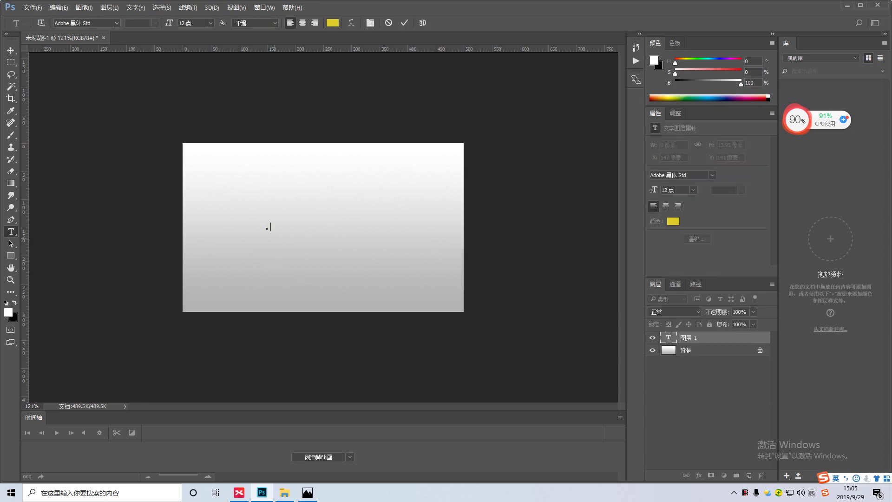
text(dd)
text(sign)
key(ctrl+Return)
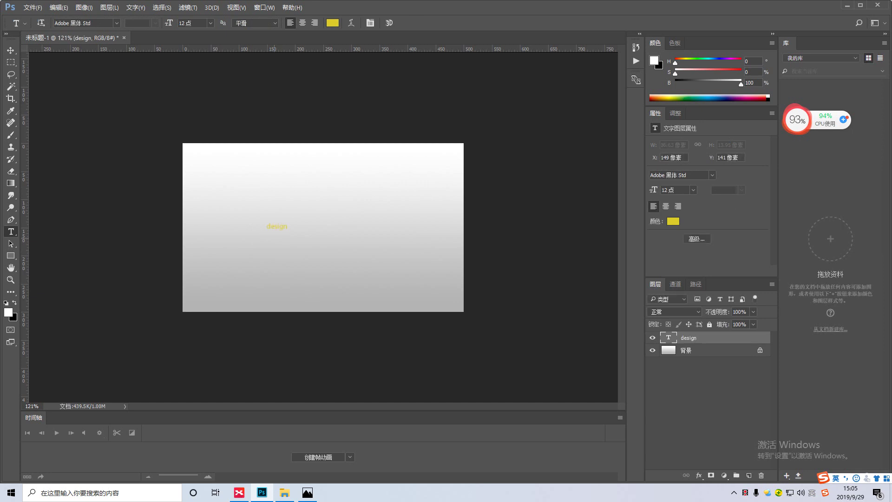
Scale the "design" text up with Free Transform to a font size of about 75 pt
key(ctrl+t)
drag(289, 222, 395, 182)
key(Return)
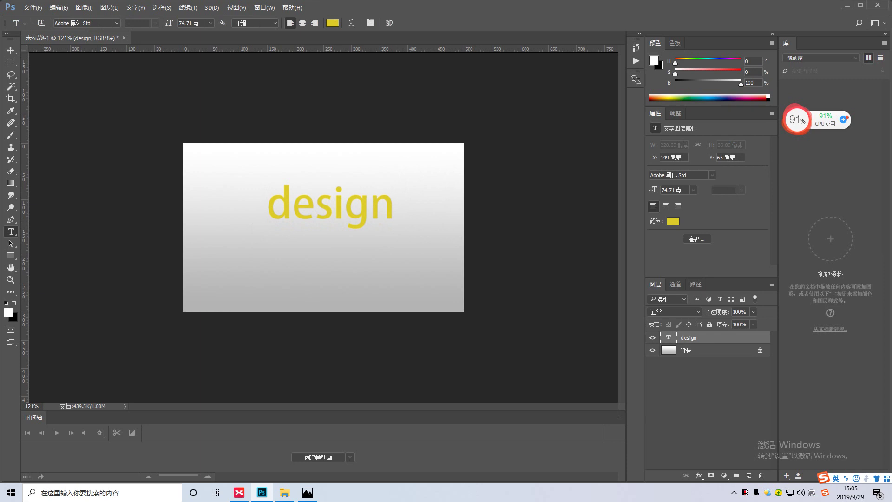
Format the "design" text in all caps and set its colour to black (000000)
click(697, 238)
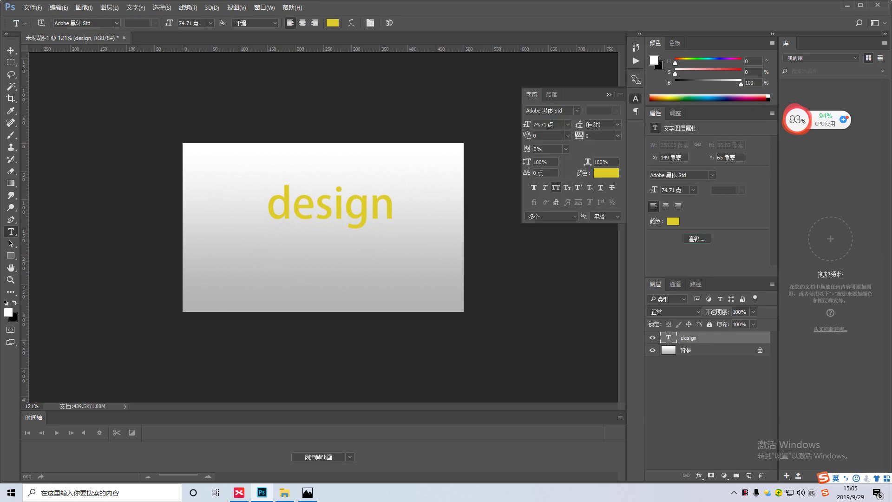
click(556, 187)
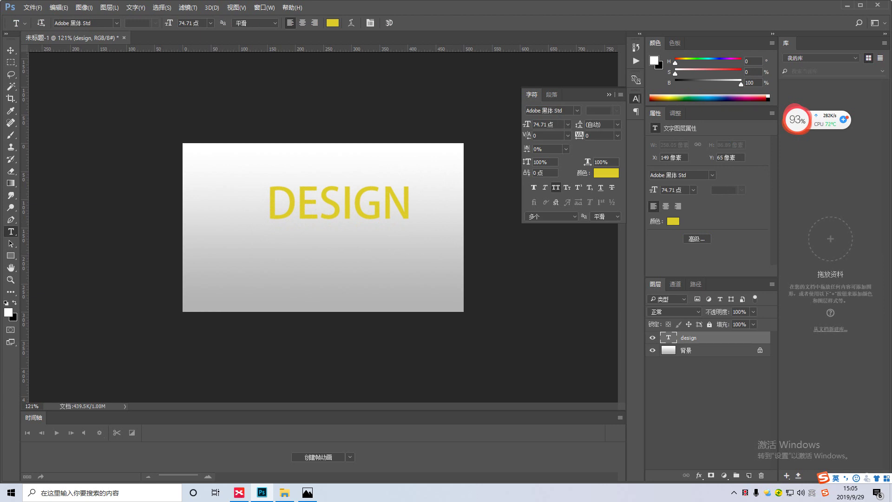
click(606, 173)
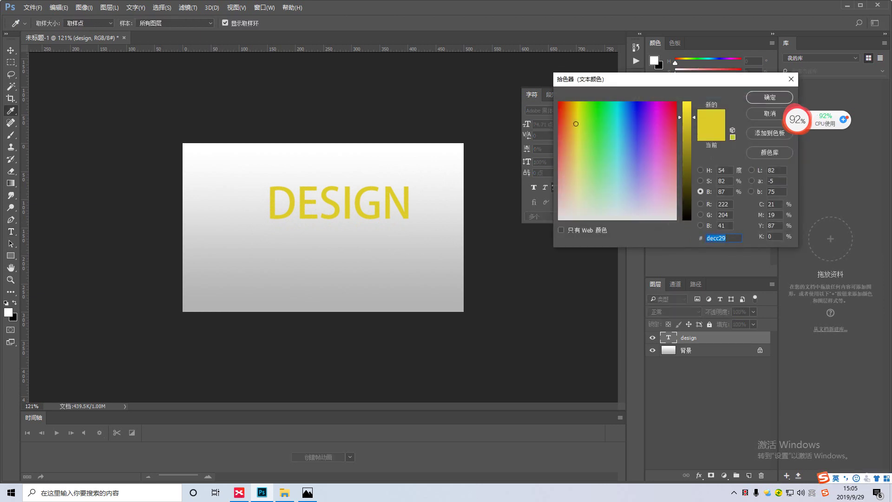
text(000000)
key(Return)
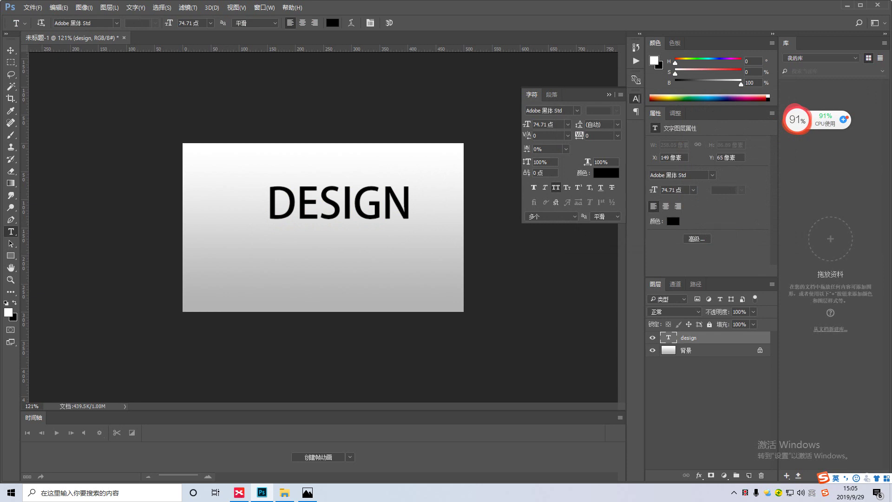
Change the text's font to Arial and move it down and left toward the canvas centre, to about X 122, Y 101 pixels
click(578, 111)
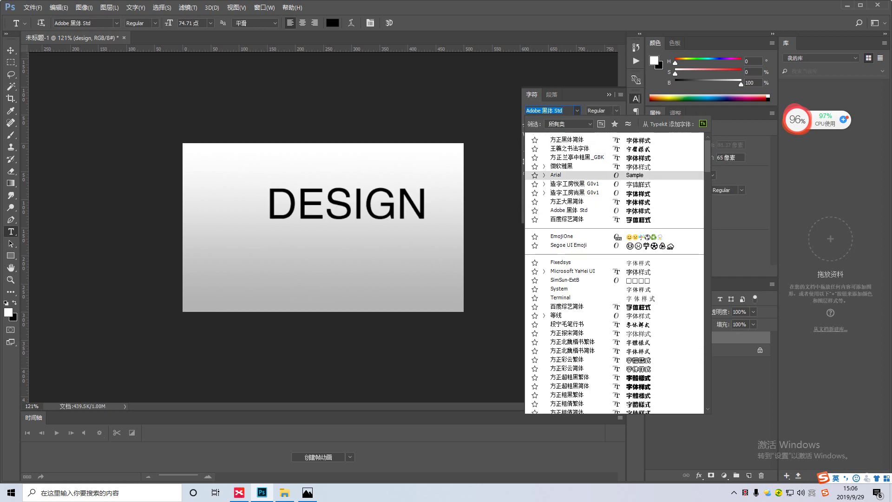
click(556, 175)
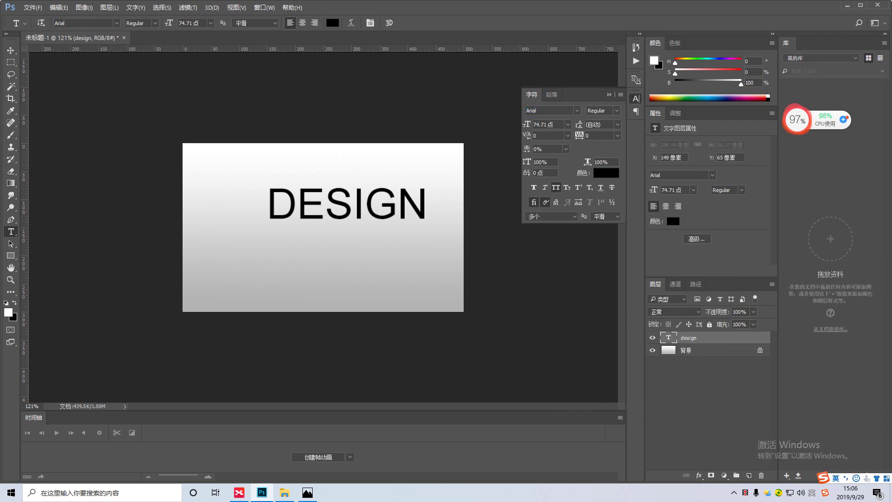
key(v)
drag(348, 179, 332, 200)
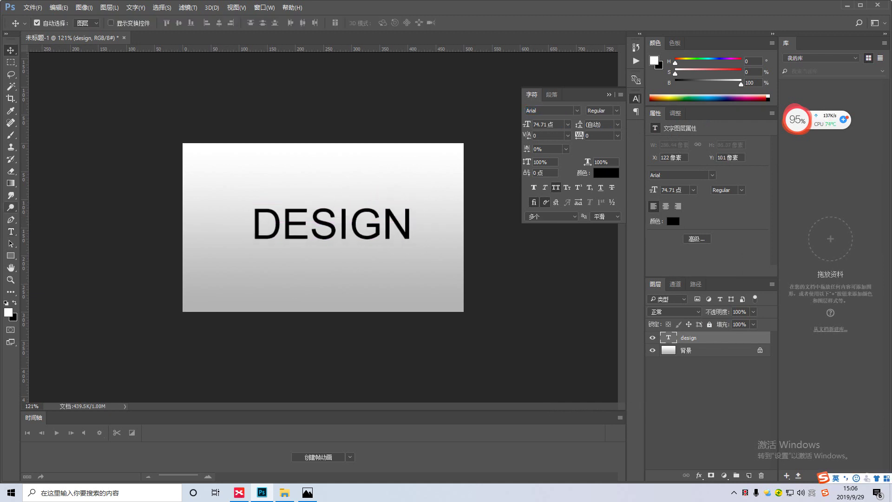
Replace the word DESIGN in the text layer with the person's name in capitals
click(10, 232)
click(251, 227)
key(ctrl+a)
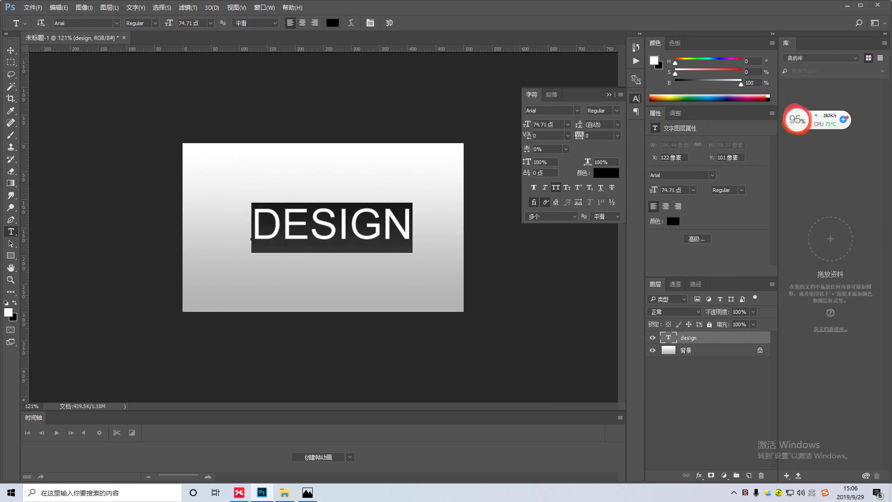
text(YULEI)
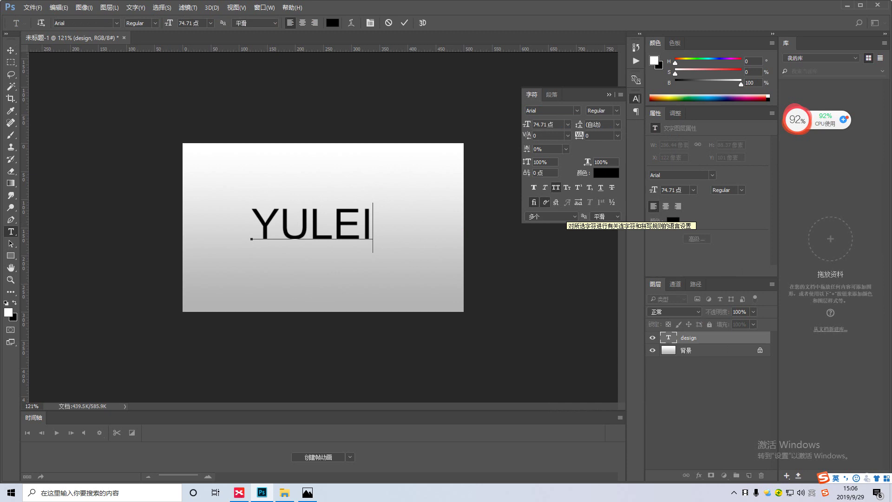
key(ctrl+Return)
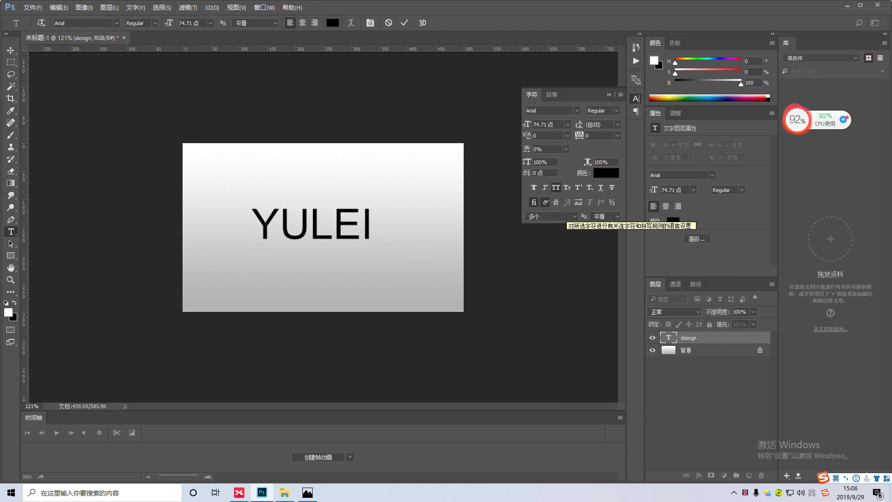
Move the replaced text right to roughly the canvas centre, to about X 146, Y 102 pixels
click(11, 50)
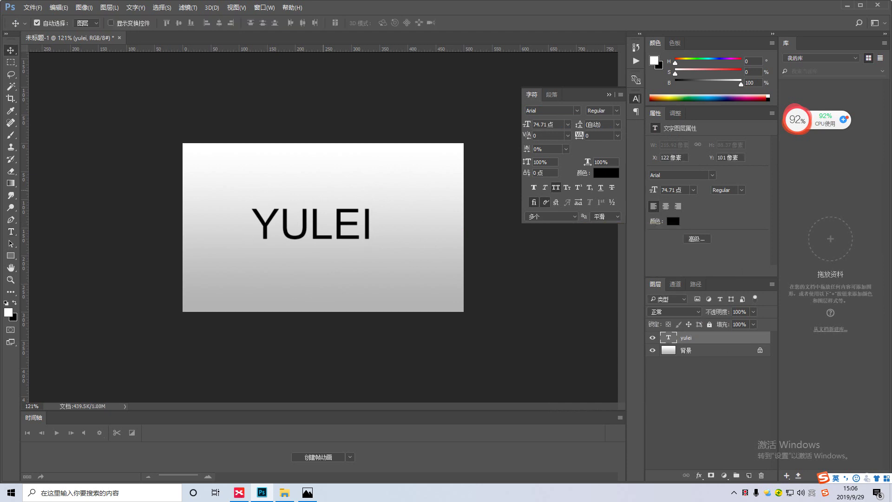
drag(339, 223, 351, 199)
key(Down)
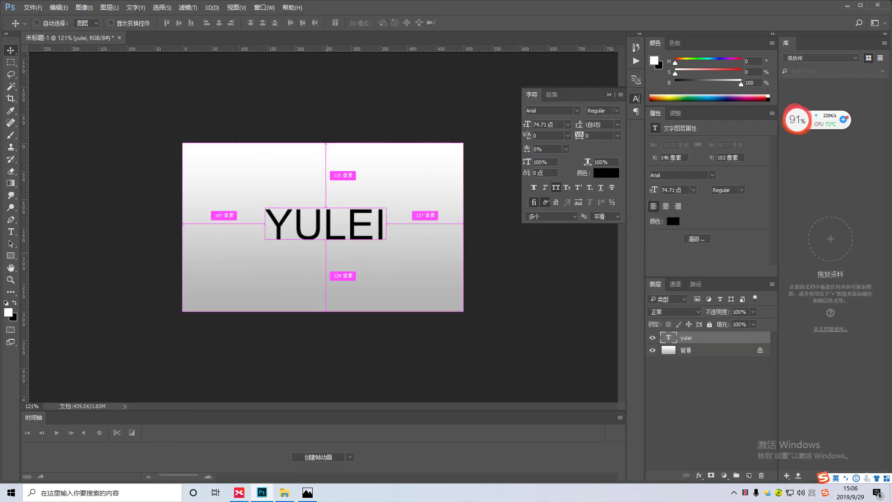
Duplicate the name text layer and flip the copy vertically
key(ctrl+j)
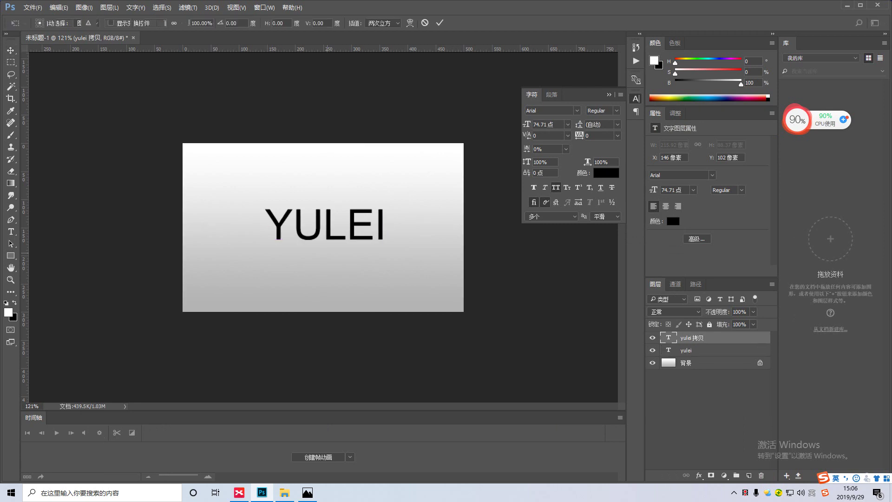
key(ctrl+t)
right_click(296, 216)
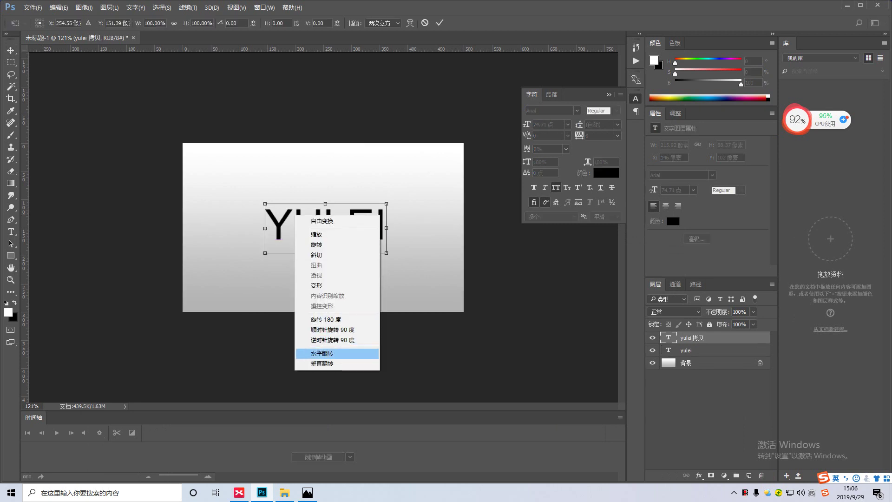
click(322, 363)
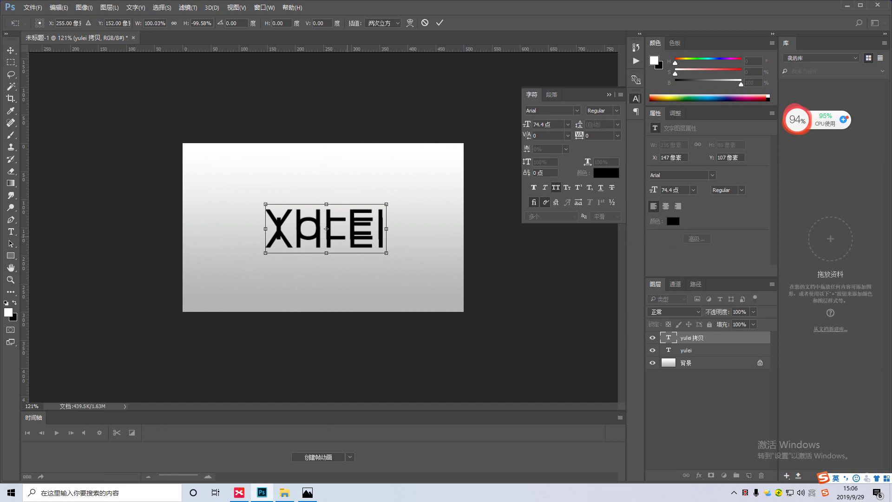
key(Return)
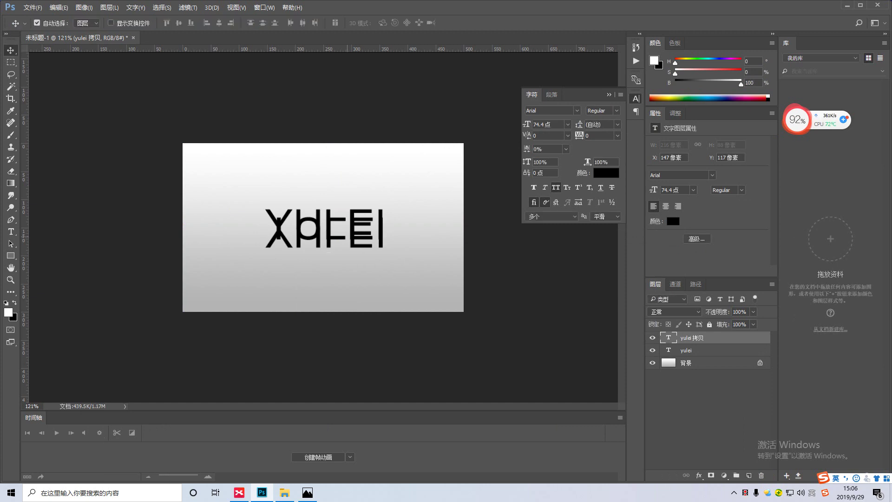
Nudge the flipped text copy down until it meets the base of the original letters, to about X 146, Y 145 pixels
key(shift+Down)
key(shift+Down)
key(Down)
key(Down)
key(Down)
key(Down)
key(Down)
key(Down)
key(Down)
key(Down)
key(Down)
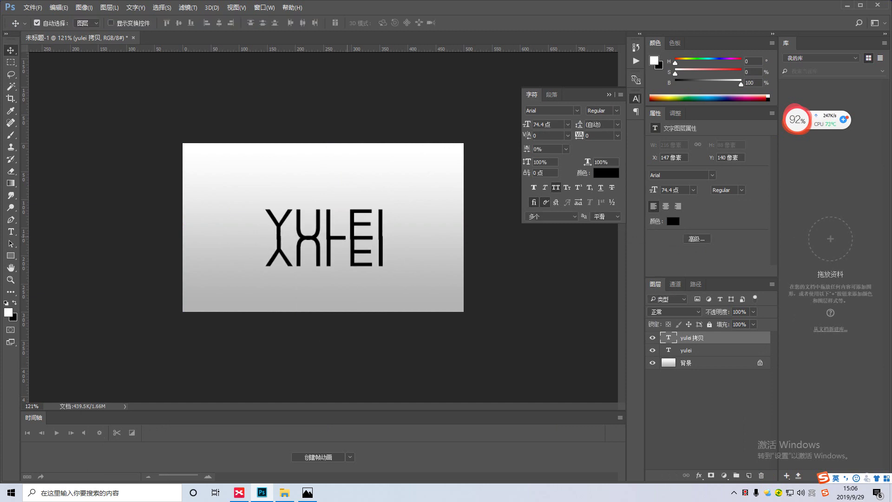
key(Up)
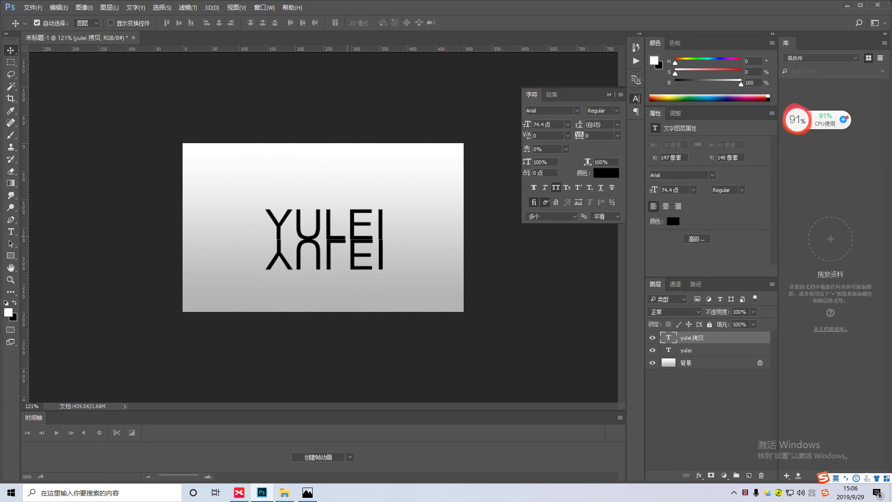
key(Left)
key(Right)
key(Up)
key(Left)
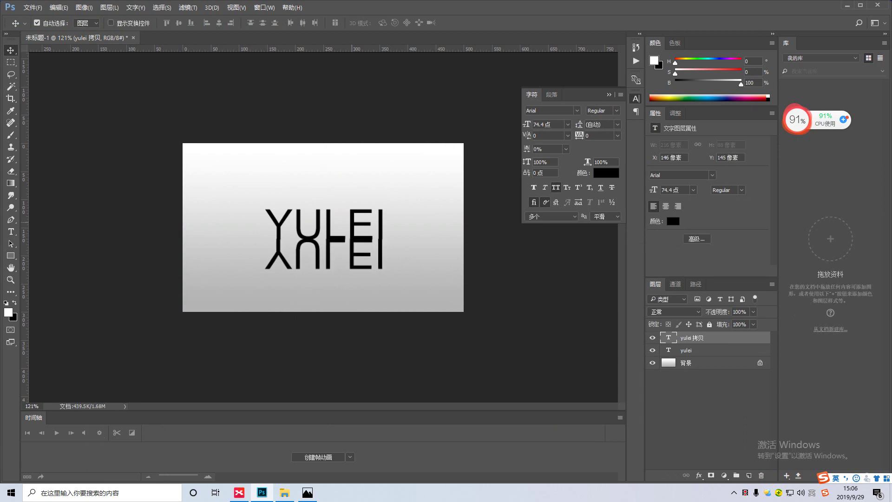
Set the font size of both the flipped copy and the original text layer to 80 pt
click(527, 125)
text(80)
key(Return)
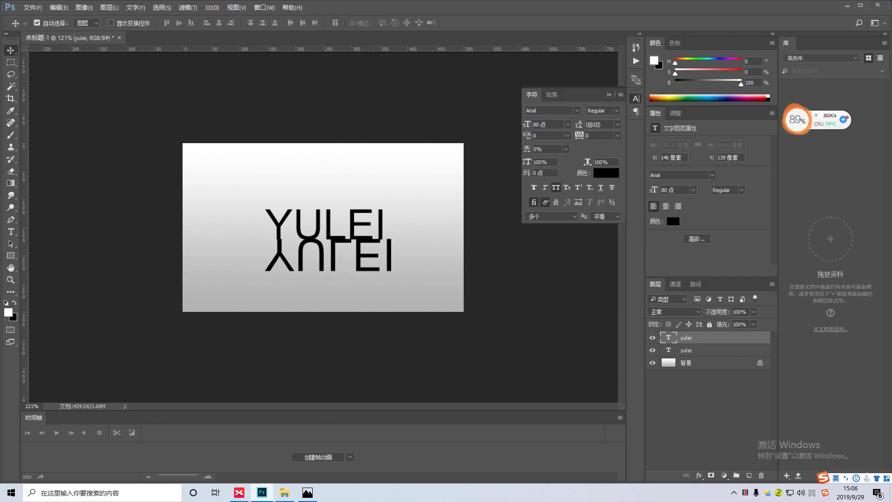
click(706, 351)
click(527, 125)
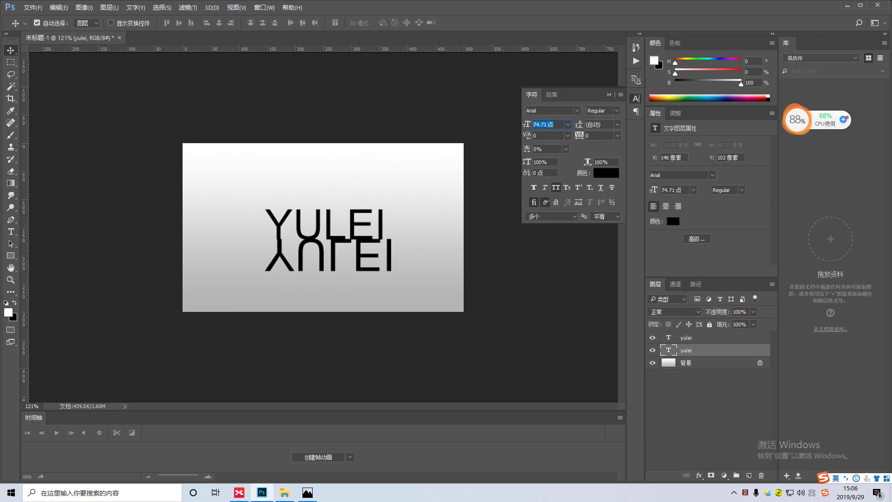
text(80)
key(Return)
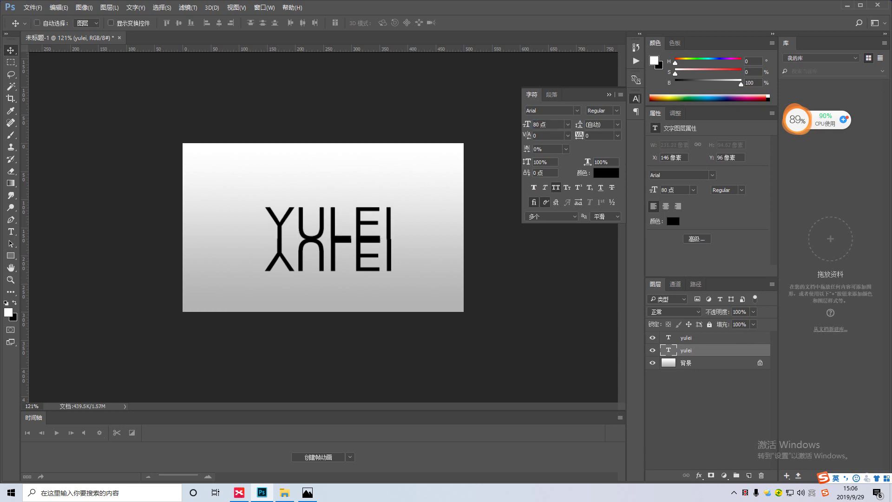
Centre both text layers horizontally on the canvas by aligning them with the background layer
ctrl+click(706, 338)
ctrl+click(707, 363)
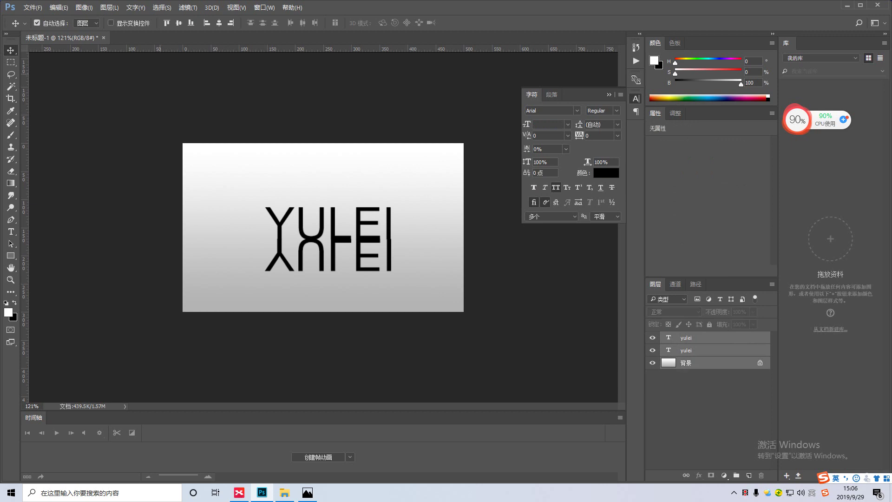
click(219, 23)
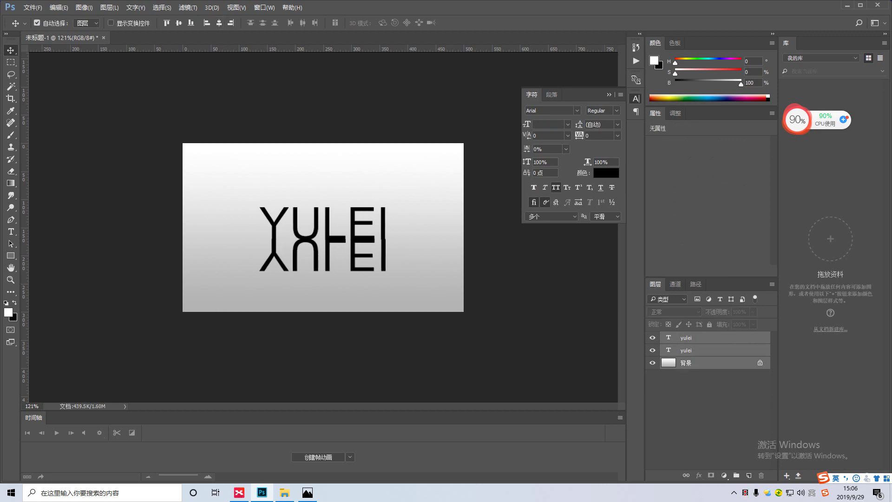
Add a layer mask to the flipped text copy and fade its lower part out with a black-to-white gradient as a reflection
click(706, 338)
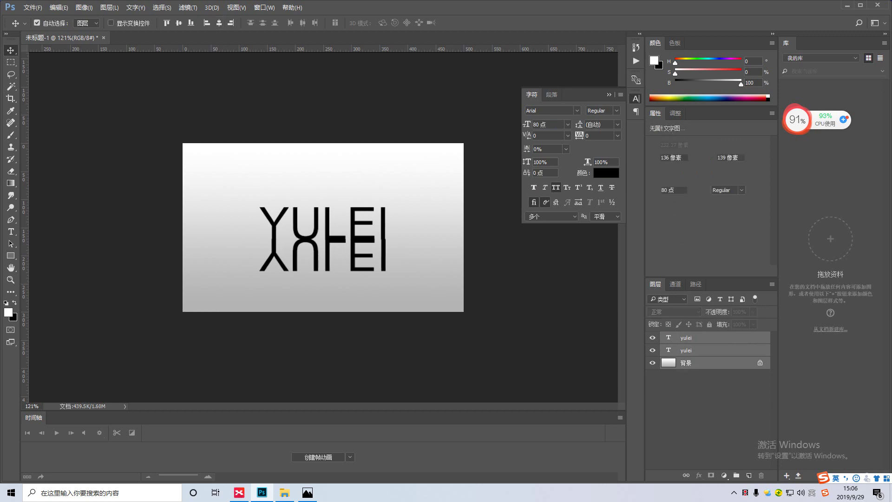
click(711, 475)
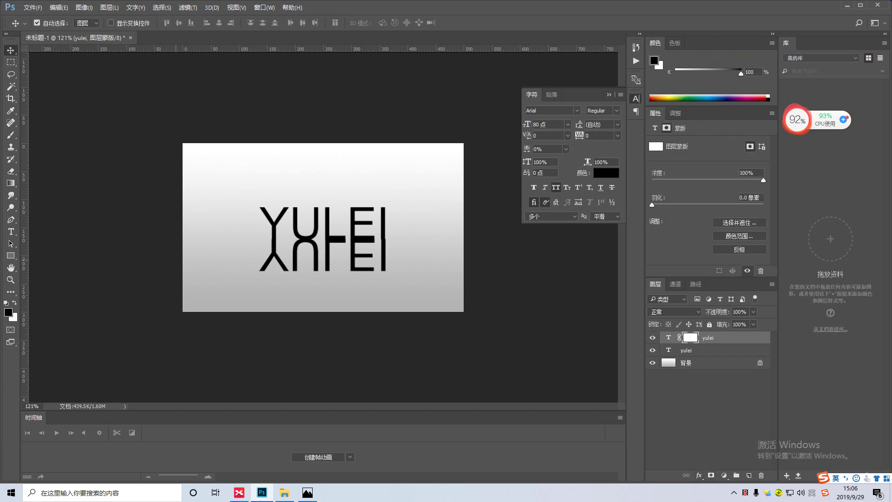
key(g)
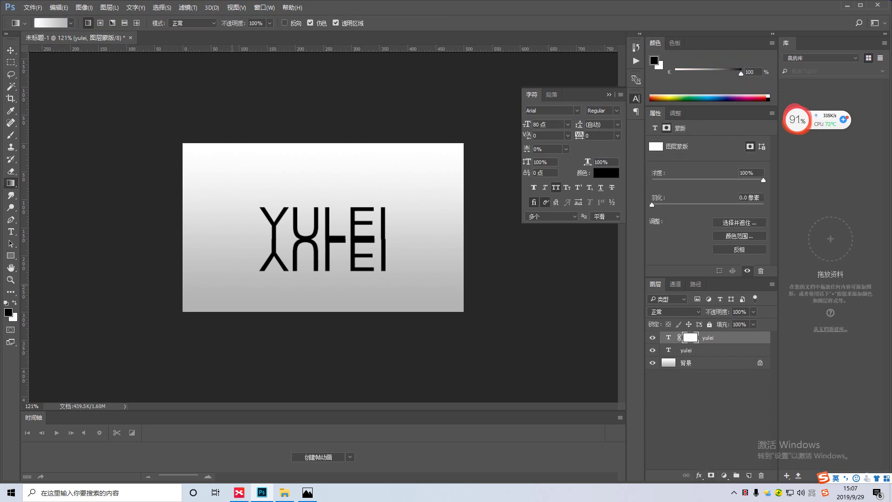
click(51, 22)
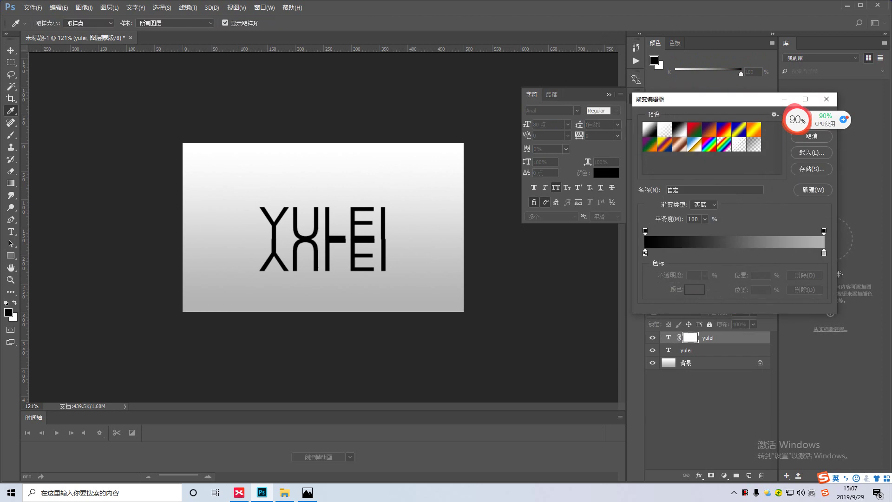
click(680, 129)
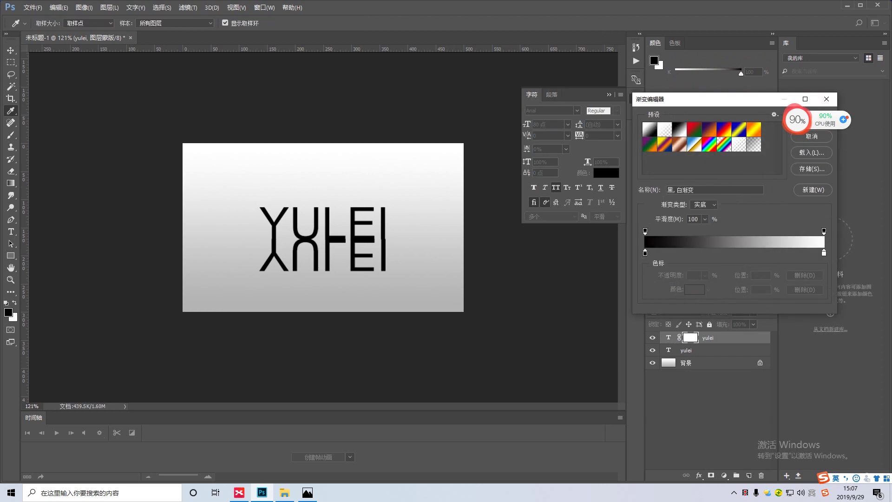
key(Return)
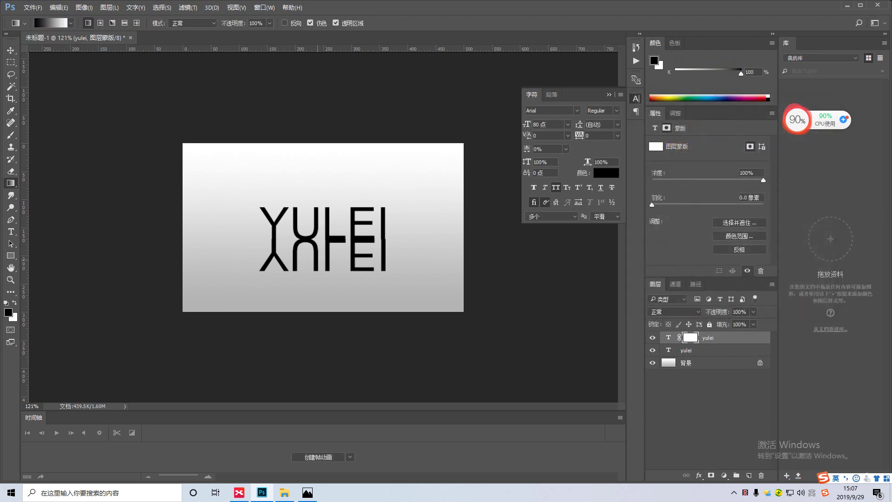
mouse_move(318, 242)
mouse_down()
mouse_move(318, 284)
mouse_move(320, 213)
mouse_move(322, 260)
mouse_up()
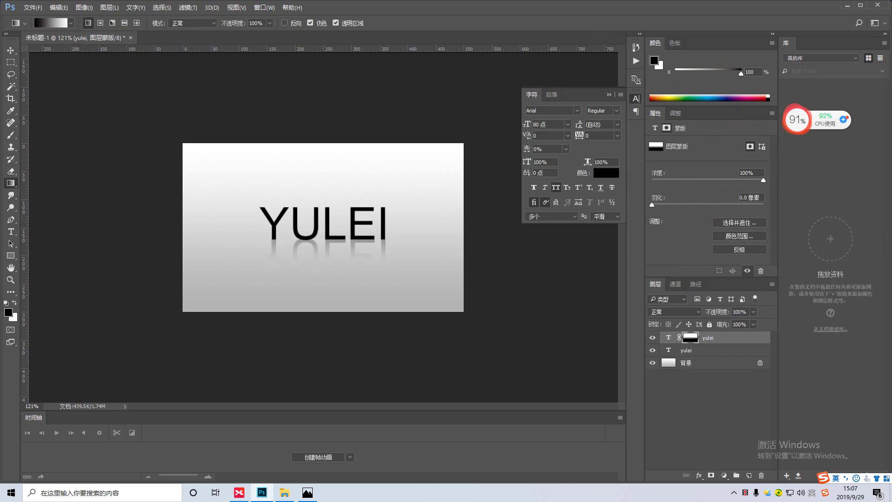
key(v)
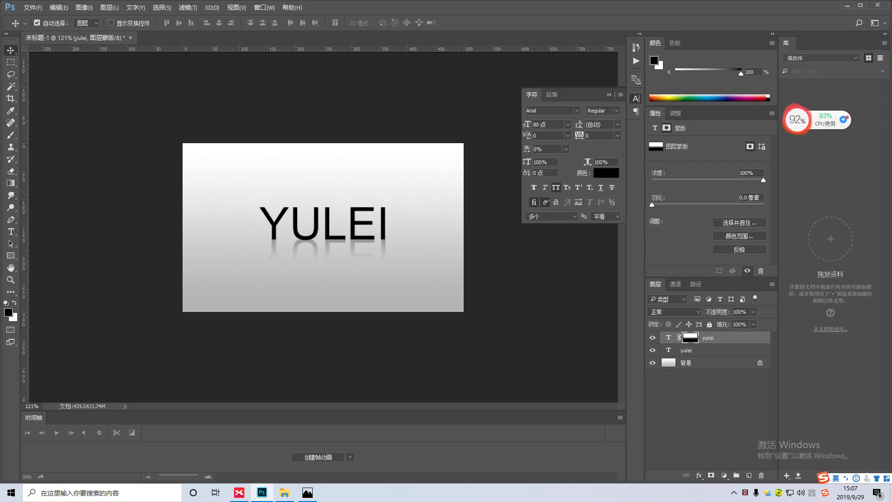
Choose a video timeline instead of a frame animation as the timeline type
click(350, 457)
click(319, 466)
click(37, 22)
key(ctrl+alt+a)
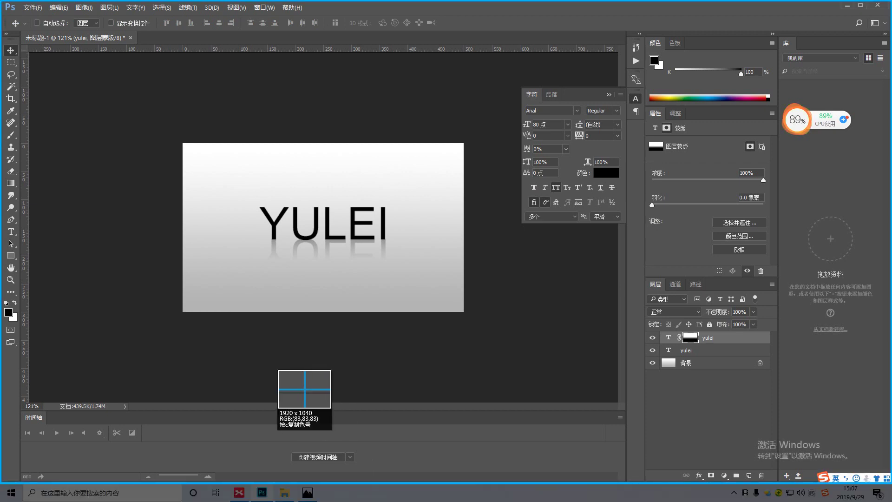
drag(275, 440, 371, 469)
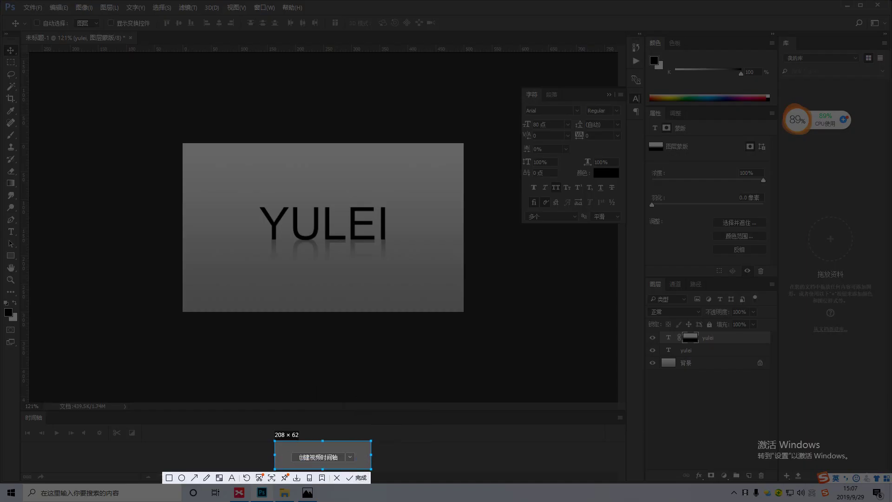
click(337, 477)
Create the video timeline and enlarge the timeline area until both text tracks fit
click(318, 457)
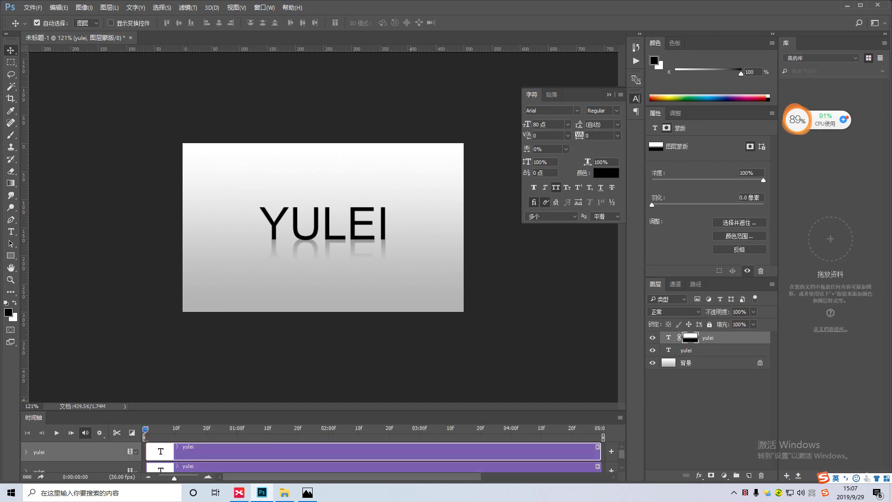
drag(321, 411, 321, 339)
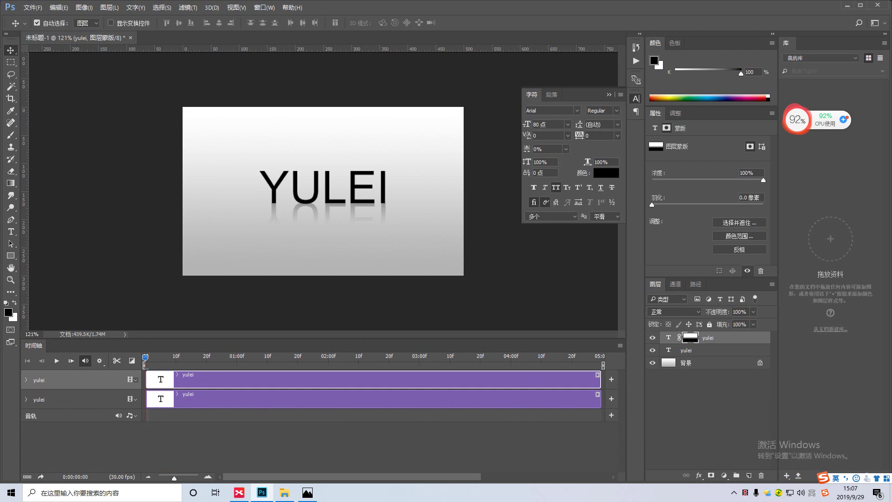
drag(352, 476, 410, 477)
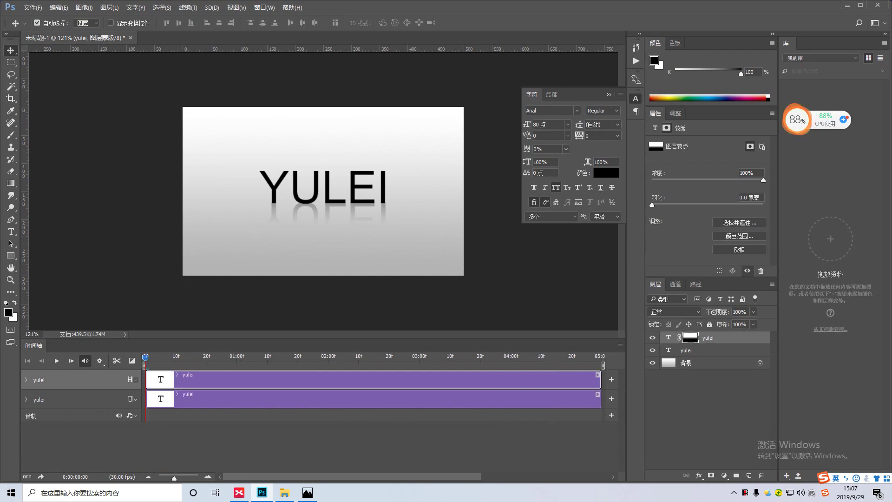
Set the timeline frame rate to 25 fps
click(620, 345)
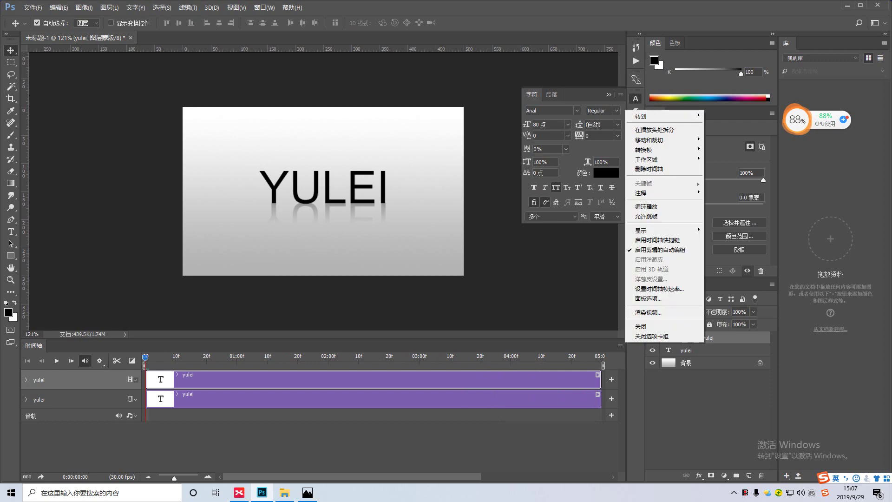
click(660, 289)
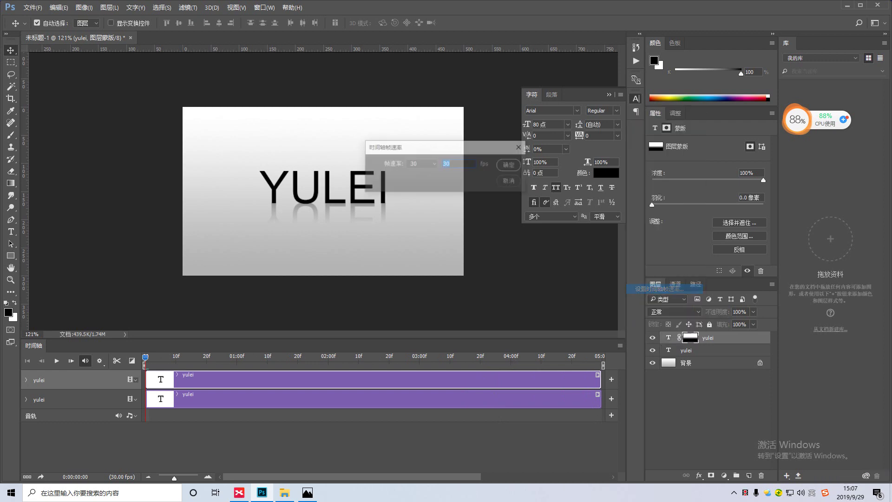
text(25)
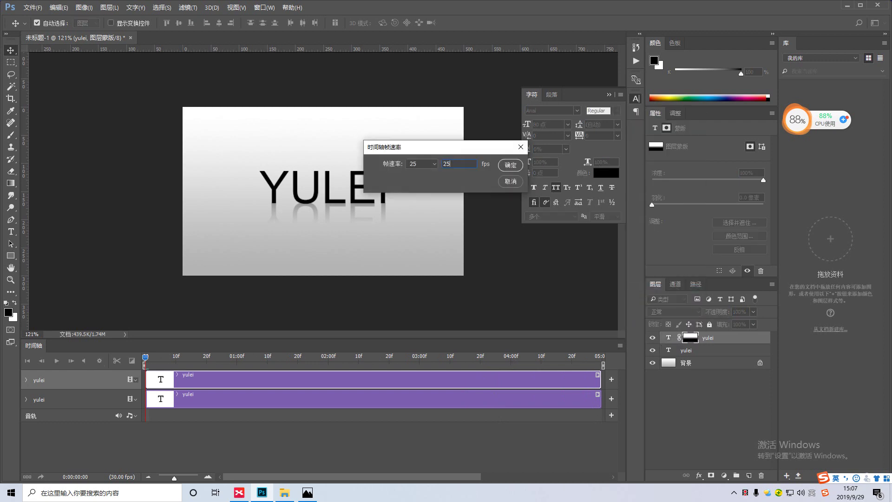
key(Return)
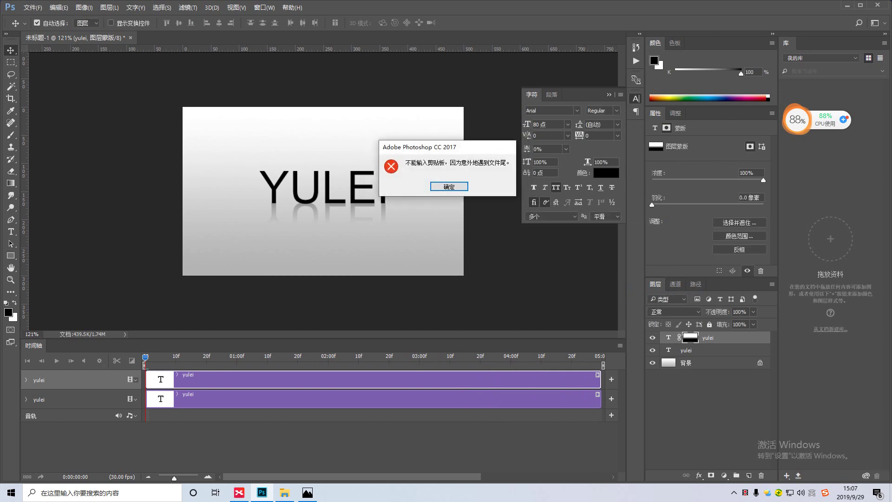
key(Return)
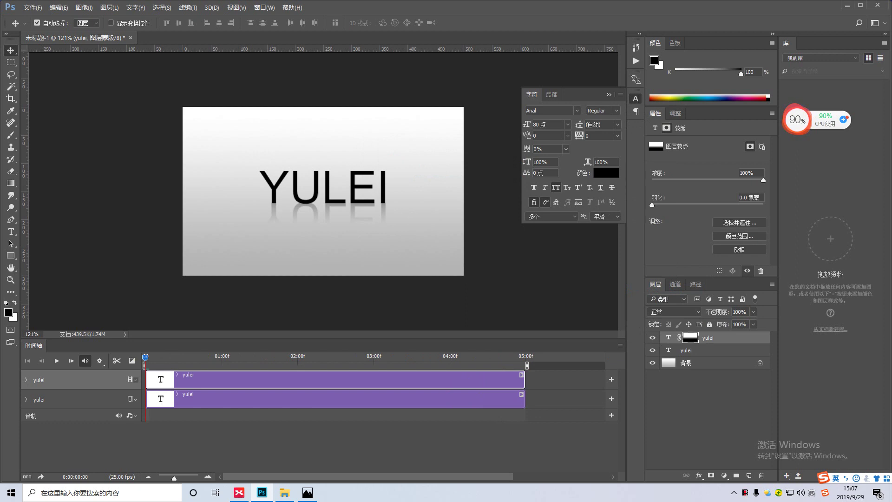
Try shortening the upper text clip to just over 3 seconds and undo the trim
drag(524, 379, 388, 379)
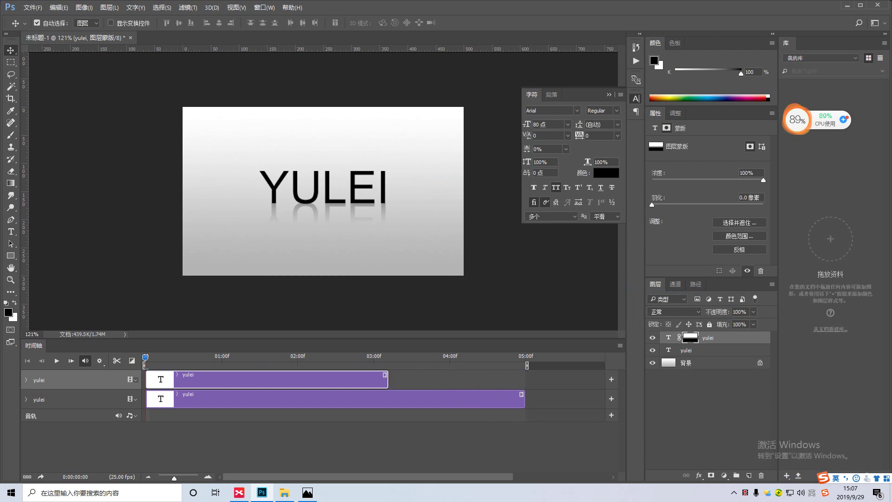
key(ctrl+z)
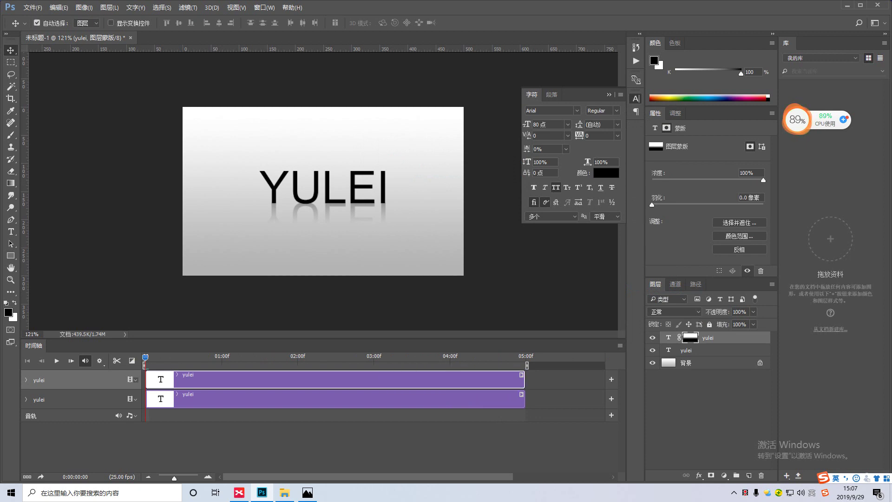
Reset the workspace layout with the timeline panel detached, and show the timeline again
mouse_move(174, 478)
mouse_down()
mouse_move(189, 478)
mouse_move(161, 479)
mouse_move(179, 477)
mouse_up()
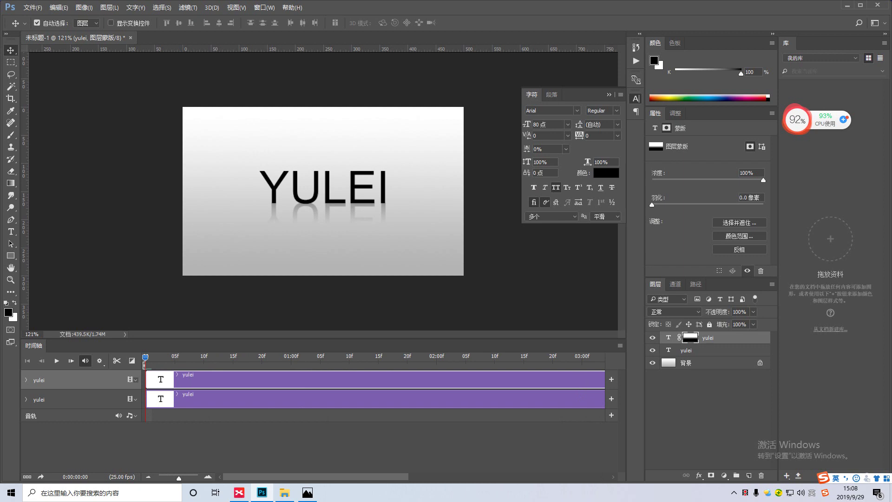
drag(179, 477, 191, 477)
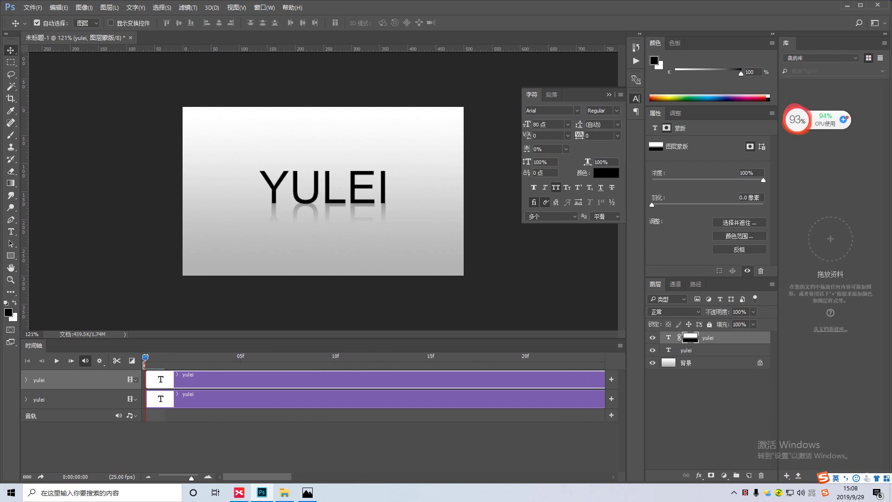
drag(33, 346, 39, 407)
click(264, 8)
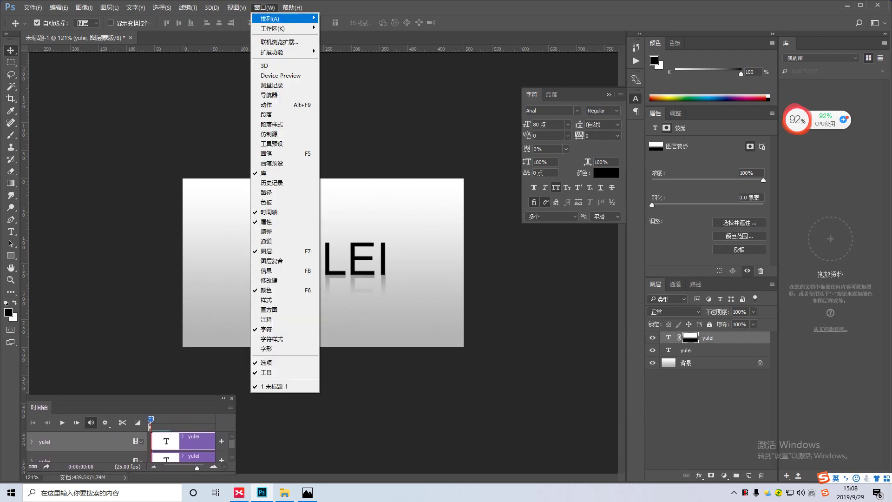
mouse_move(283, 28)
click(347, 105)
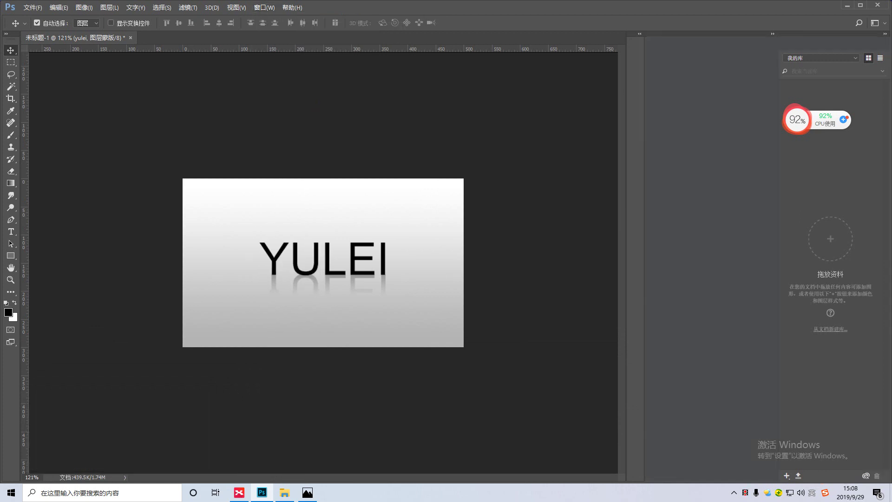
click(264, 8)
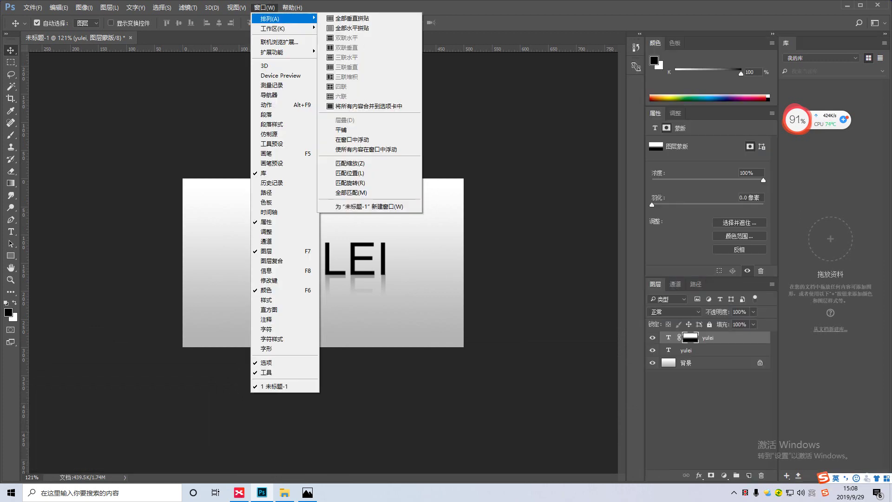
click(275, 212)
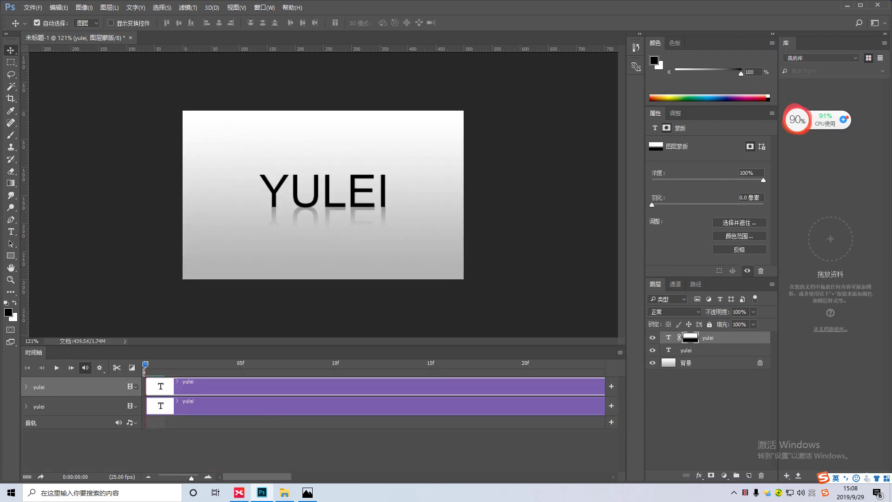
Expand both text tracks' properties and add a transform keyframe to each at the start of the timeline
click(26, 387)
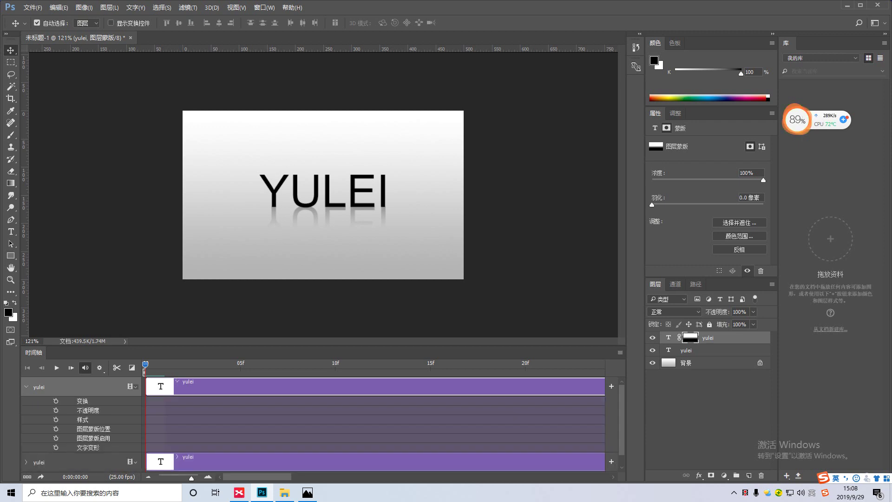
click(39, 463)
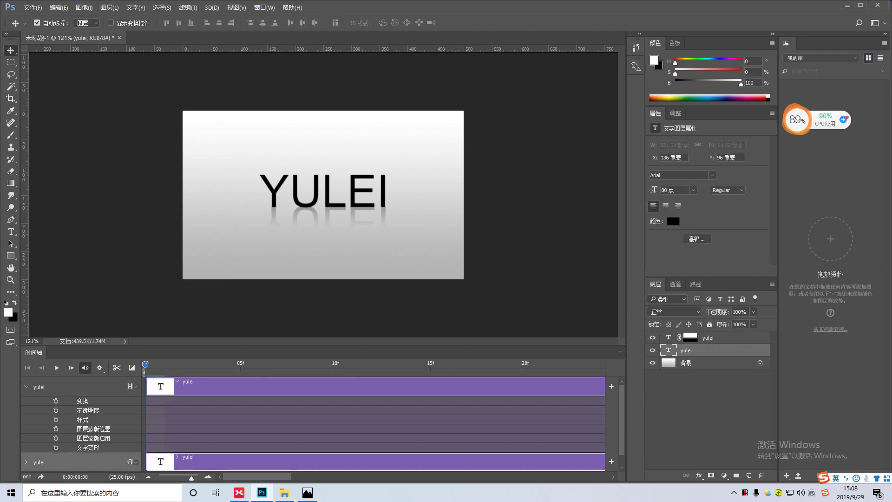
click(27, 462)
scroll(323, 195, down, 1)
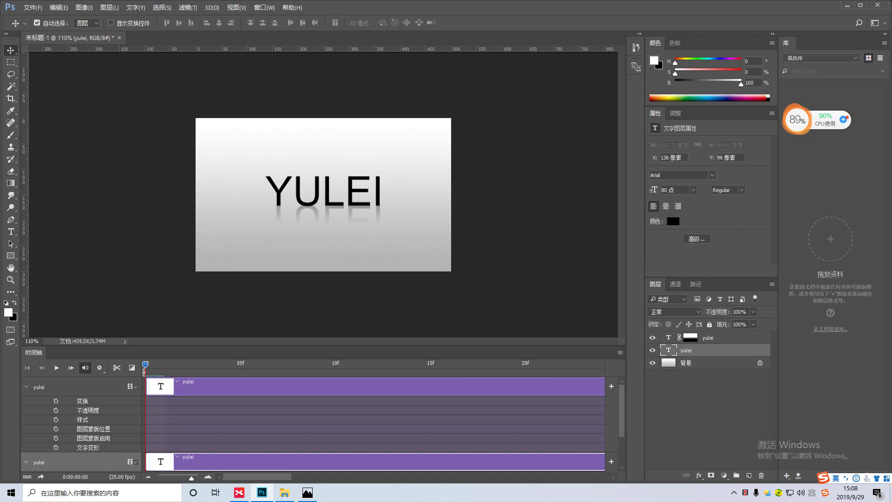
drag(323, 345, 323, 279)
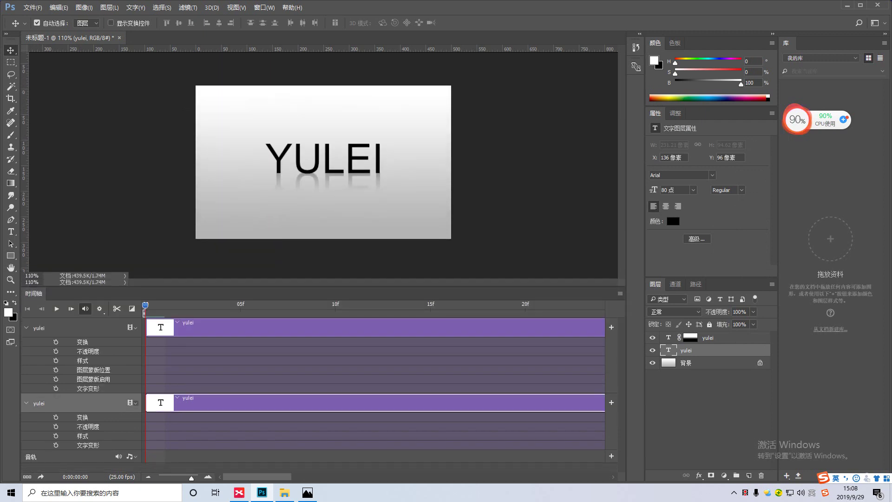
click(55, 335)
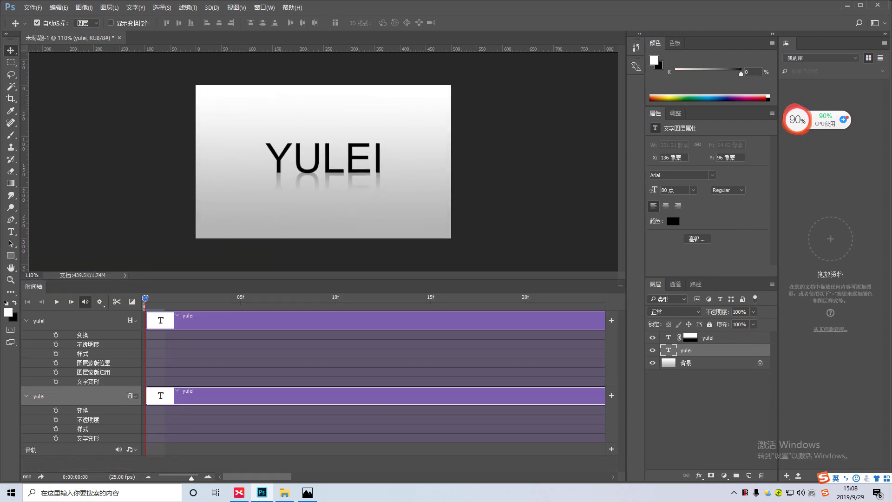
click(56, 410)
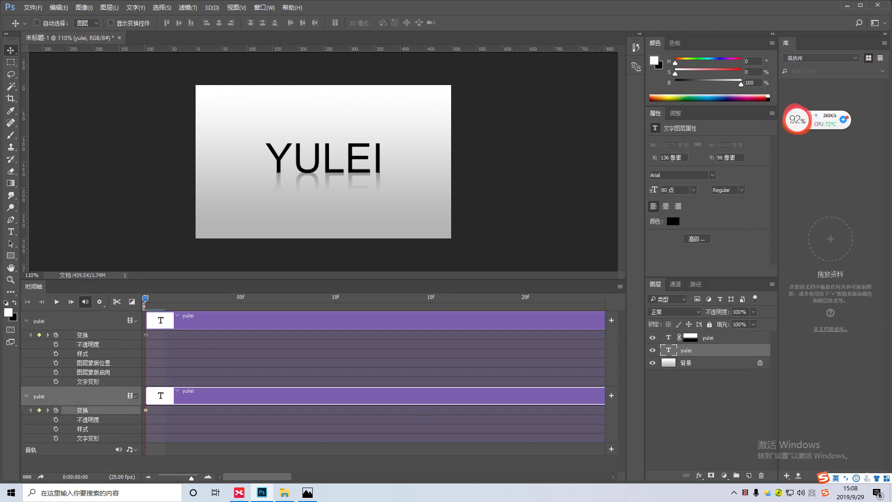
Select both text layers and try moving them past the canvas's right edge, to about X 508 px, at the first frame
ctrl+click(725, 338)
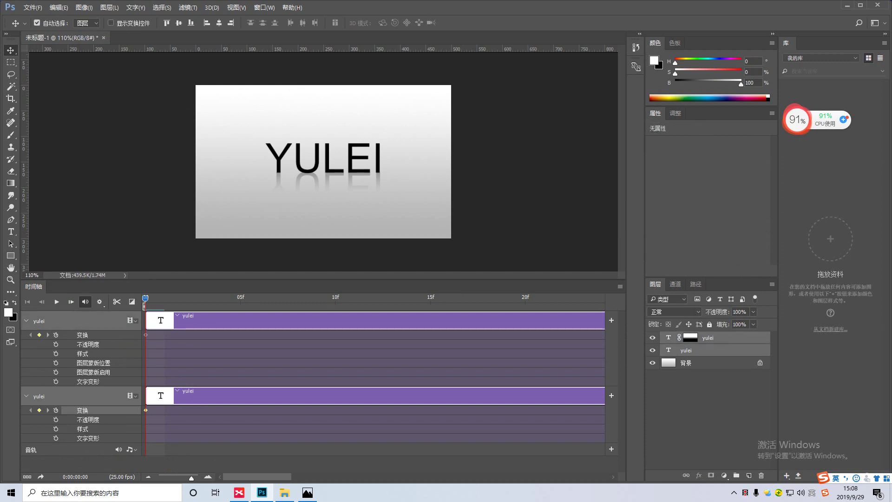
drag(285, 147, 475, 146)
Move the playhead to 0:00:04:24 and step it back frame by frame to 0:00:03:08
drag(146, 299, 612, 299)
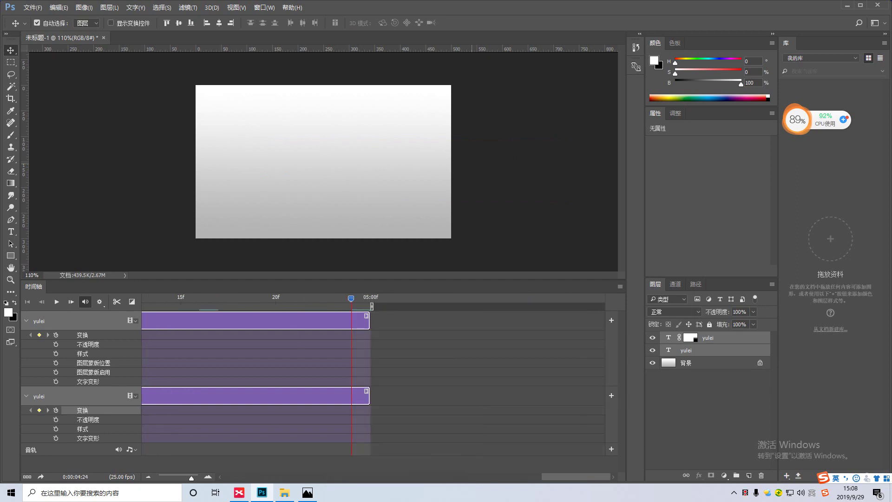
key(Left)
key(Left)
key(Left)
key(Left)
key(Left)
key(Left)
key(Left)
key(Left)
key(Left)
key(Left)
key(Left)
key(Left)
key(Left)
key(Left)
key(Left)
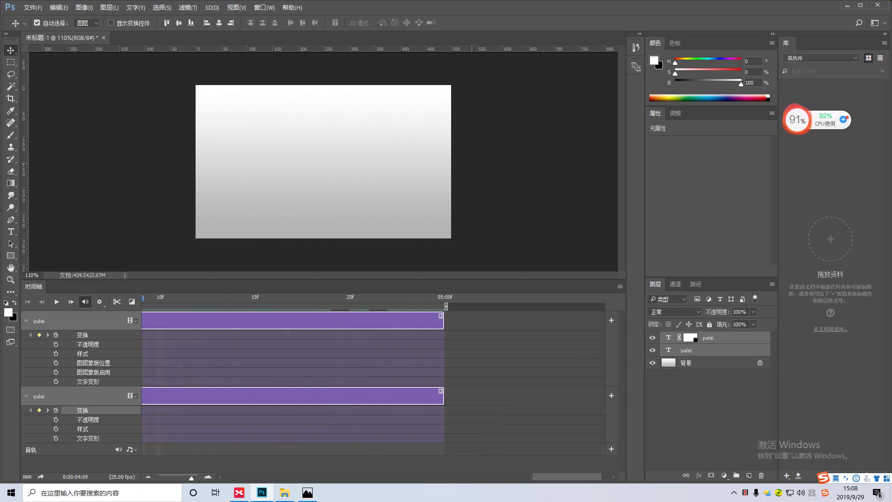
key(Left)
key(Left)
key(Left)
key(Left)
key(Left)
key(Left)
key(Left)
key(Left)
key(Left)
key(Left)
key(Left)
key(Left)
key(Left)
key(Left)
key(Left)
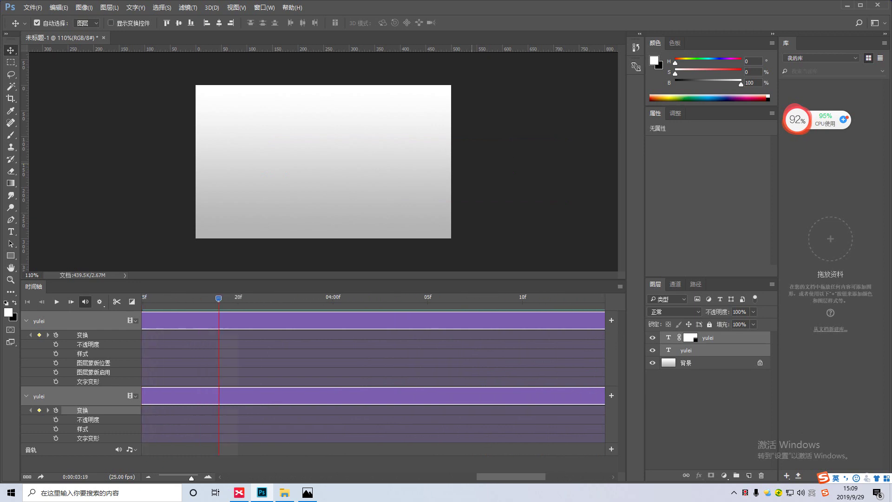
key(Left)
key(Left)
key(Left)
key(Left)
key(Left)
key(Left)
key(Left)
key(Left)
key(Left)
key(Left)
key(Left)
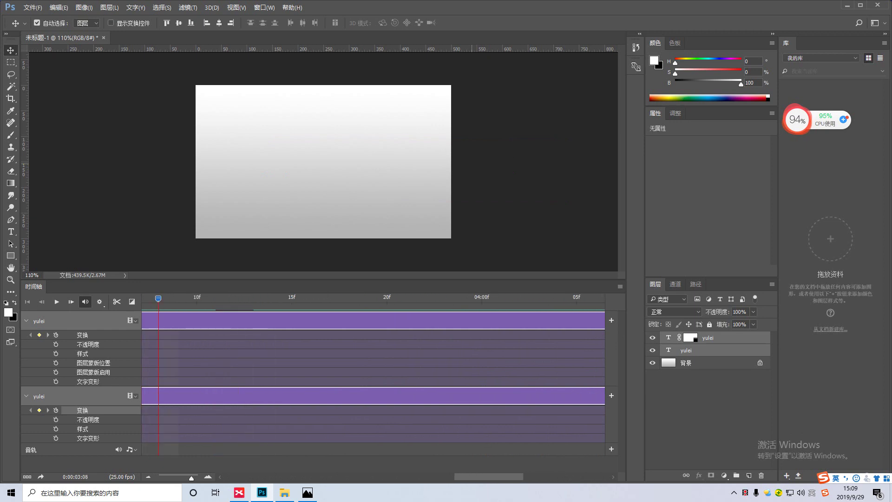
Place the playhead at 0:00:02:00 and add a transform keyframe there on both text tracks
drag(191, 478, 173, 478)
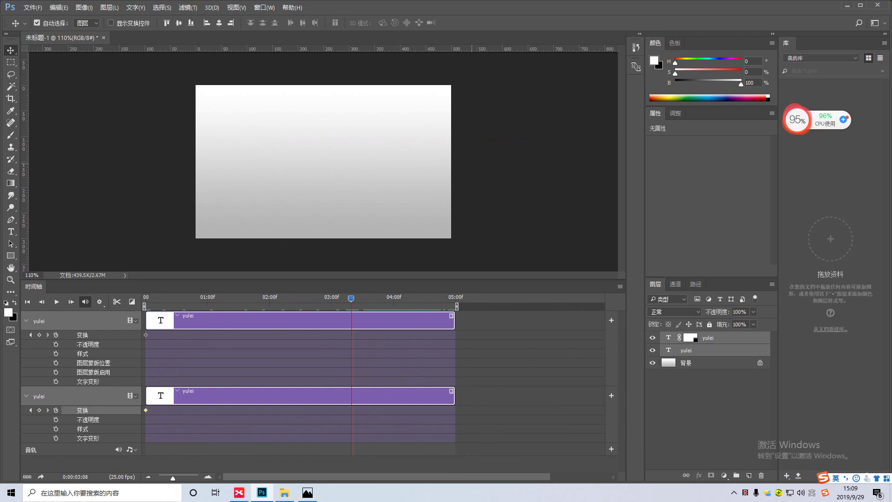
drag(351, 298, 270, 298)
click(39, 335)
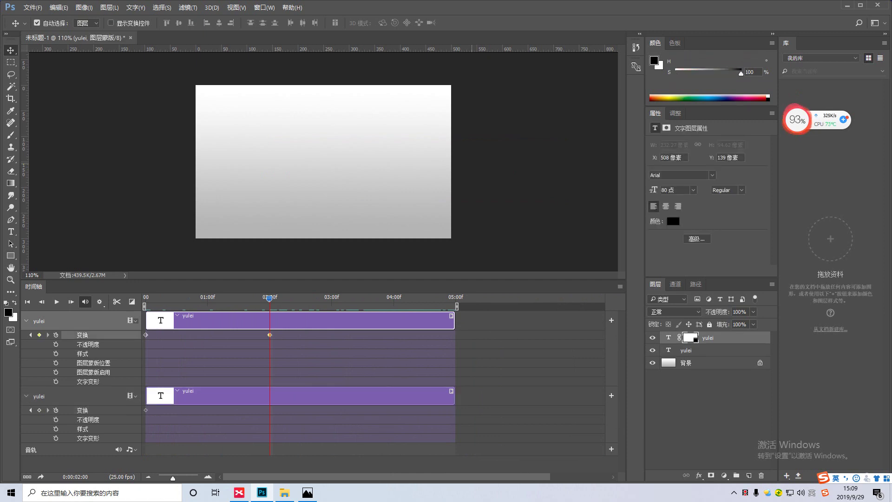
click(39, 411)
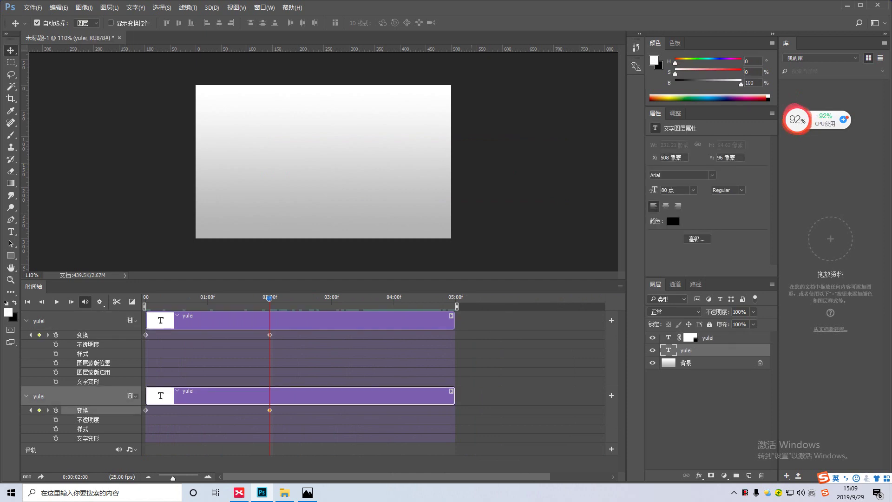
Try moving both text layers together past the canvas's left edge at the two-second keyframes
ctrl+click(56, 321)
key(ctrl+t)
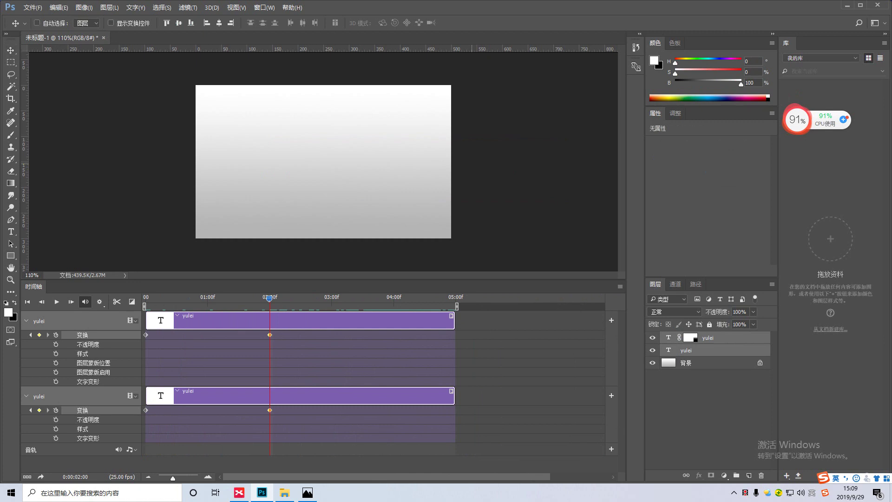
key(ctrl+t)
drag(514, 173, 147, 172)
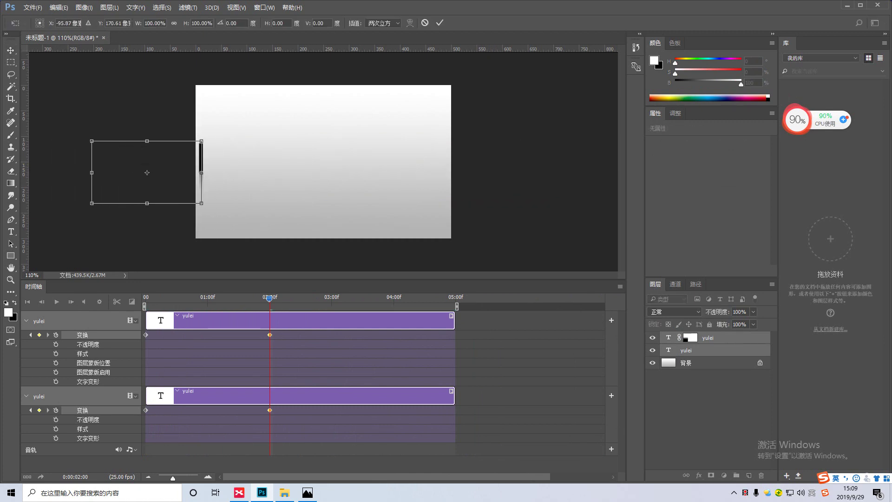
key(Return)
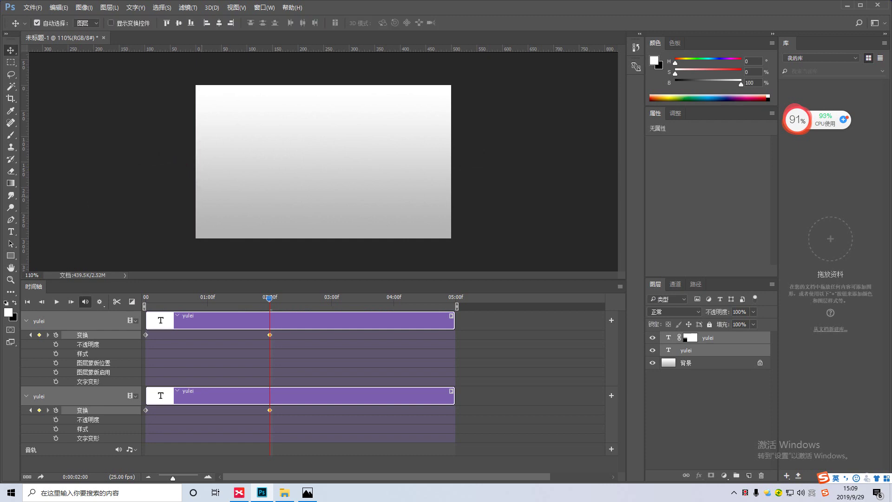
Play the animation from the first frame to check the text's movement, and return the playhead to the start
click(145, 299)
key(space)
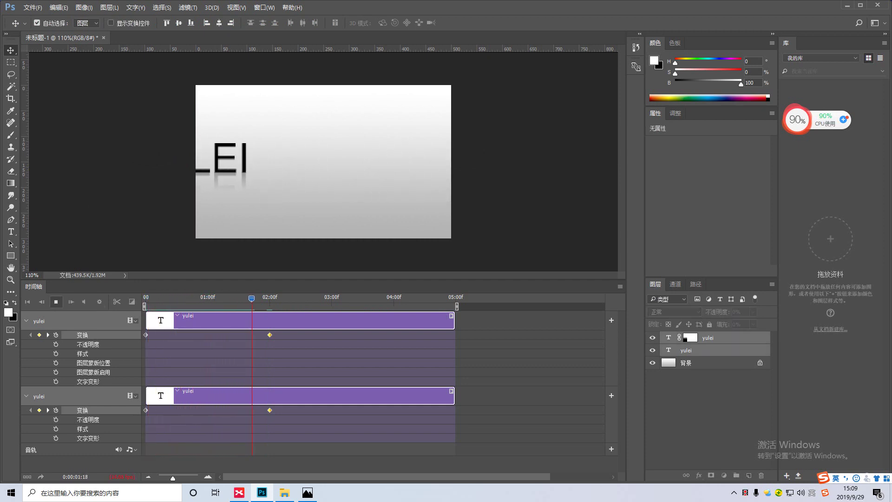
key(ctrl)
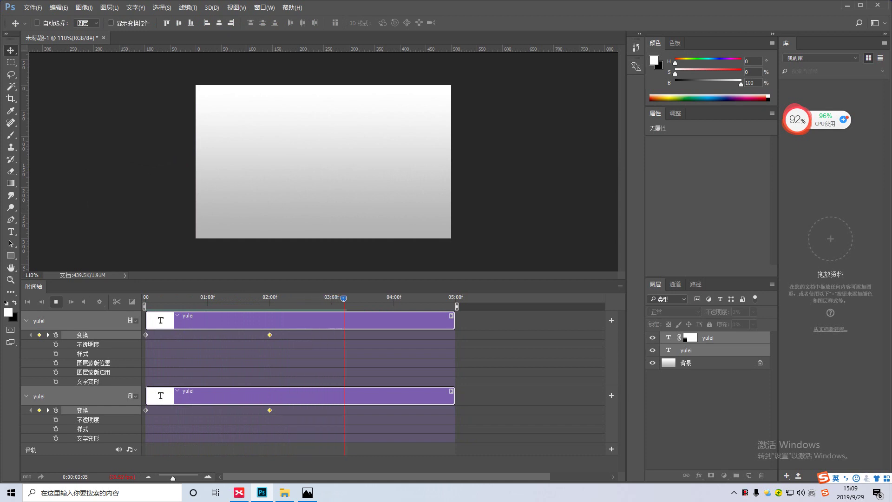
key(space)
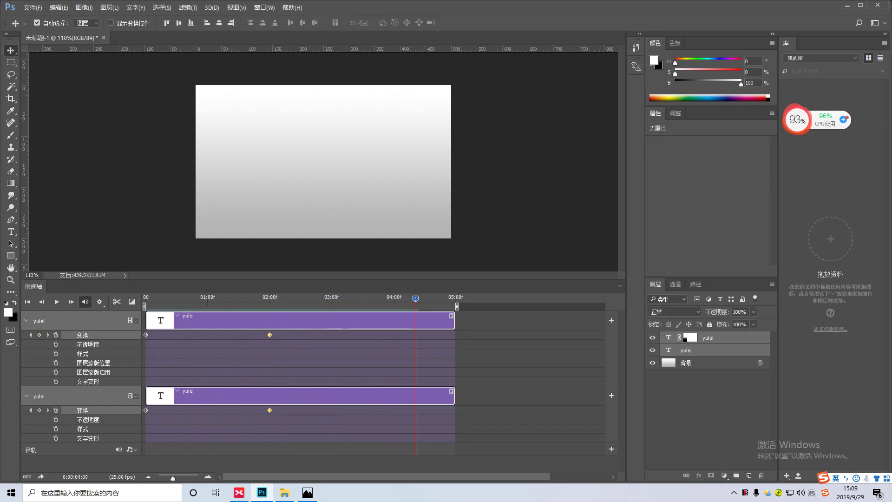
key(Home)
Undo the text moves and the two-second keyframes, back to the centred text with only its starting keyframes
click(691, 338)
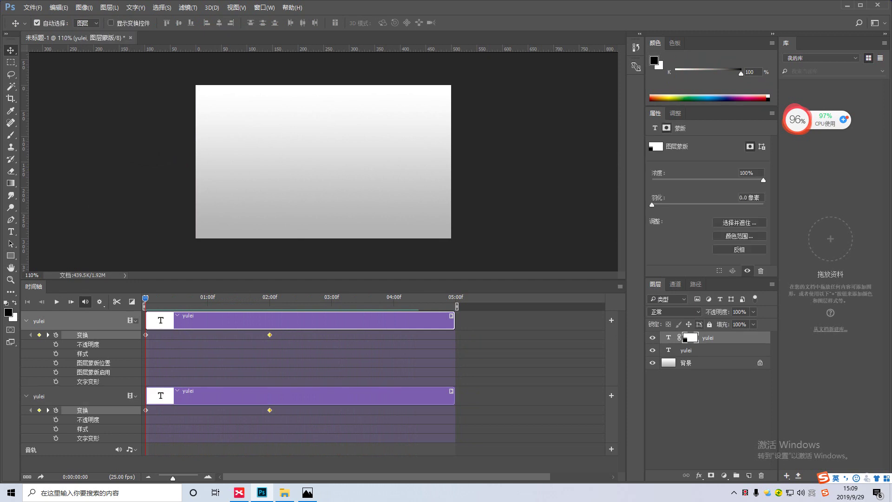
key(ctrl+alt+z)
key(ctrl+alt+z)
key(ctrl+alt+z)
key(ctrl+alt+z)
key(ctrl+alt+z)
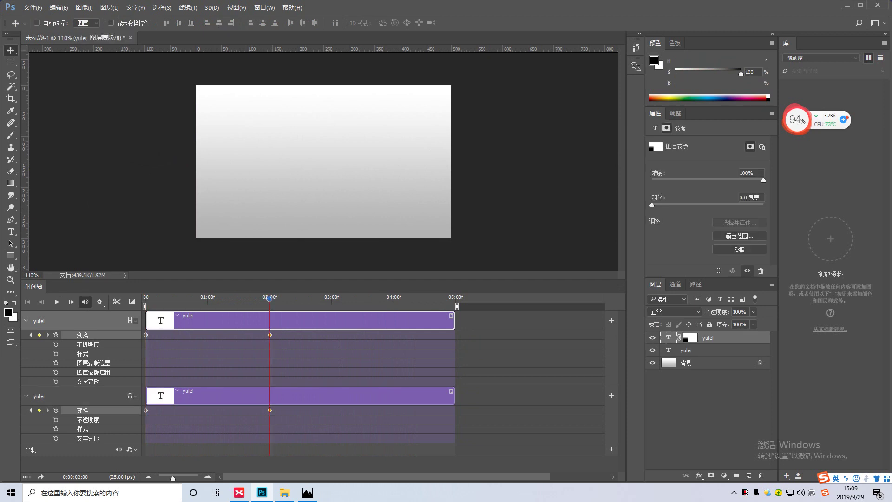
key(ctrl+alt+z)
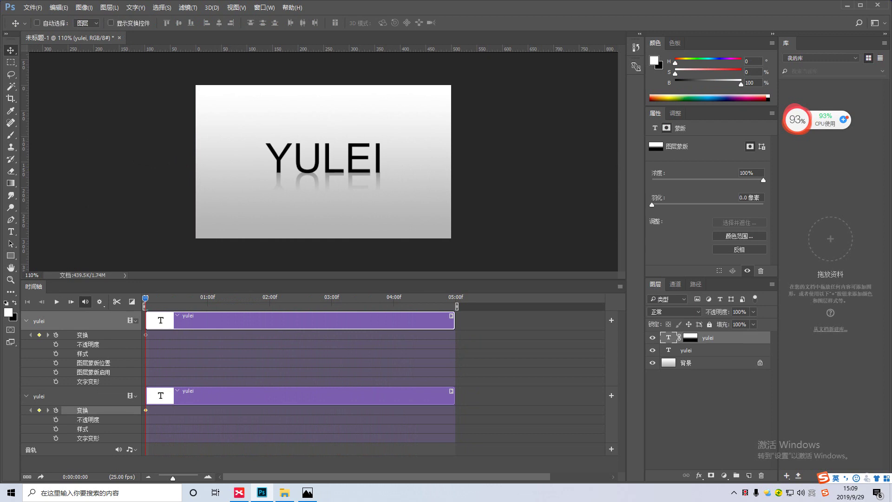
Select the starting transform keyframes of both tracks and move both text layers past the canvas's right edge, to about X 509 px
ctrl+click(146, 336)
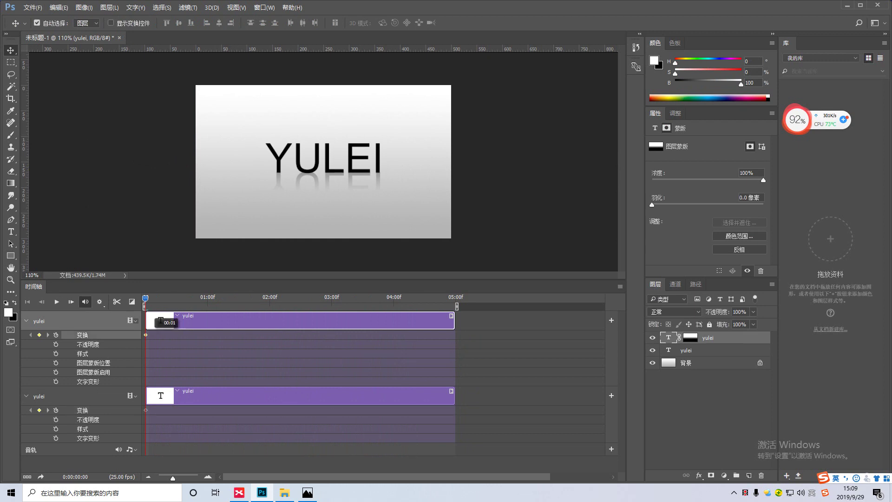
shift+click(145, 410)
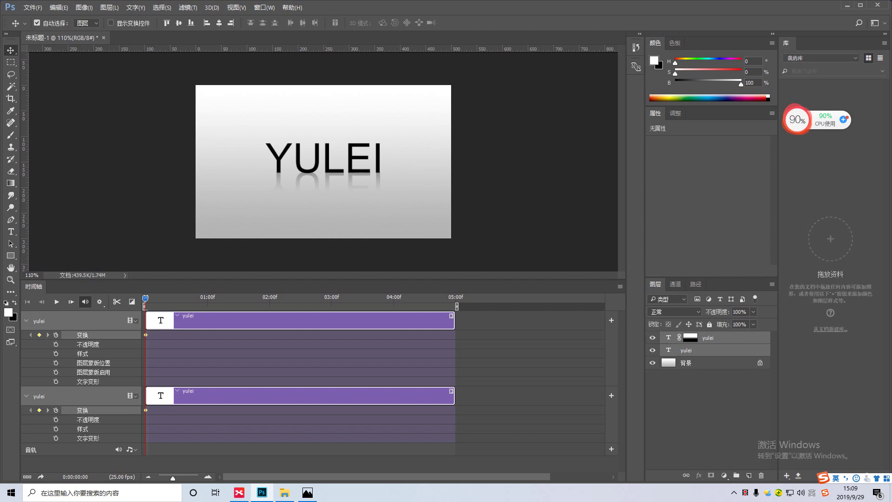
drag(331, 175, 449, 172)
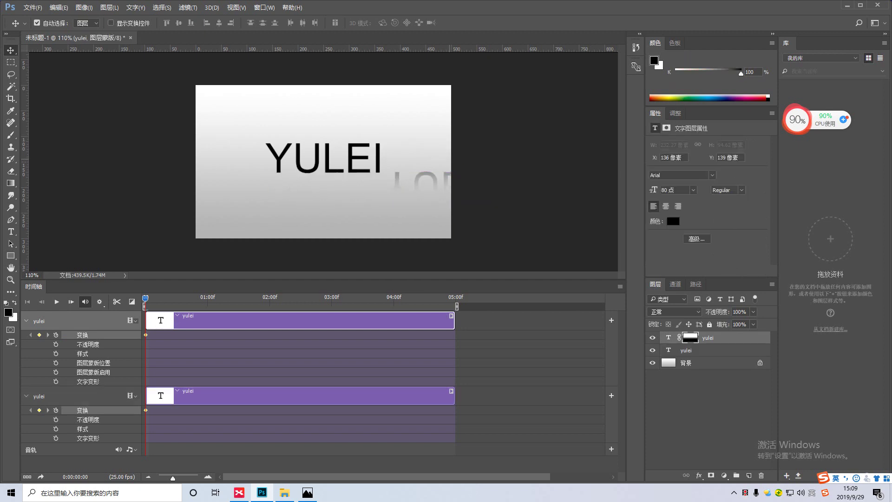
key(ctrl+z)
drag(369, 150, 559, 150)
Add transform keyframes at 0:00:02:00 on both text tracks
click(271, 298)
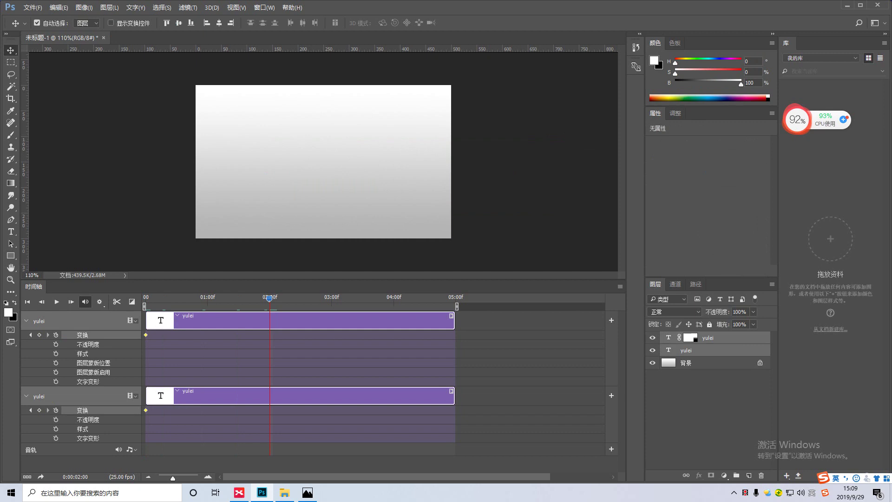
click(39, 335)
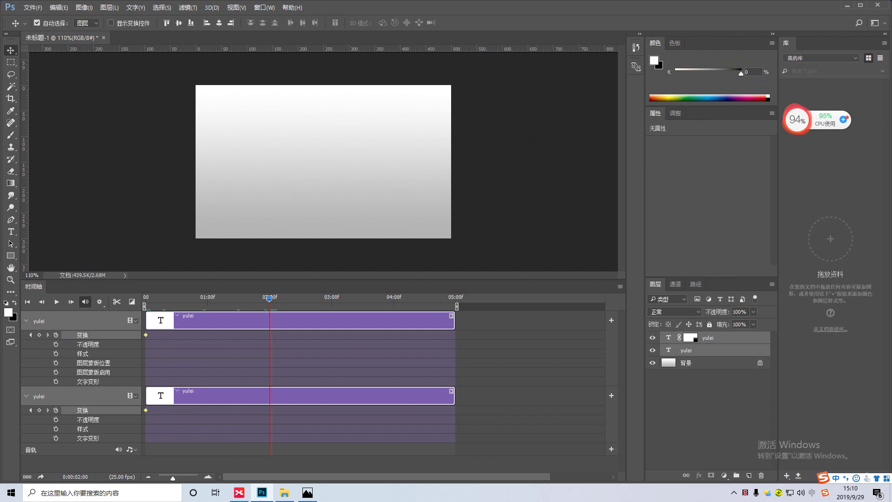
click(39, 410)
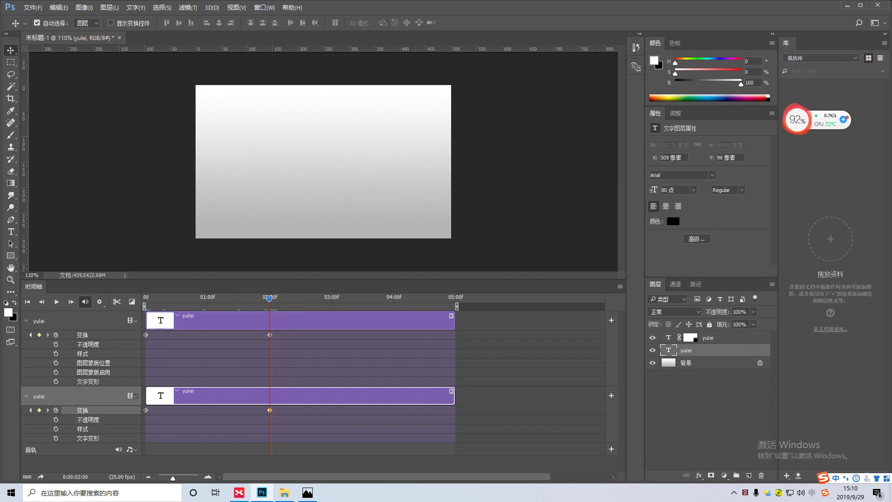
Select both text layers with their two-second keyframes and try to move the text back across the canvas to the left
shift+click(708, 338)
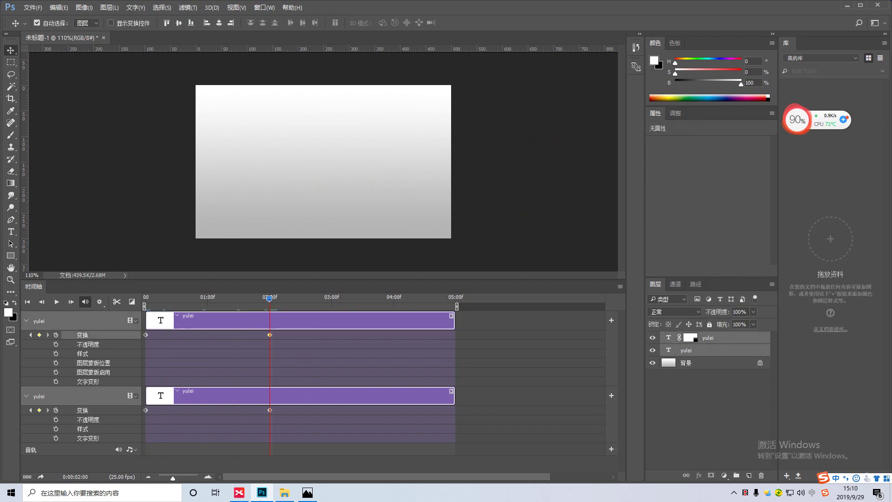
shift+click(270, 411)
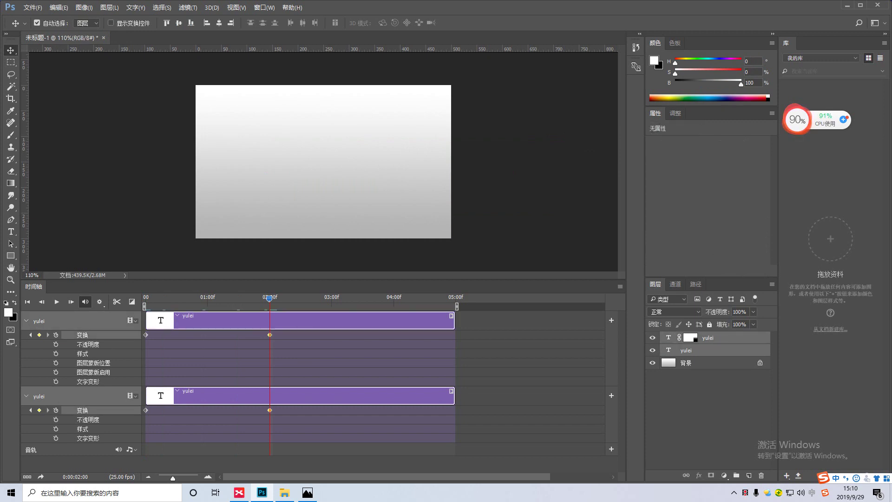
drag(493, 171, 336, 169)
key(ctrl+alt+a)
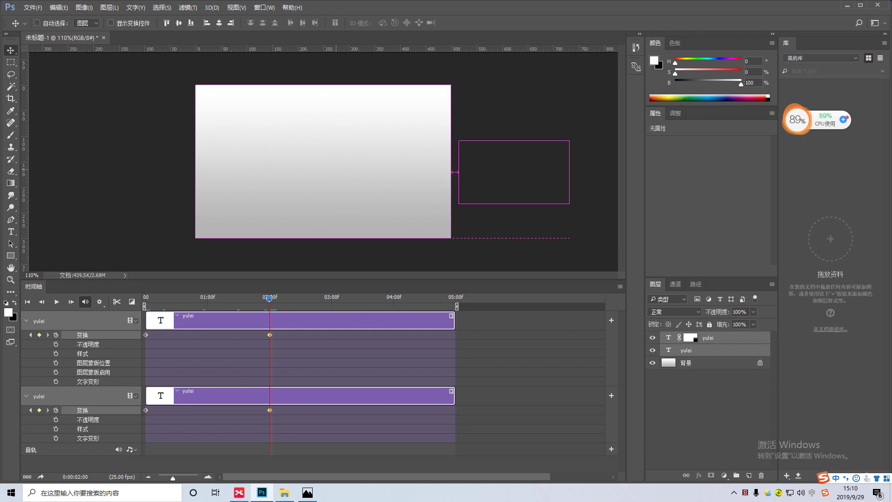
Undo back to the centred text with only its starting keyframes, discarding also a trial move of both layers past the canvas's right edge
key(ctrl+alt+z)
key(ctrl+alt+z)
key(ctrl+alt+z)
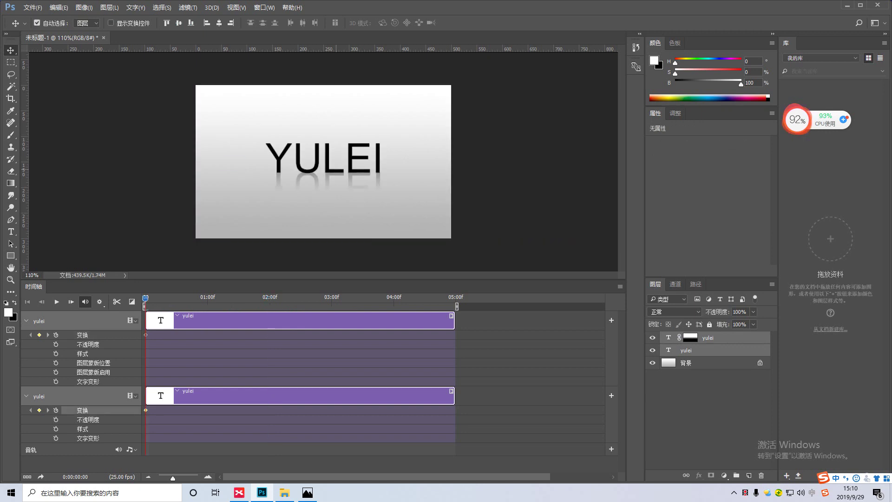
key(ctrl+alt+z)
drag(344, 158, 524, 163)
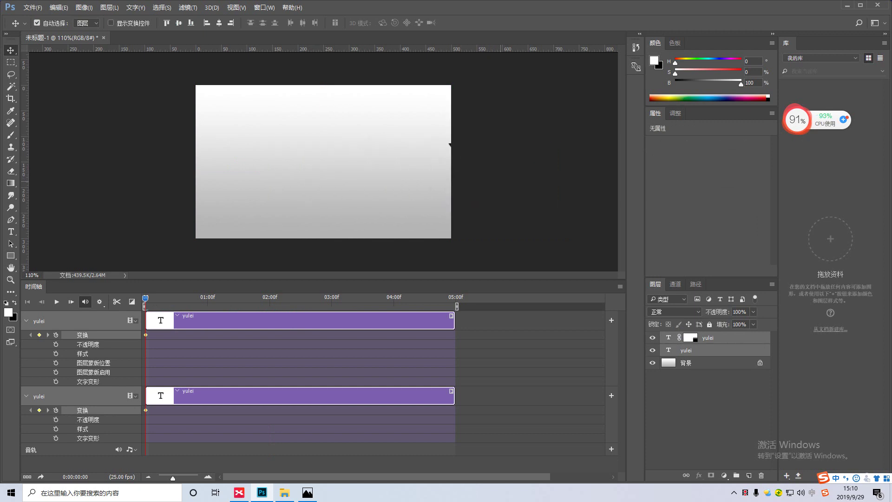
key(ctrl+z)
Select the reflection layer's text rather than its mask, try to move it horizontally to the right, and undo the move
click(743, 338)
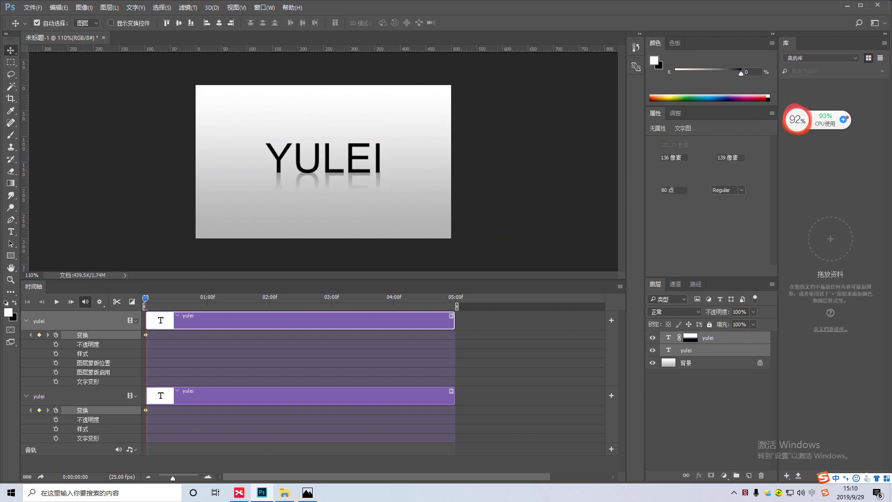
right_click(743, 338)
click(744, 338)
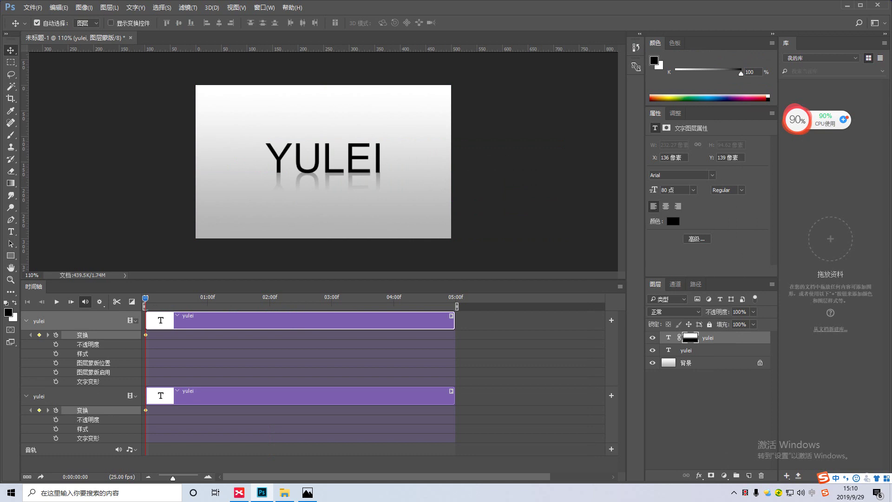
click(669, 338)
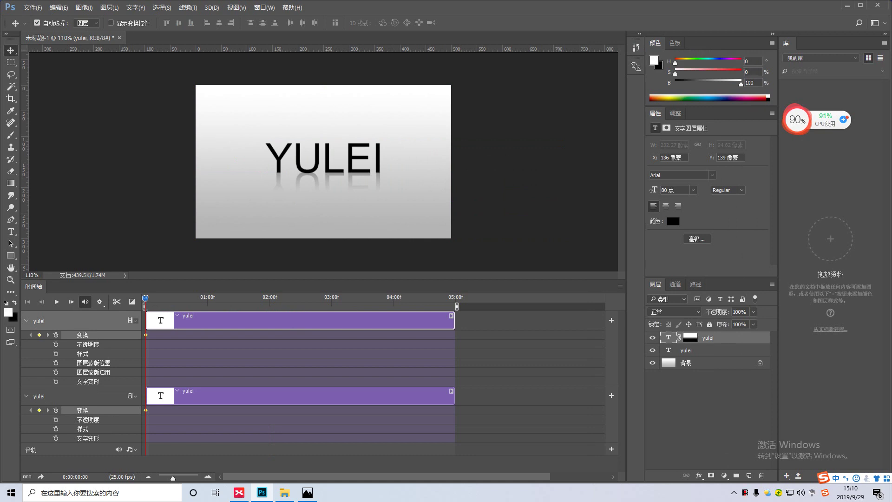
key(shift)
drag(313, 168, 398, 168)
key(ctrl+z)
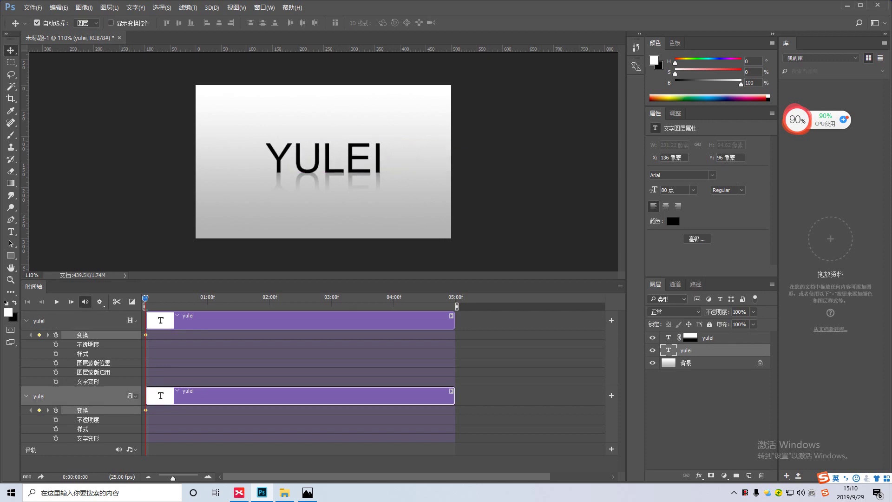
Try to move both text layers together past the canvas's right edge with the mask deselected, and undo the move
ctrl+click(709, 338)
drag(331, 180, 403, 180)
key(ctrl+z)
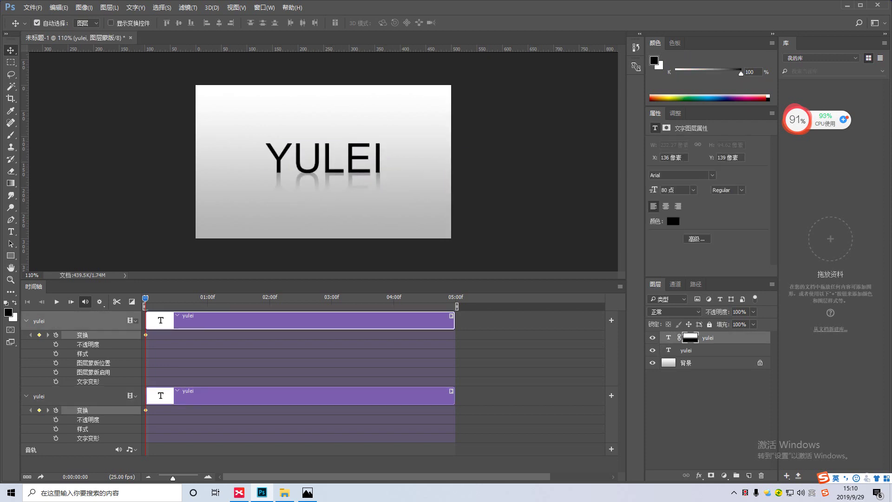
click(668, 338)
ctrl+click(693, 350)
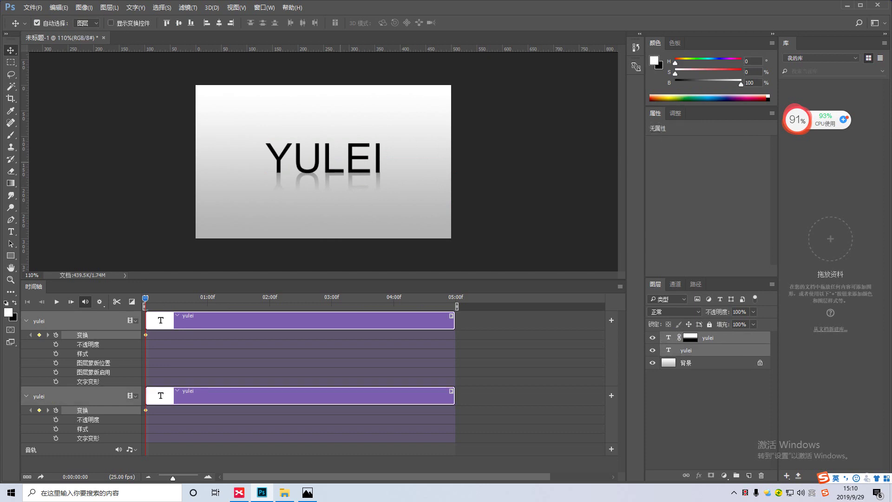
drag(345, 139, 553, 139)
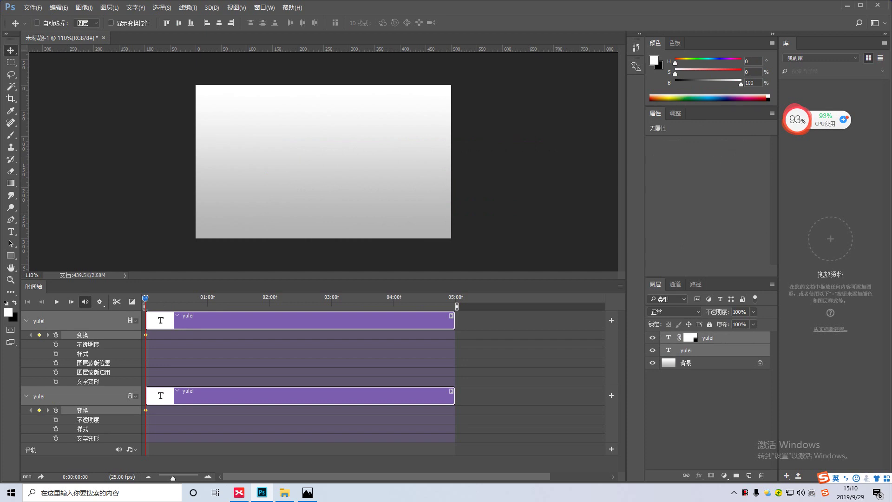
key(ctrl+z)
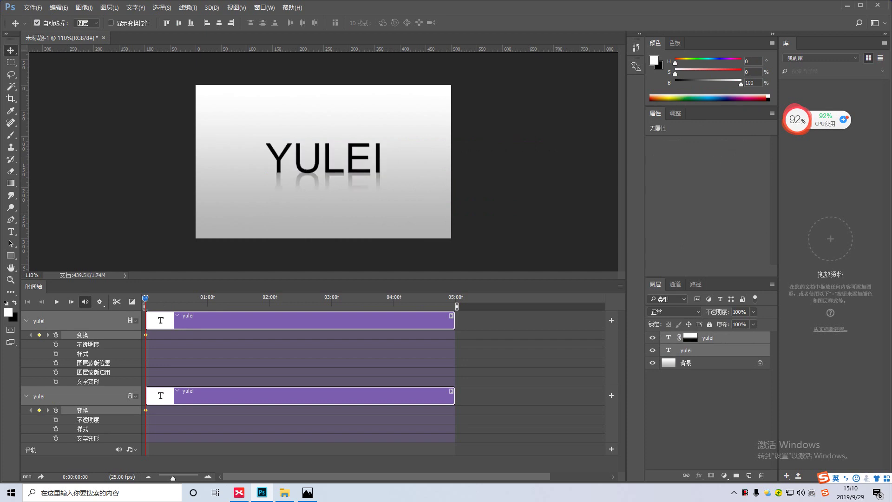
Rasterize the masked reflection text layer with its layer mask applied, and set a starting Position keyframe on its track at 0:00:00:00
click(690, 338)
right_click(735, 339)
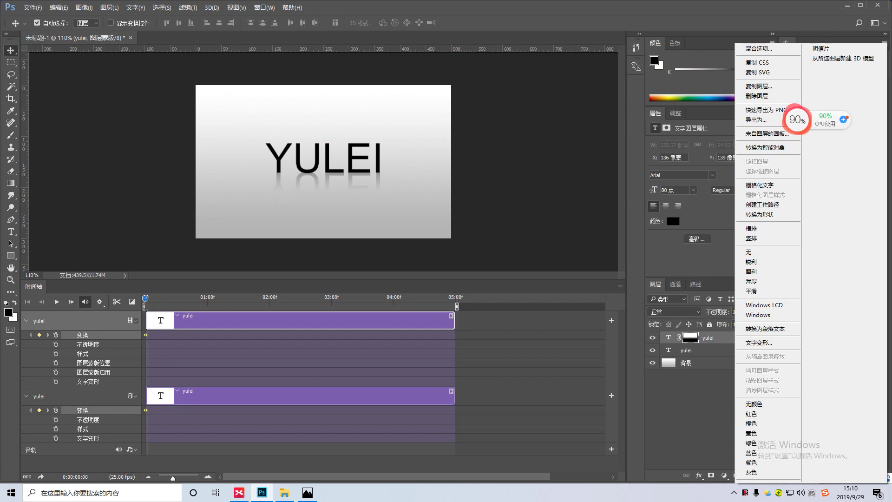
click(760, 185)
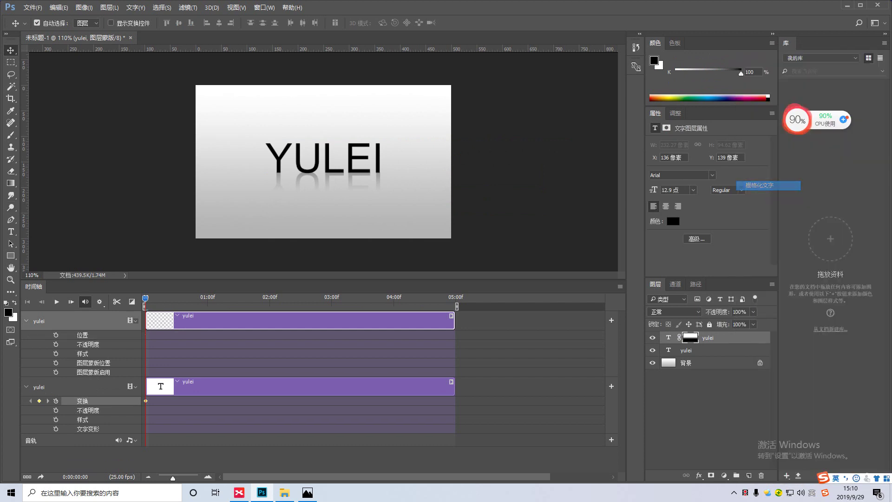
right_click(691, 337)
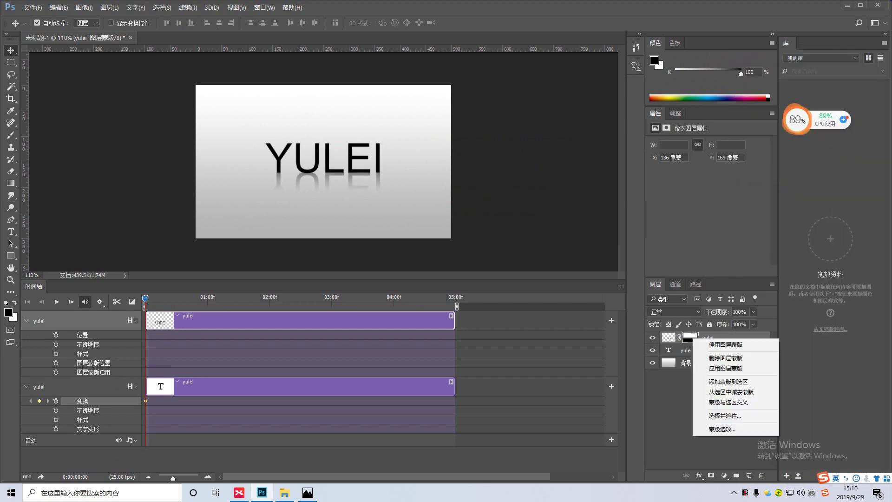
click(726, 368)
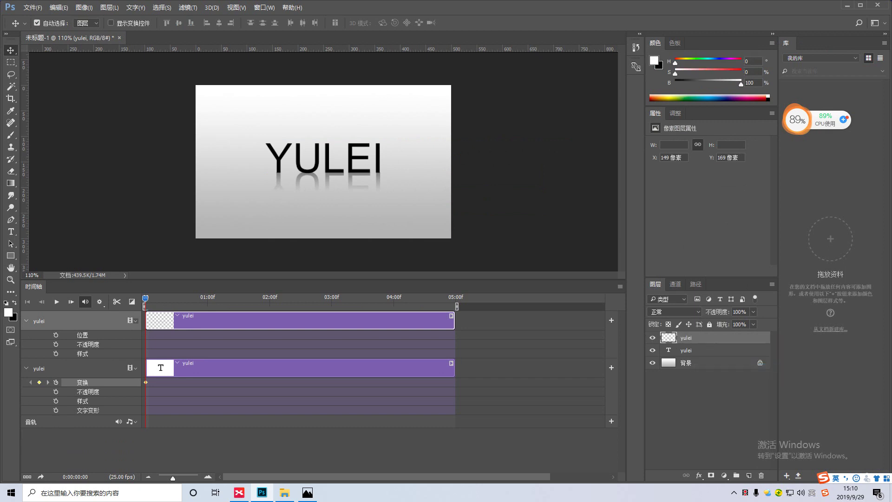
click(56, 335)
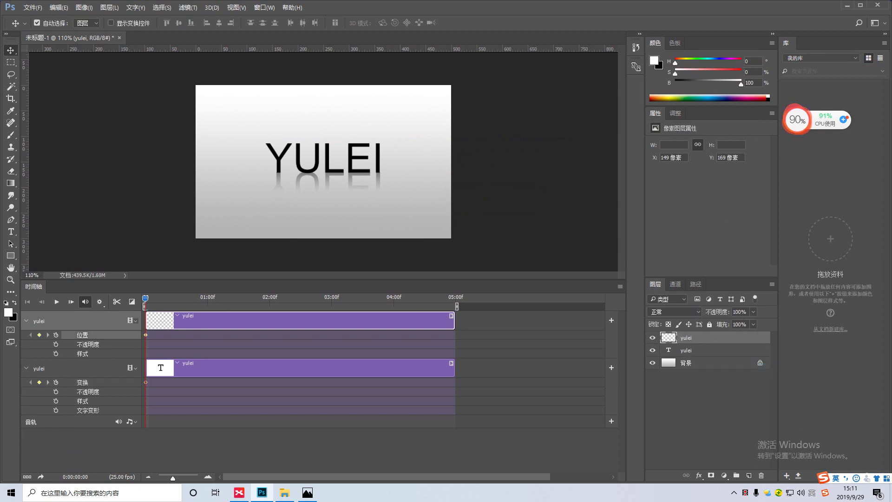
Move both yulei layers past the canvas's right edge and add Position and Transform keyframes at 0:00:02:00 on their tracks
ctrl+click(707, 351)
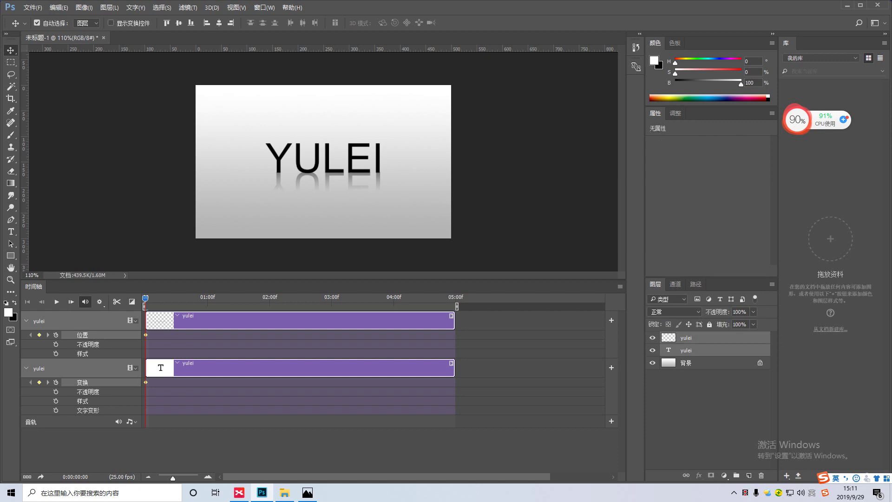
drag(321, 154, 516, 153)
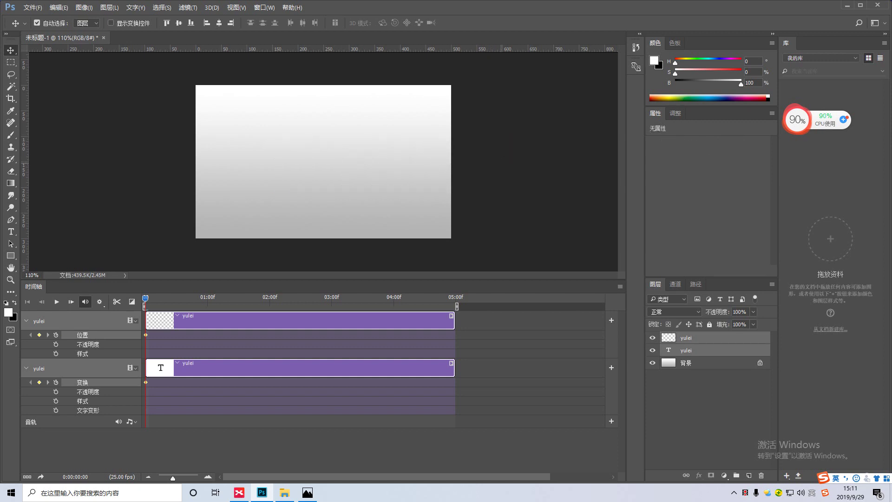
drag(145, 298, 270, 298)
click(39, 335)
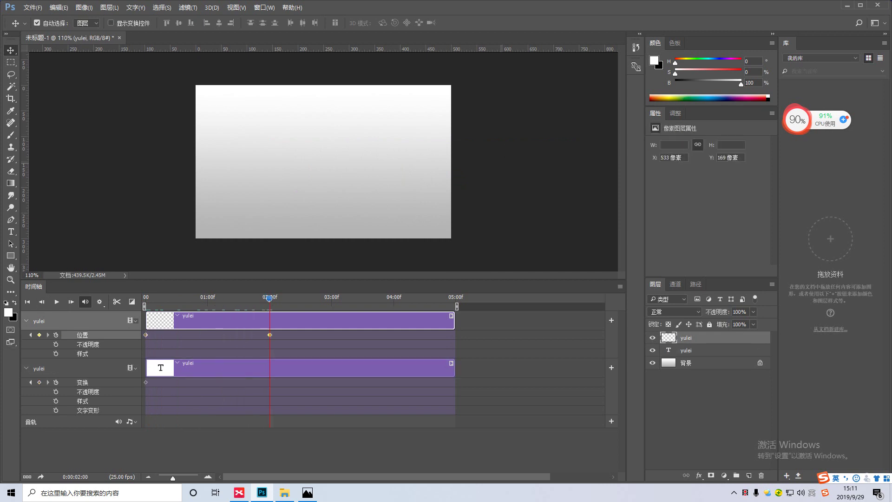
click(40, 383)
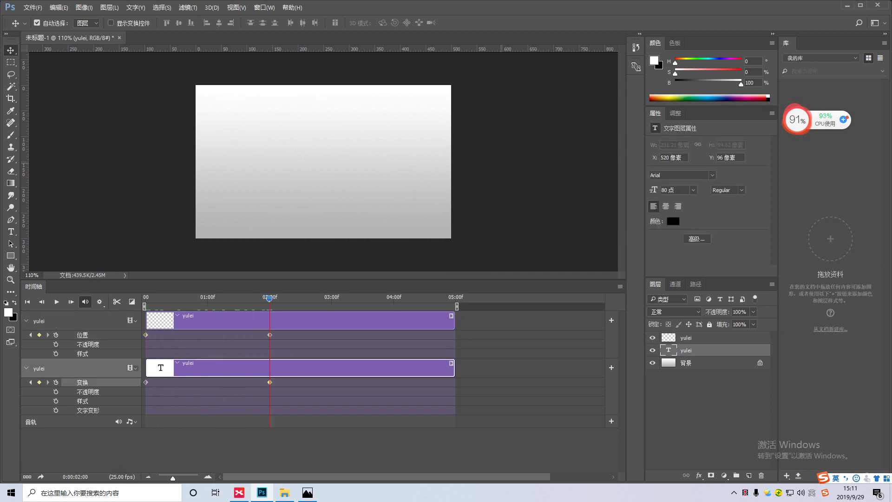
Free-transform both yulei layers together at 0:00:02:00, moving them just outside the canvas's left edge to about X -109 px
shift+click(697, 337)
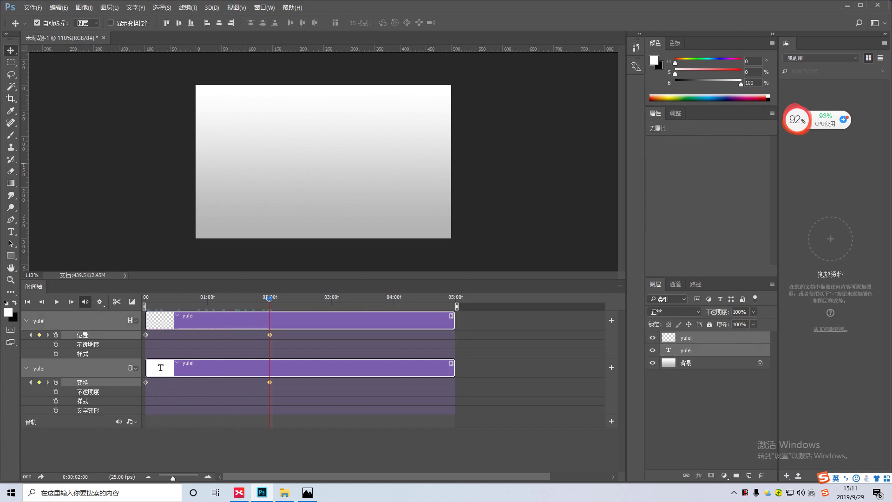
key(ctrl+t)
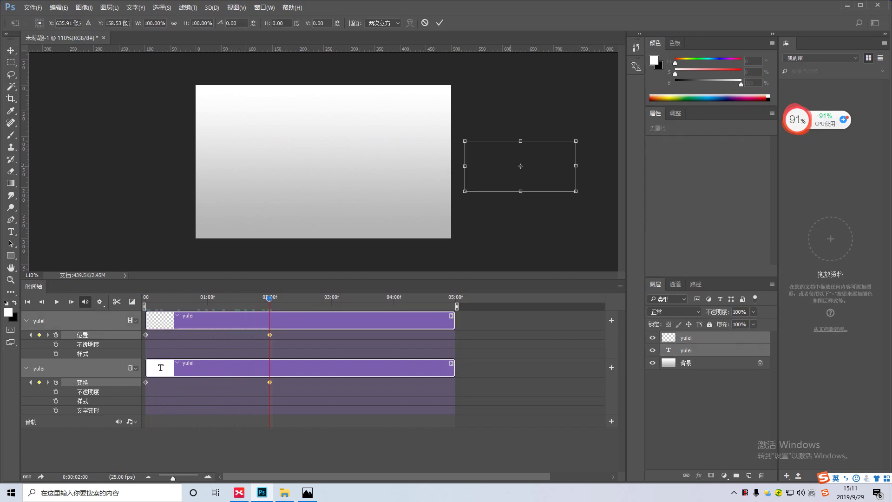
drag(520, 166, 140, 166)
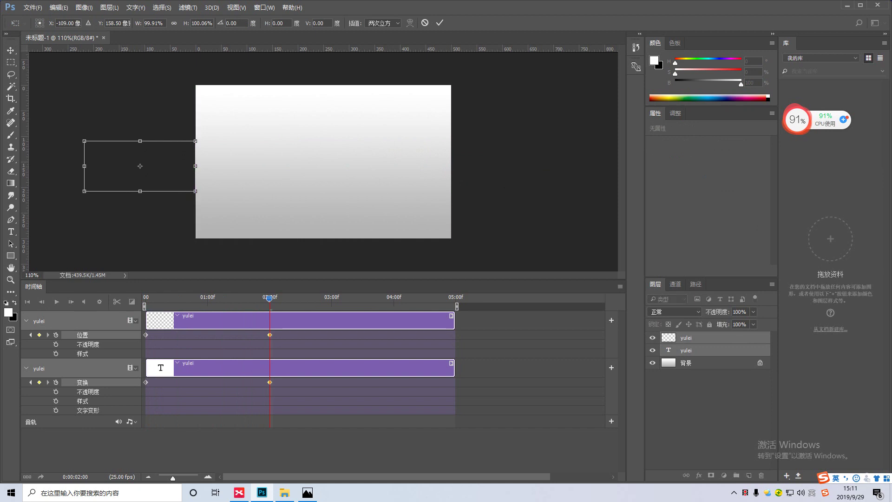
key(Return)
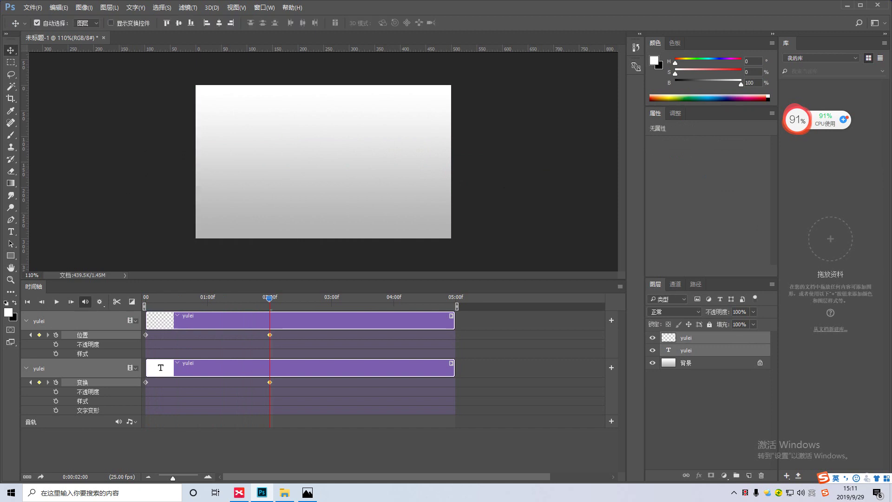
Play the animation from the first frame to check the text and reflection movement, and return the playhead to the start
drag(270, 299, 145, 299)
key(space)
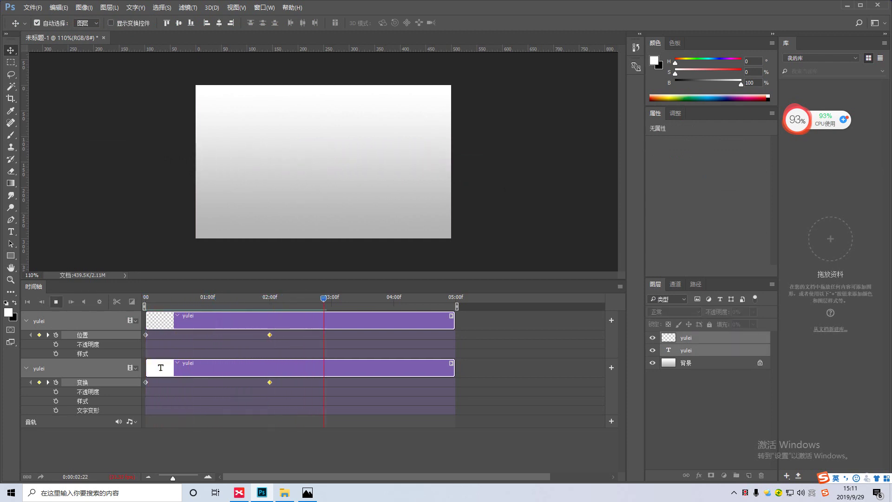
key(space)
key(Home)
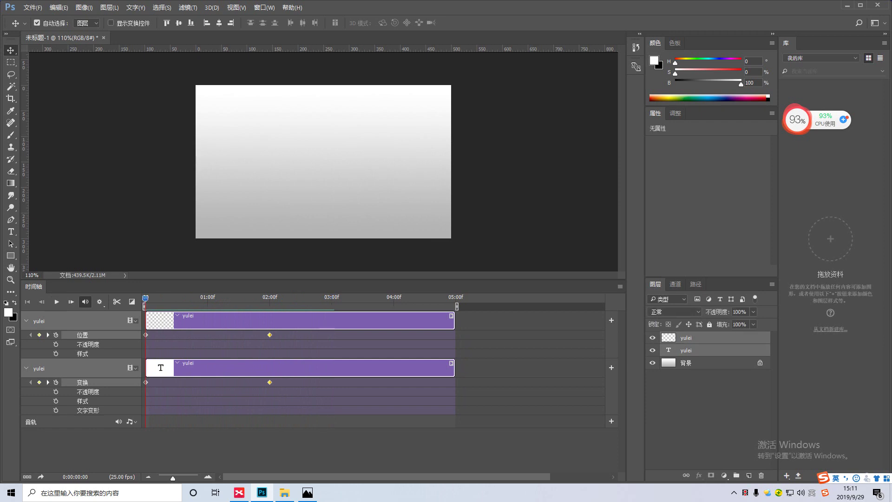
Free-transform only the rasterized reflection layer at the first frame, moving it horizontally onto the canvas to about X 55 px
click(706, 337)
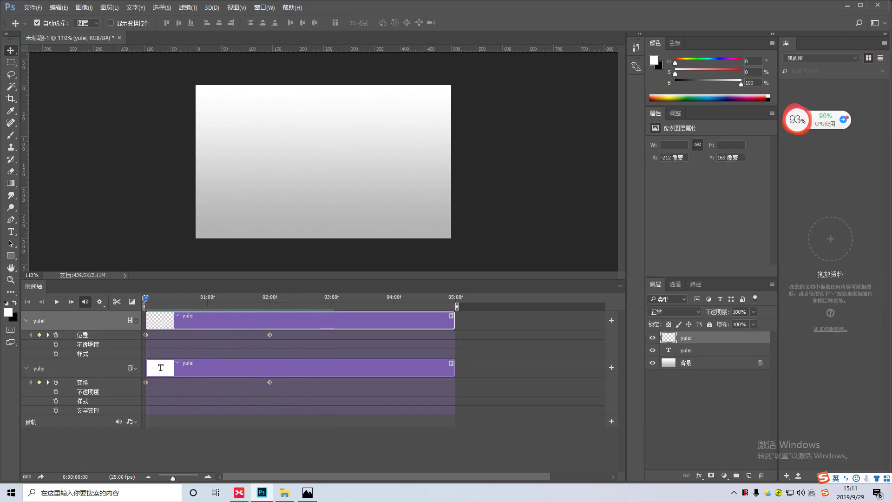
key(ctrl+t)
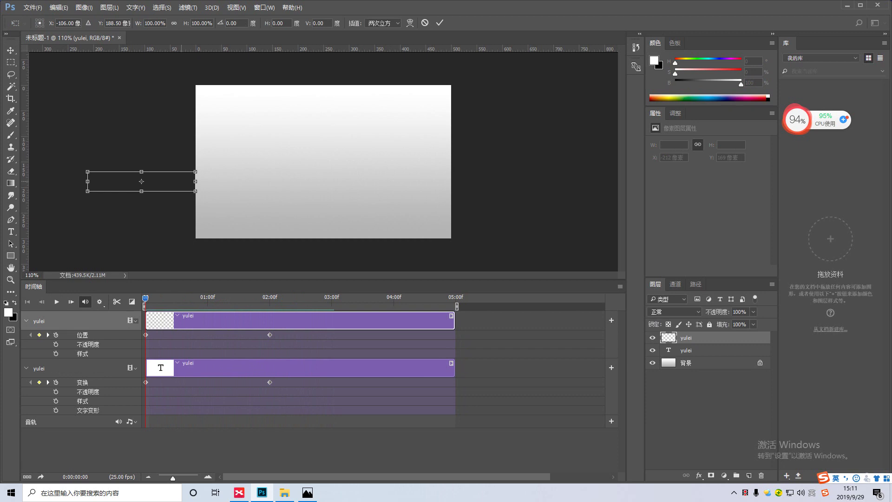
drag(181, 175, 224, 182)
key(Return)
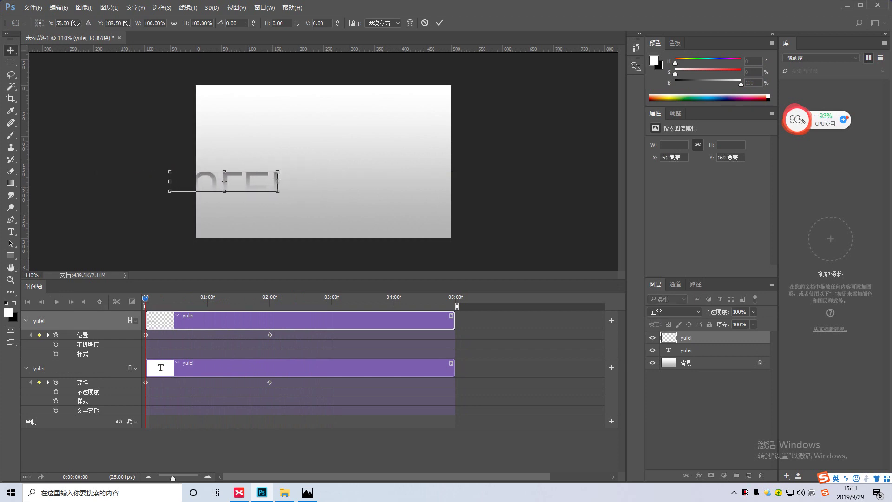
click(47, 382)
Undo the layer moves and the two-second keyframes, back to the centred text and reflection with only their starting keyframes
key(ctrl+alt+z)
key(ctrl+alt+z)
key(ctrl+alt+z)
key(ctrl+alt+z)
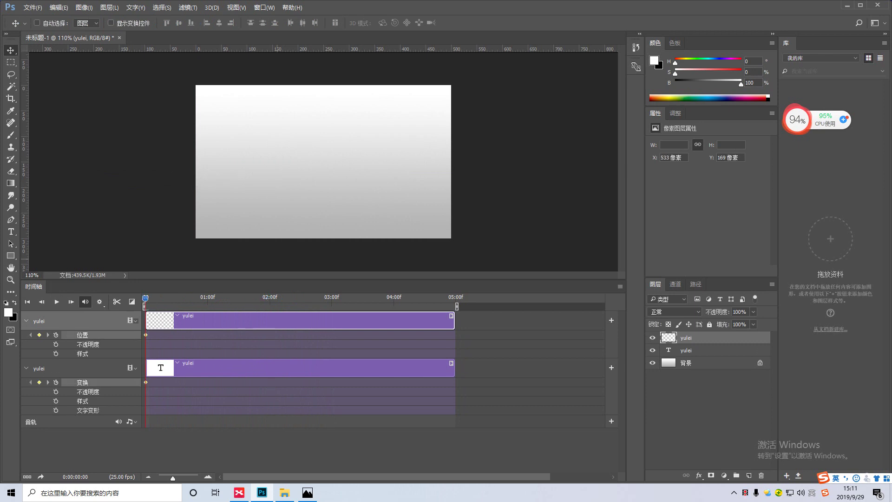
click(37, 22)
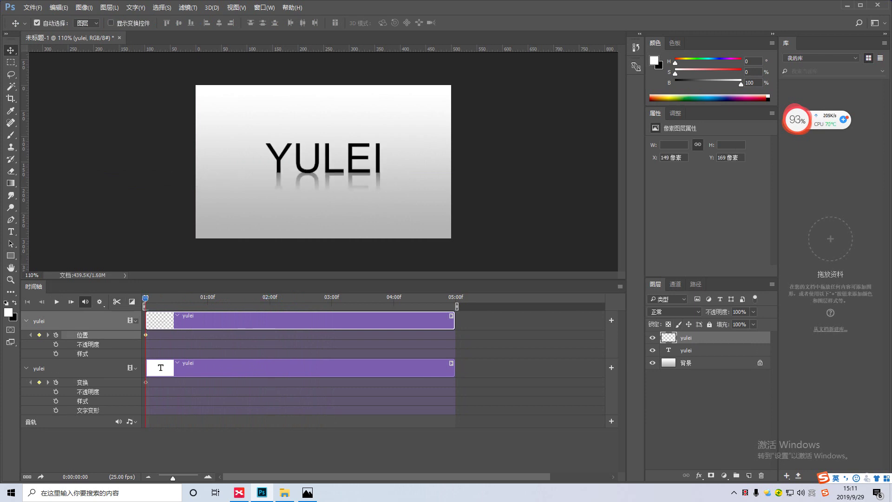
Select the text layer along with the reflection, try to move both to the right, and undo the move
ctrl+click(698, 350)
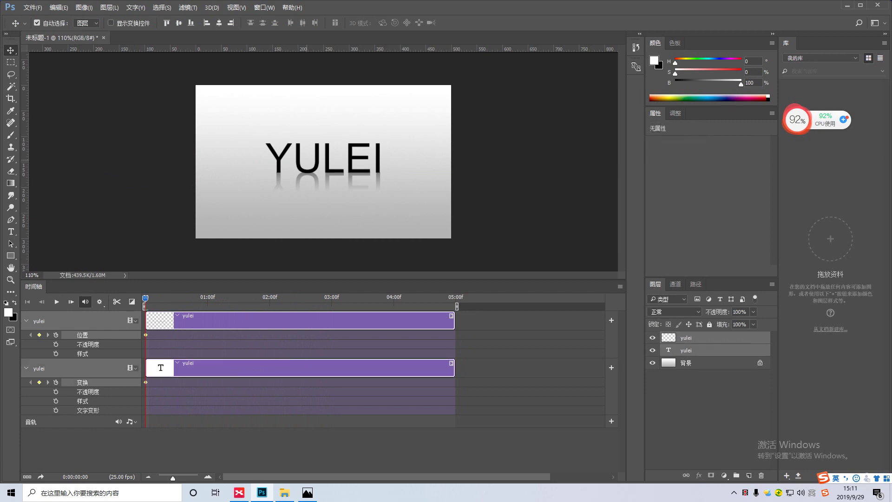
drag(306, 161, 377, 158)
key(ctrl+z)
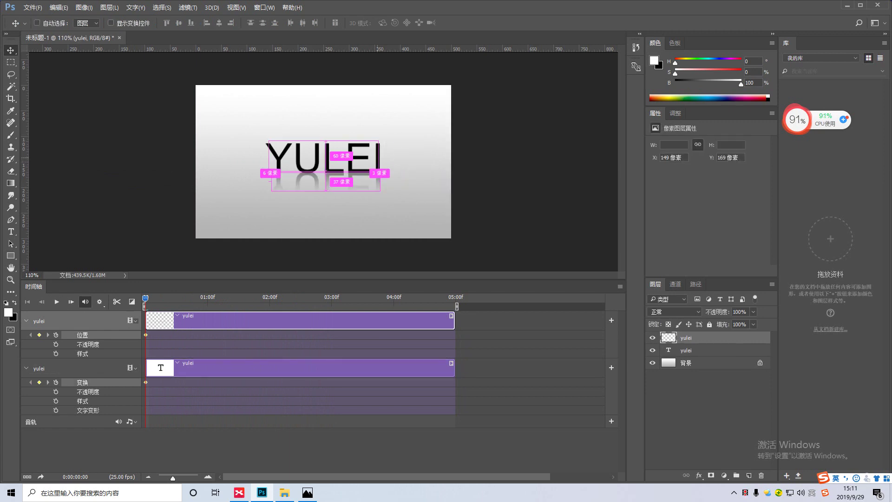
Select the text and reflection layers together and free-transform both horizontally off the canvas's right side, to about X 618 px at the first frame
key(ctrl+t)
key(Escape)
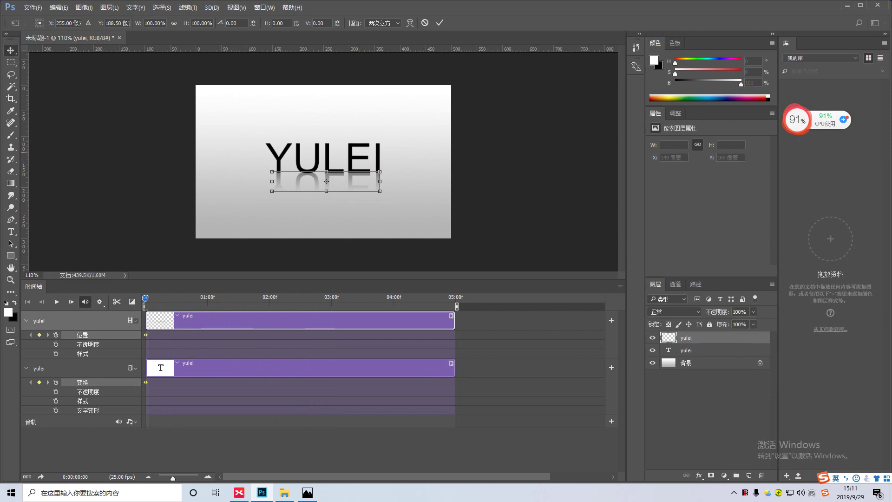
ctrl+click(697, 350)
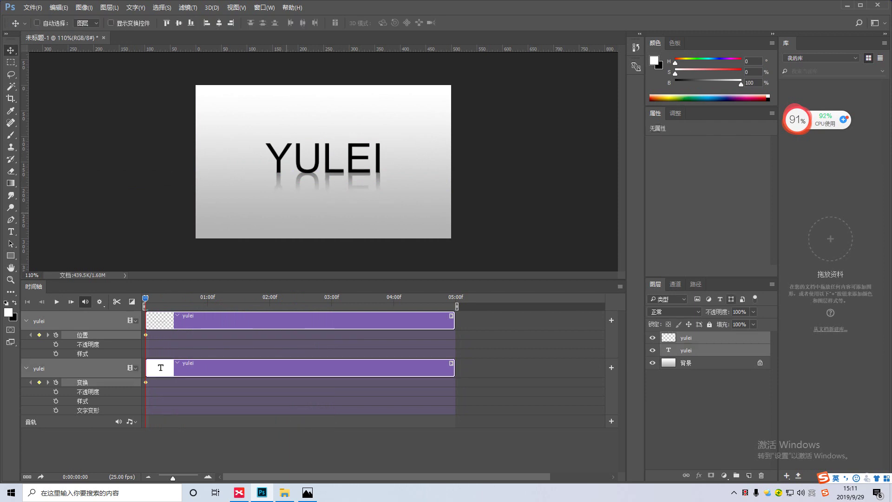
key(ctrl+t)
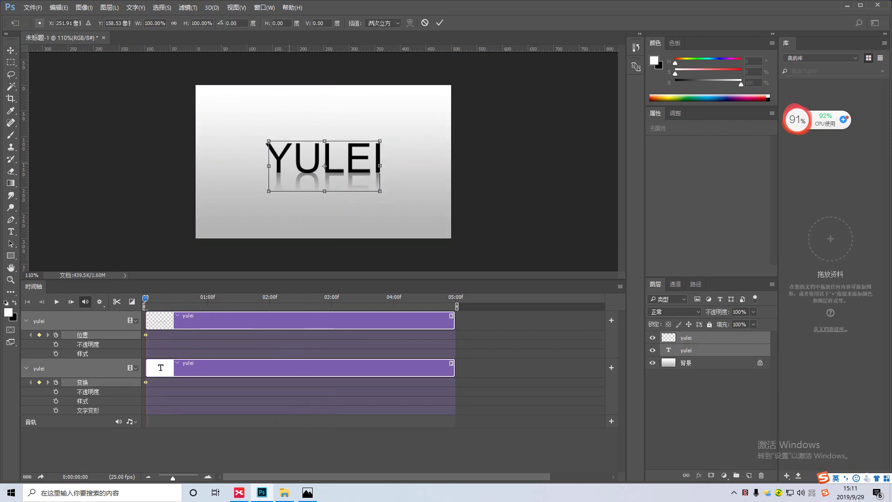
drag(324, 166, 512, 166)
key(Return)
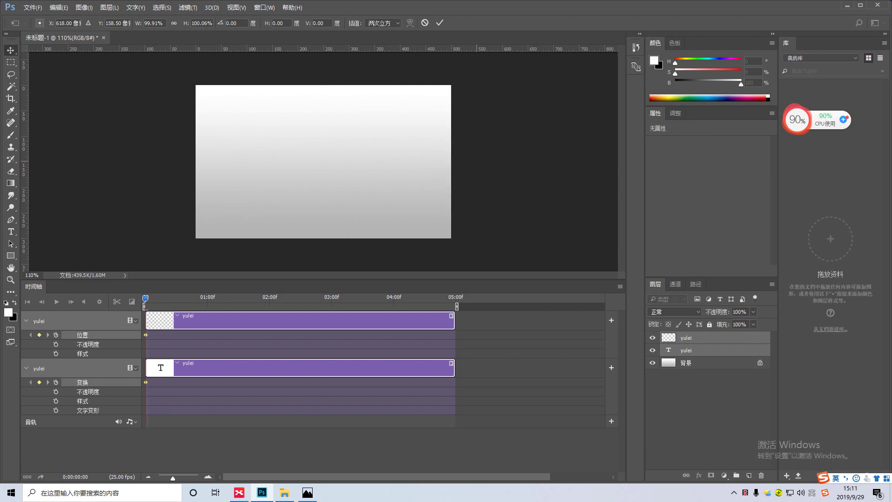
Add a position keyframe for the reflection and a transform keyframe for the text at 0:00:04:24
drag(146, 299, 440, 298)
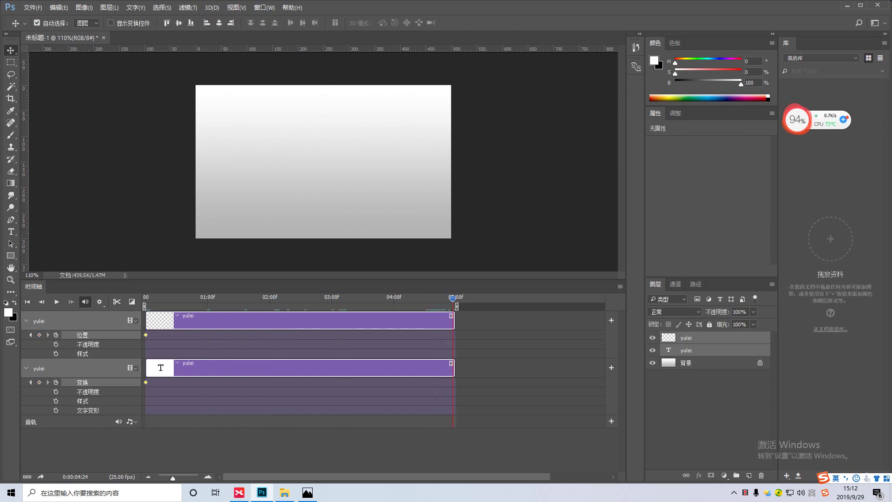
click(39, 336)
click(39, 382)
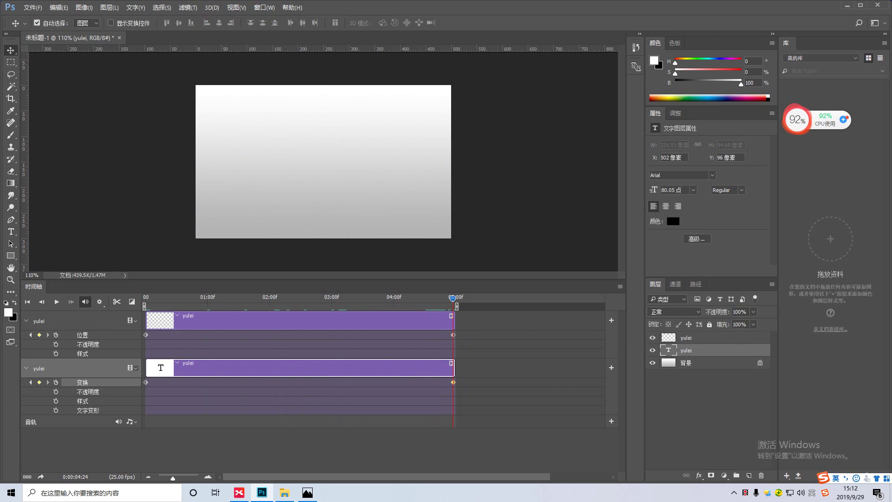
Select both yulei layers and free-transform them horizontally past the canvas's left edge at the end keyframes
ctrl+click(697, 338)
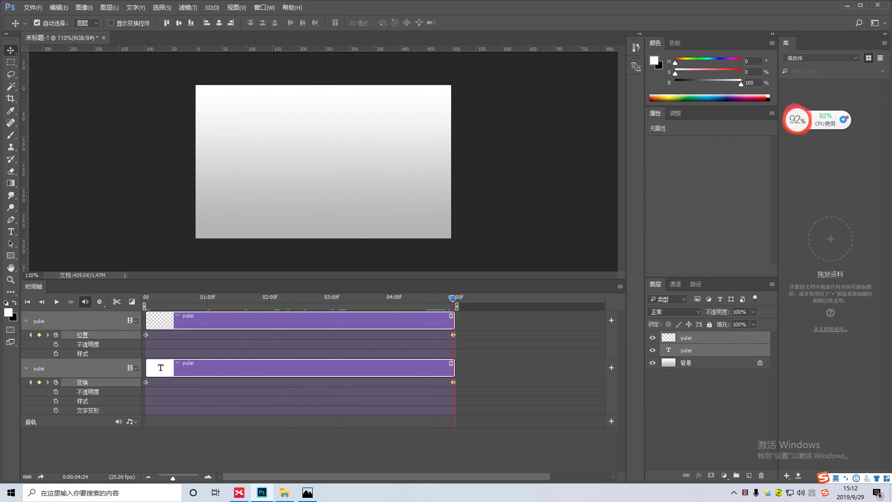
key(ctrl+t)
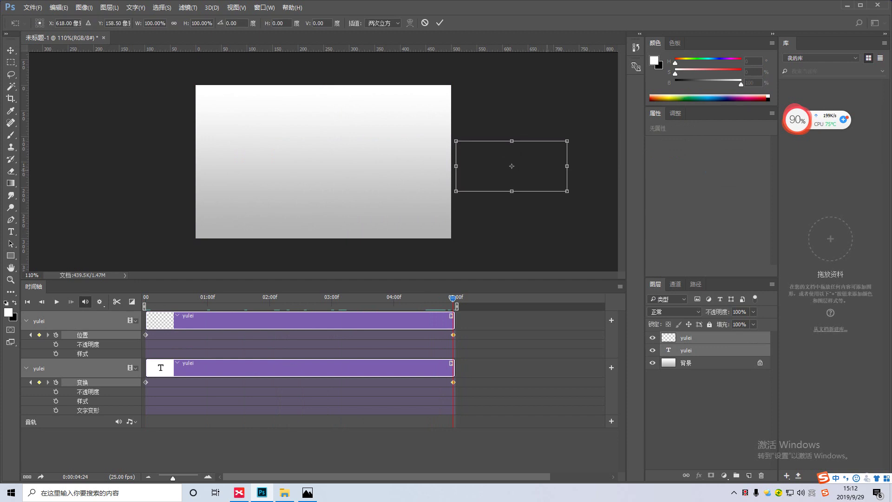
drag(550, 144, 179, 144)
key(Return)
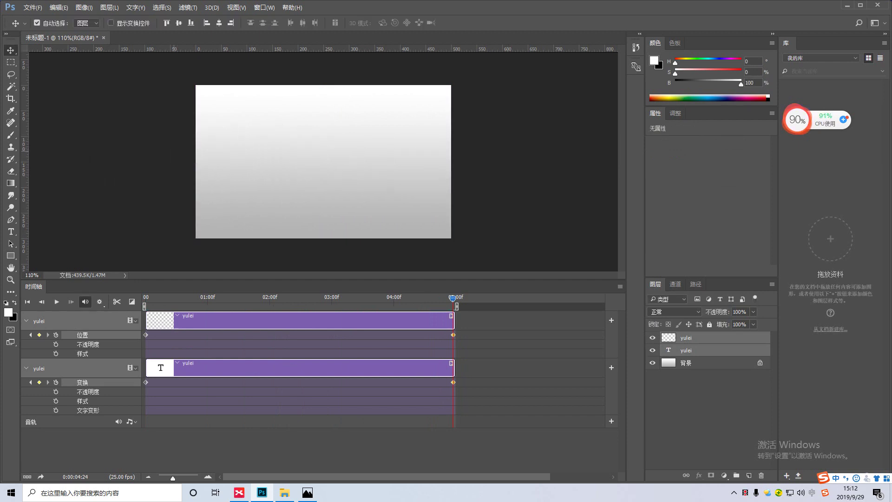
Play the animation to check how the text and reflection cross the canvas, and return the playhead to the start
key(space)
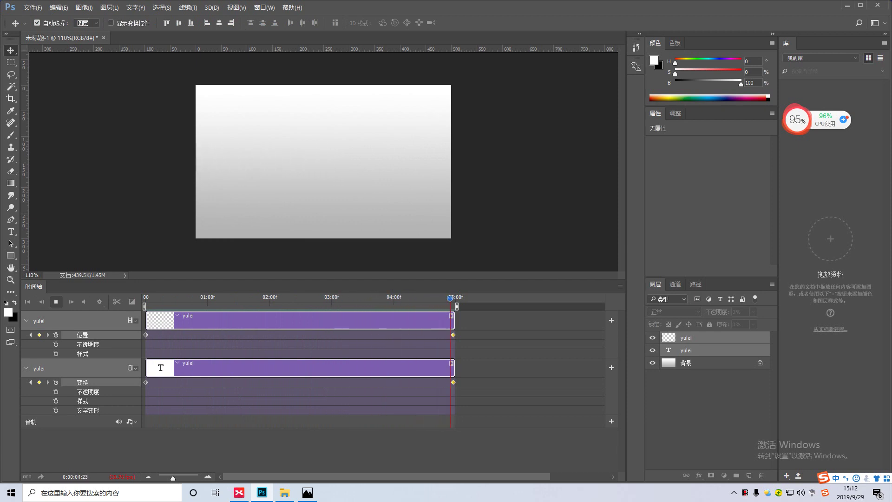
key(space)
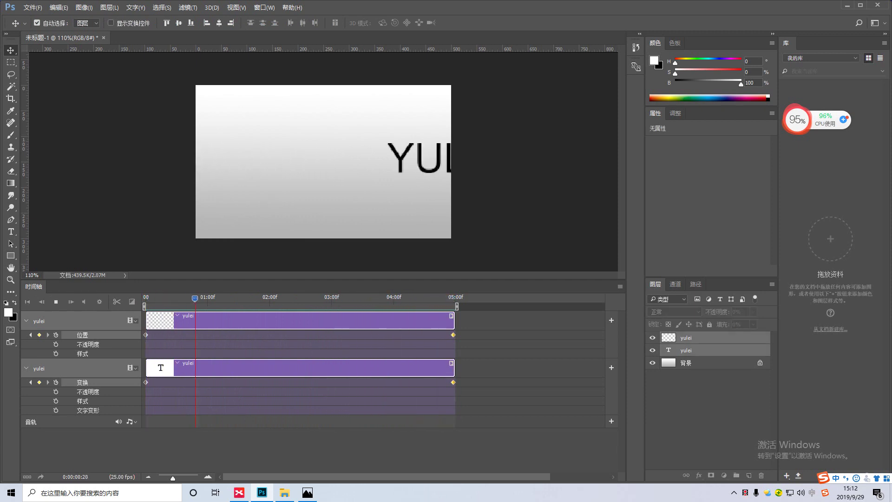
drag(200, 299, 145, 299)
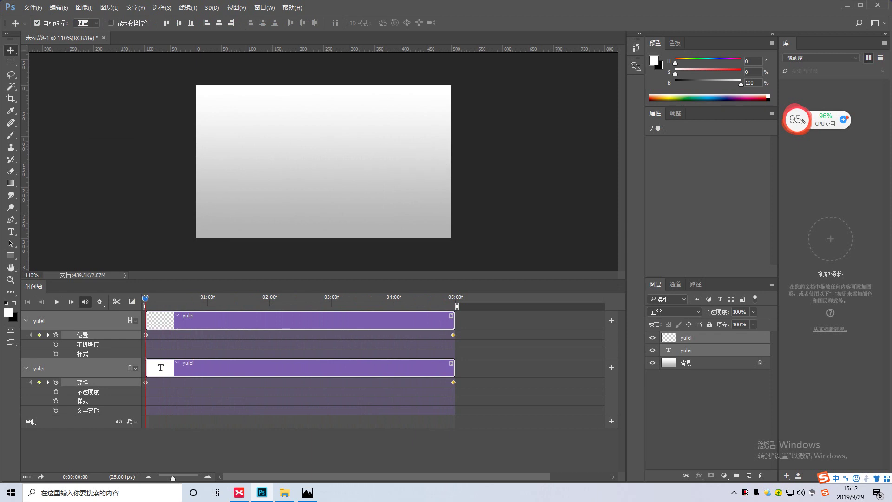
key(ctrl+t)
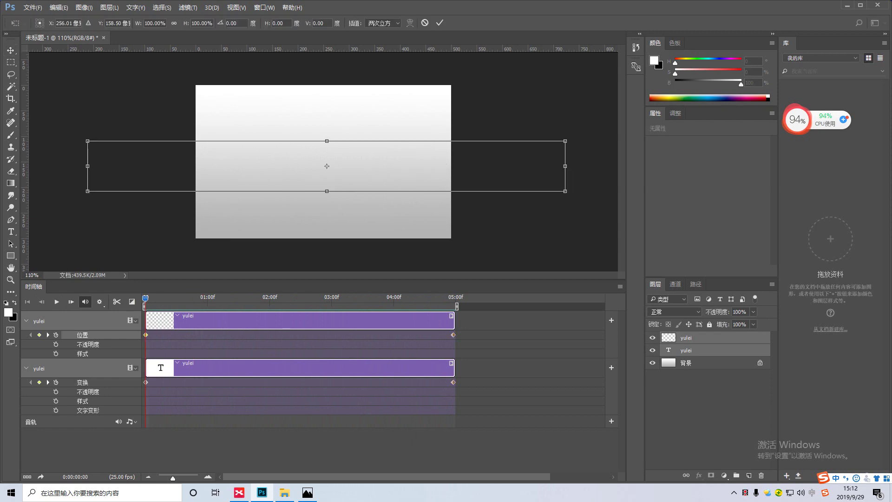
drag(381, 154, 596, 169)
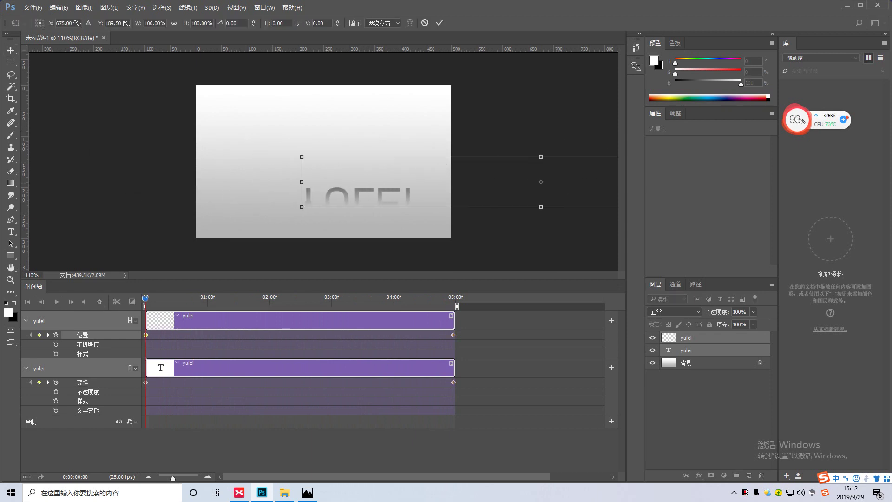
key(ctrl+z)
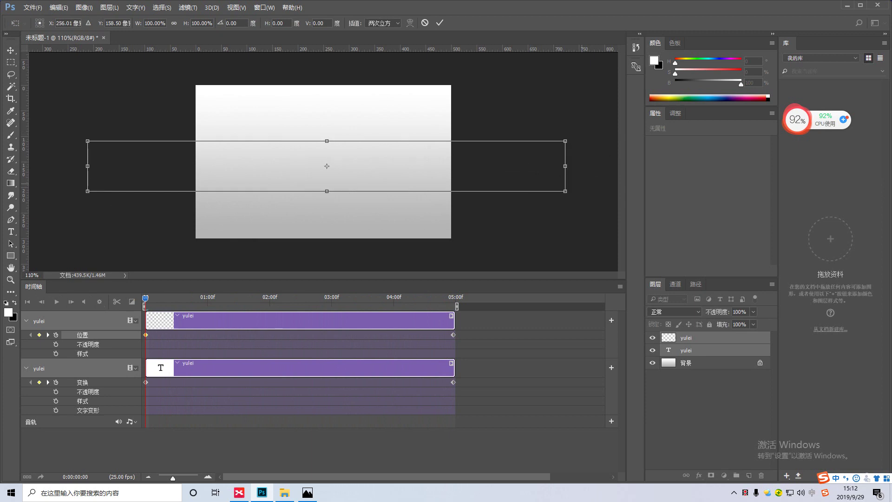
key(Escape)
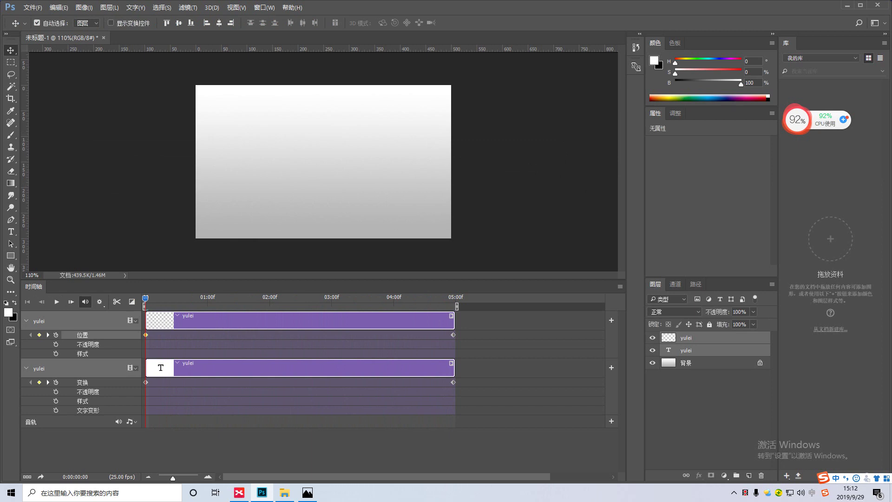
Select the reflection's starting position keyframe and free-transform only that layer off the canvas's right side, to X 501 px, Y 171 px
click(146, 332)
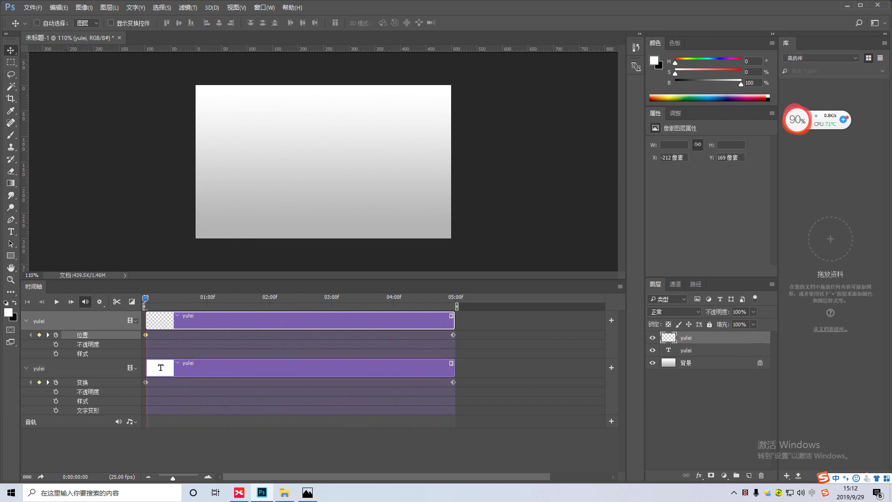
key(ctrl+t)
drag(166, 179, 533, 179)
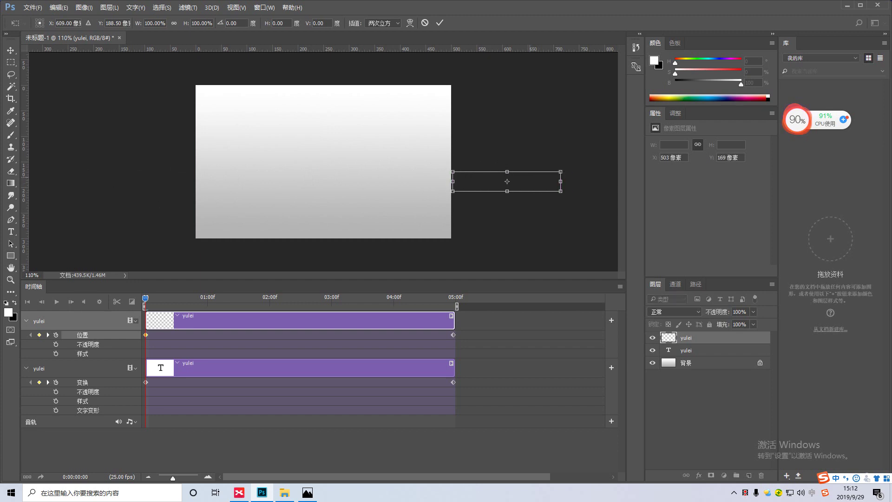
key(Left)
key(Left)
key(Down)
key(Down)
key(Return)
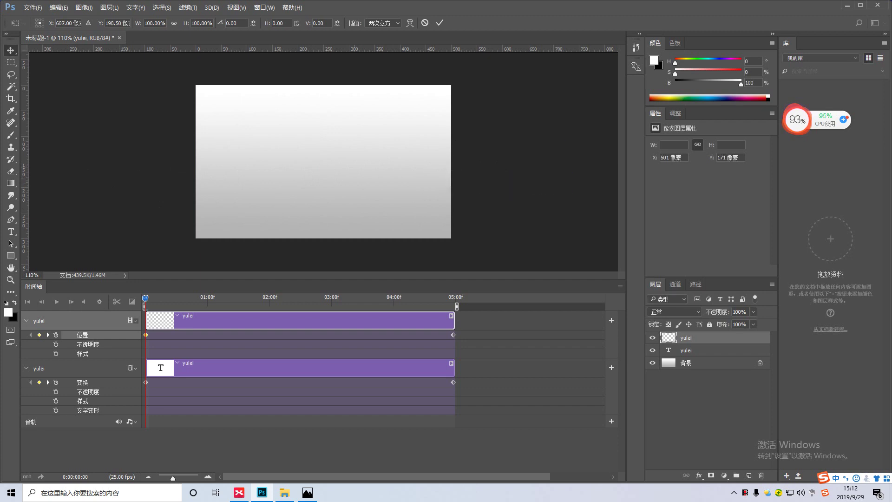
At 0:00:04:24, free-transform the reflection layer horizontally past the canvas's left edge, to X -212 px
drag(146, 299, 453, 299)
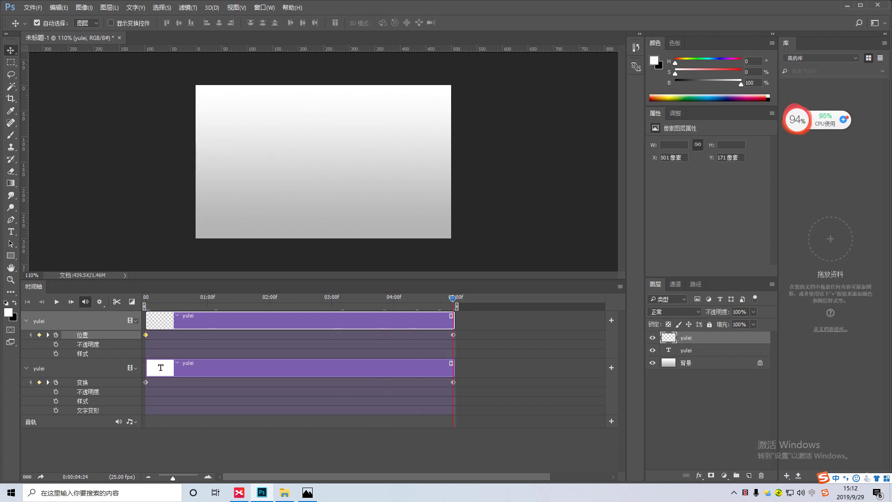
drag(453, 335, 456, 335)
key(ctrl+z)
key(ctrl+t)
drag(502, 176, 137, 177)
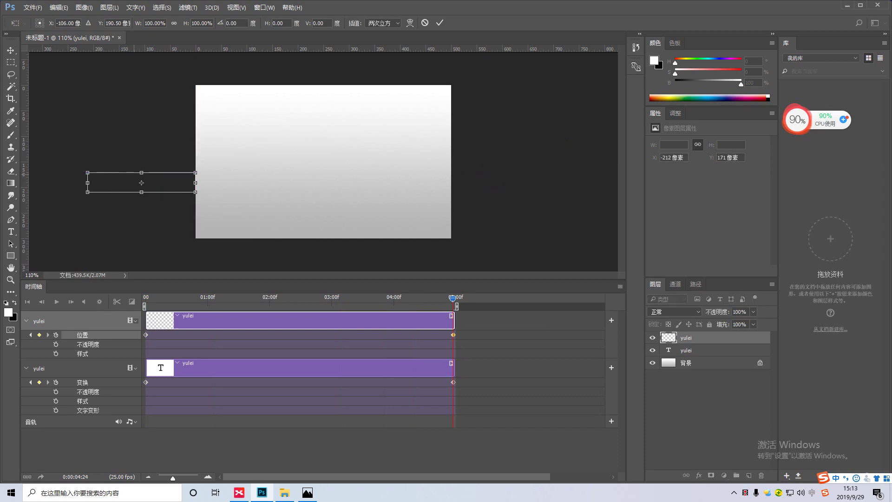
key(Return)
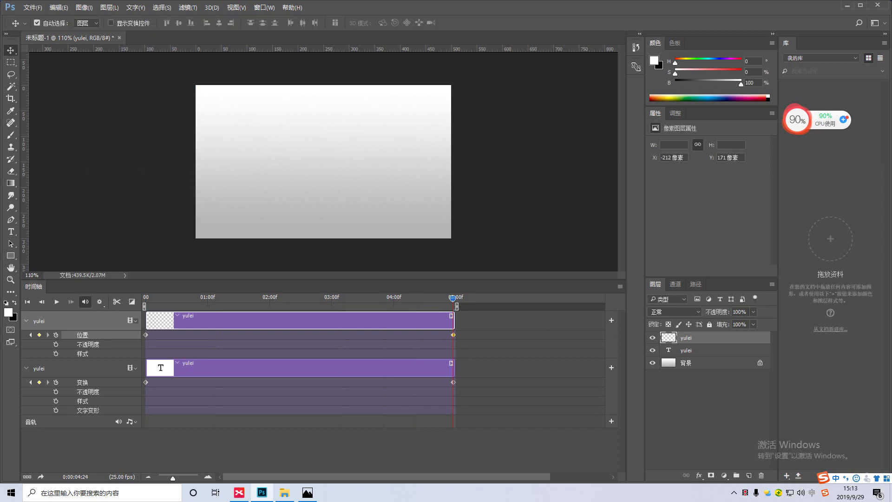
Play the animation to check the reflection's movement against the text, and return the playhead to the first frame
key(space)
key(space)
key(space)
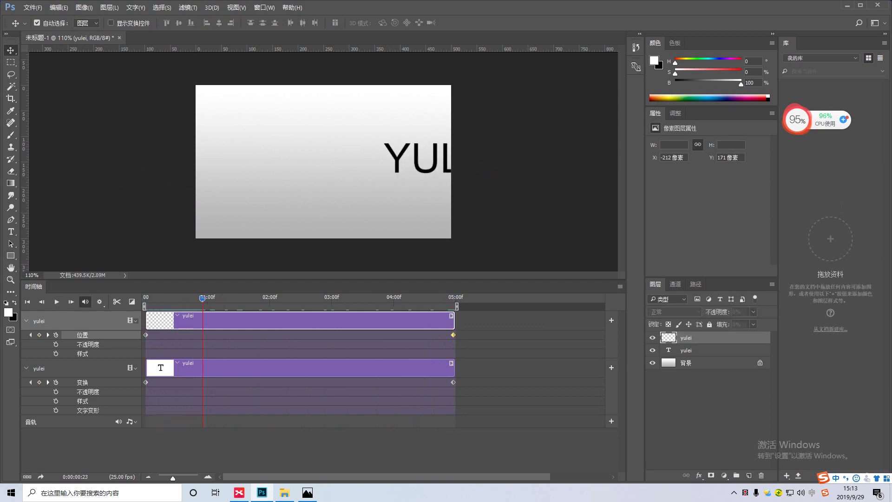
key(Home)
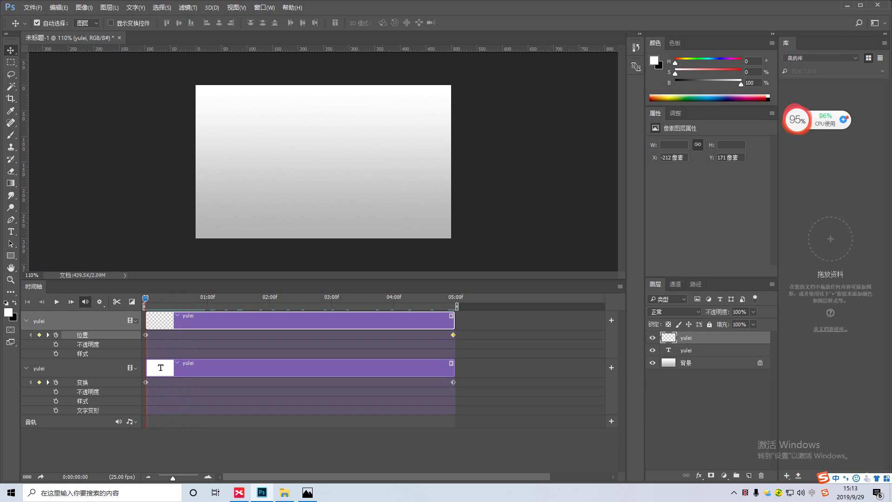
Select the reflection's starting position keyframe and nudge that layer horizontally across and off the canvas's right side, to X 499 px
click(146, 334)
key(ctrl+t)
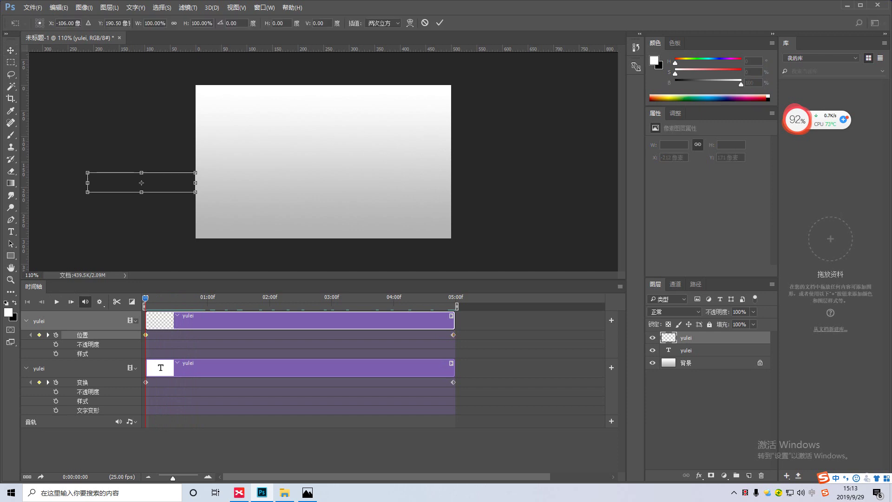
key(Return)
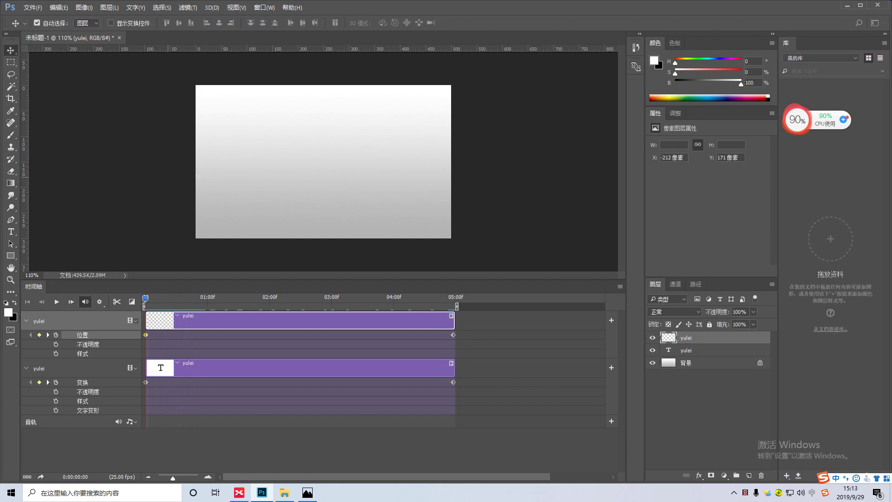
key(shift+Right)
key(shift+Right)
key(shift+Right)
key(shift+Right)
key(shift+Right)
key(shift+Right)
key(shift+Right)
key(shift+Right)
key(shift+Right)
key(shift+Right)
key(shift+Right)
key(shift+Right)
key(shift+Right)
key(shift+Right)
key(shift+Right)
key(shift+Right)
key(shift+Right)
key(shift+Right)
key(shift+Right)
key(shift+Right)
key(shift+Right)
key(shift+Right)
key(shift+Right)
key(shift+Right)
key(shift+Right)
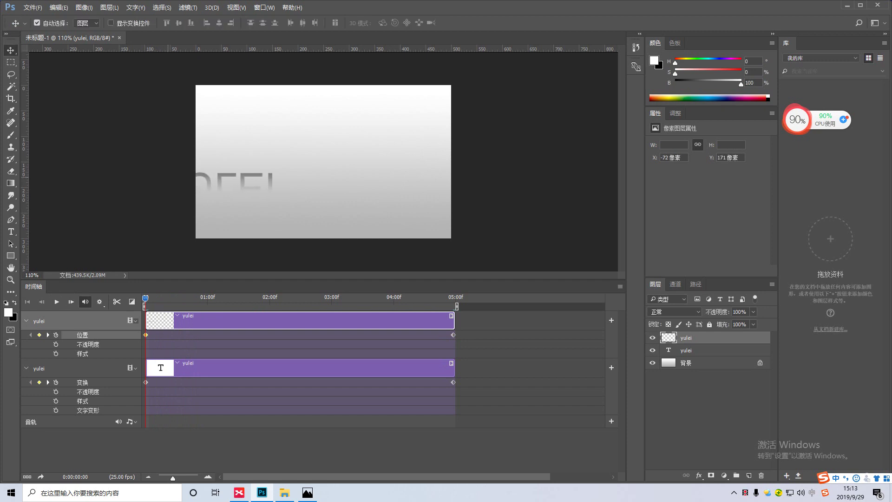
key(shift+Right)
key(shift+Right)
key(shift+Right)
key(shift+Right)
key(shift+Right)
key(shift+Right)
key(shift+Right)
key(shift+Right)
key(shift+Right)
key(shift+Right)
key(shift+Right)
key(shift+Right)
key(shift+Right)
key(shift+Right)
key(shift+Right)
key(shift+Right)
key(shift+Right)
key(shift+Right)
key(shift+Right)
key(shift+Right)
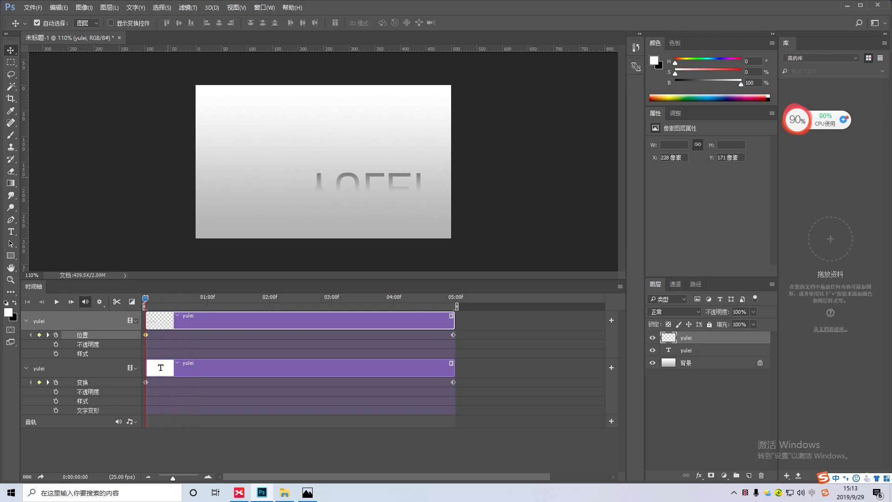
key(shift+Right)
key(shift+Right)
key(shift+Right)
key(shift+Right)
key(shift+Right)
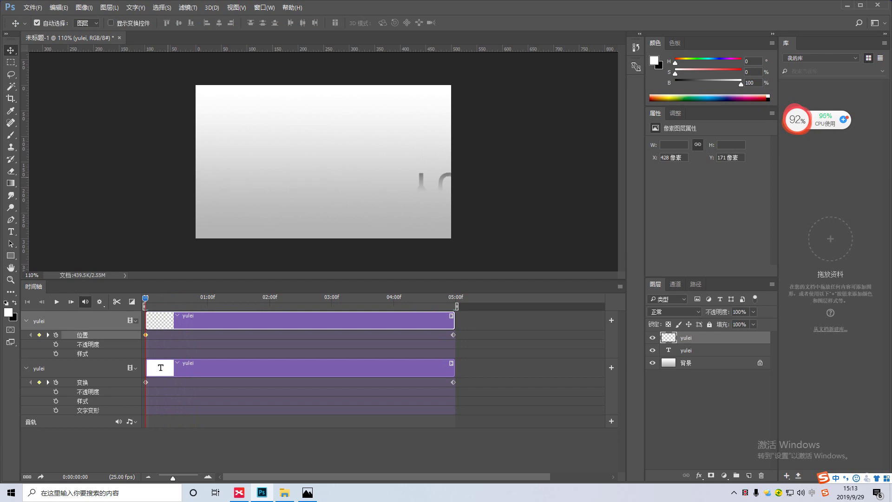
key(Right)
key(Right)
key(Right)
key(Right)
key(Right)
key(Right)
key(Right)
key(Right)
key(Right)
key(Right)
key(Right)
key(Right)
key(Right)
key(ctrl+t)
key(Right)
key(Right)
key(Right)
key(Right)
key(Right)
key(Right)
key(Right)
key(Right)
key(Right)
key(Right)
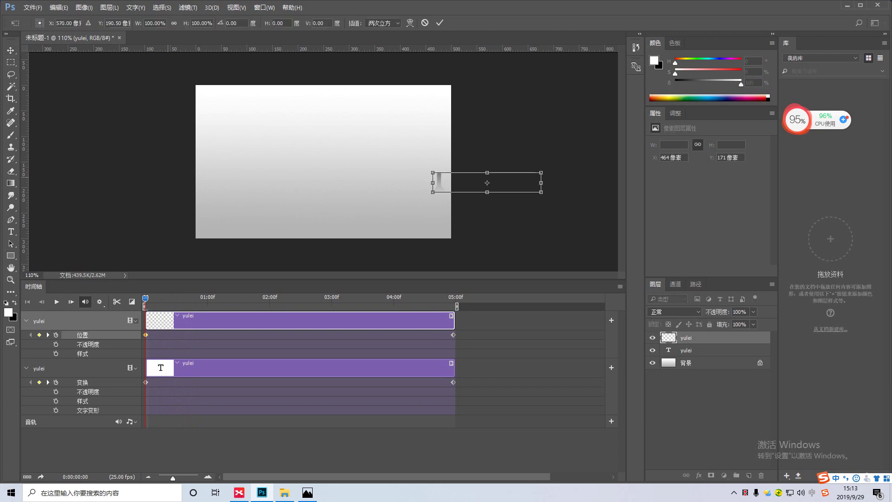
key(Right)
key(Right)
key(Right)
key(Right)
key(Right)
key(Right)
key(Right)
key(Right)
key(Right)
key(Right)
key(Right)
key(Right)
key(Right)
key(Right)
key(Right)
key(Right)
key(Right)
key(Right)
key(Right)
key(Right)
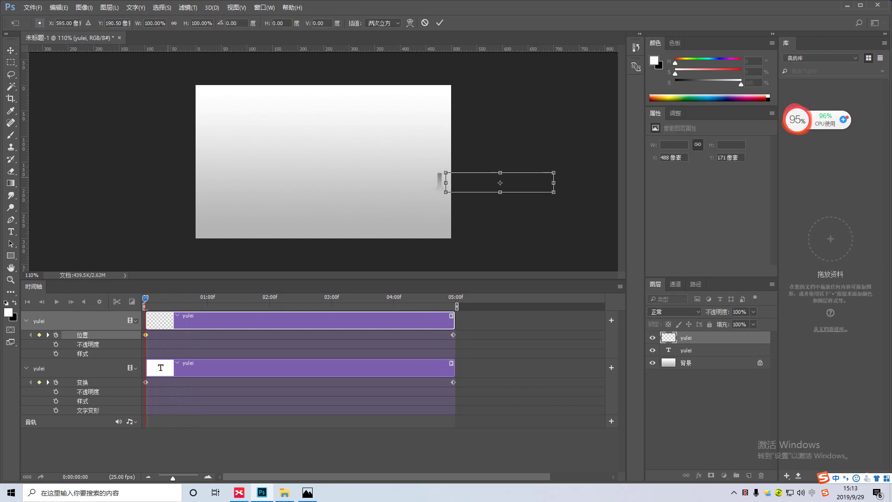
key(Right)
key(Right)
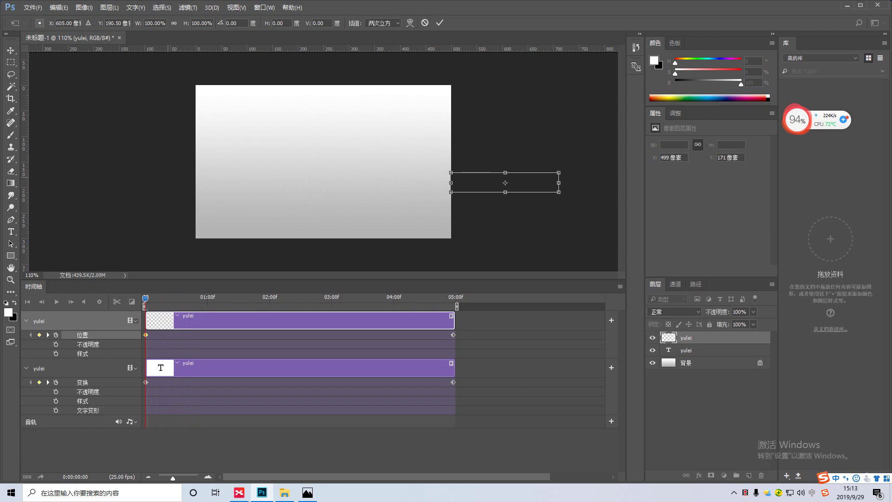
key(Return)
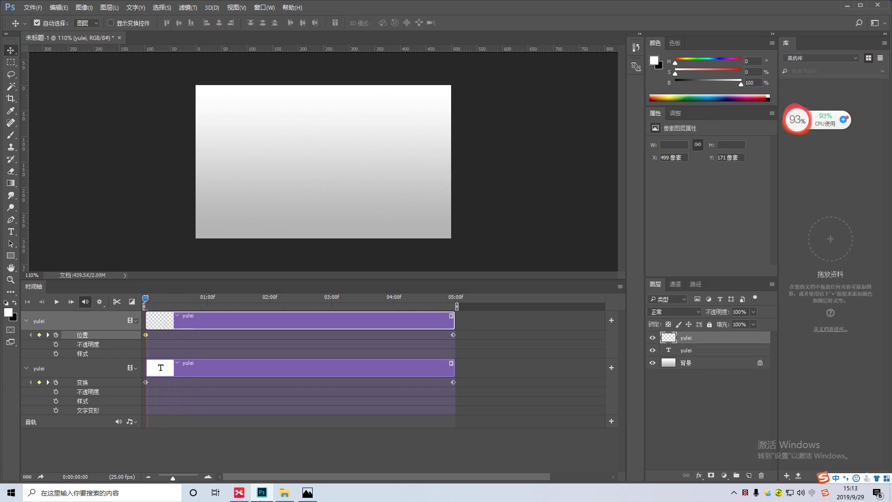
Play the animation and, at 0:00:04:24, nudge the reflection layer horizontally past the canvas's left edge, to X -212 px
key(space)
key(Right)
key(Right)
key(Right)
key(Right)
key(Right)
key(ctrl+z)
key(Left)
key(Left)
key(Left)
key(Left)
key(Left)
key(Left)
key(Left)
key(Left)
key(Left)
key(Left)
key(Left)
key(Left)
key(Left)
key(Left)
key(Left)
key(Left)
key(Left)
key(Left)
key(Left)
key(Left)
key(Left)
key(Left)
key(Left)
key(Left)
key(Left)
key(Left)
key(Left)
key(ctrl+t)
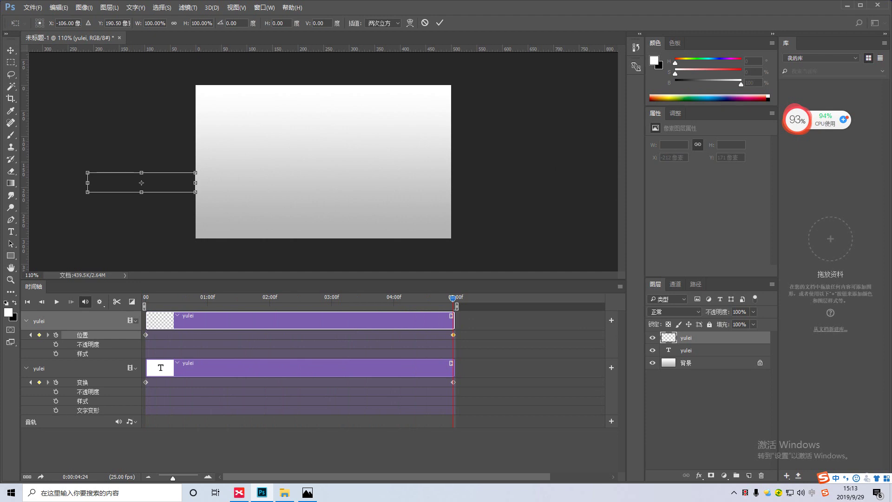
key(Return)
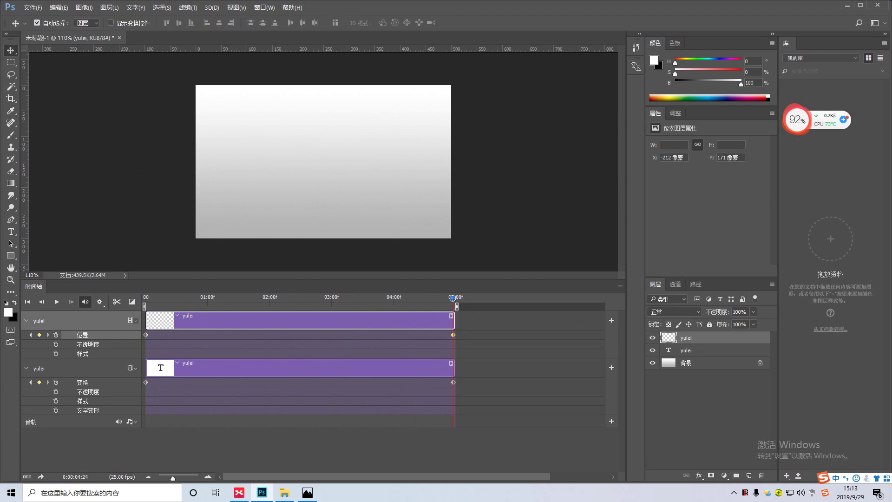
Try to shift the text's end transform keyframe slightly past 0:00:04:24, and undo the change
drag(453, 382, 456, 382)
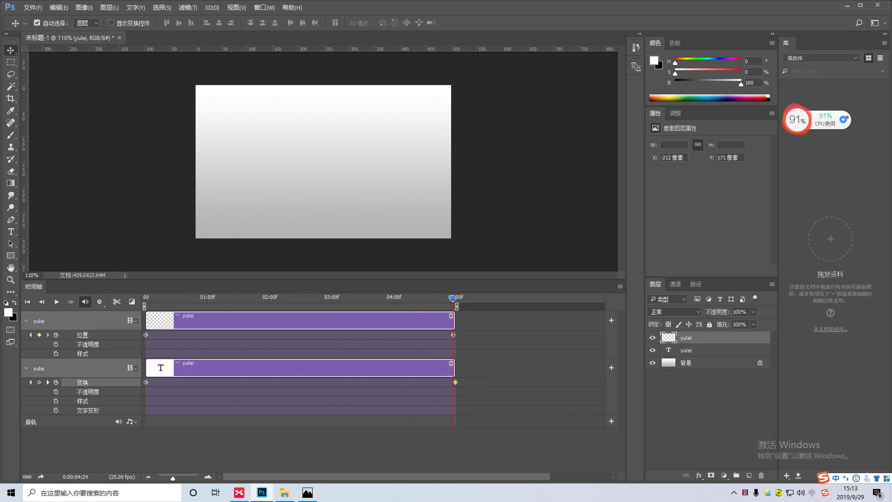
key(ctrl)
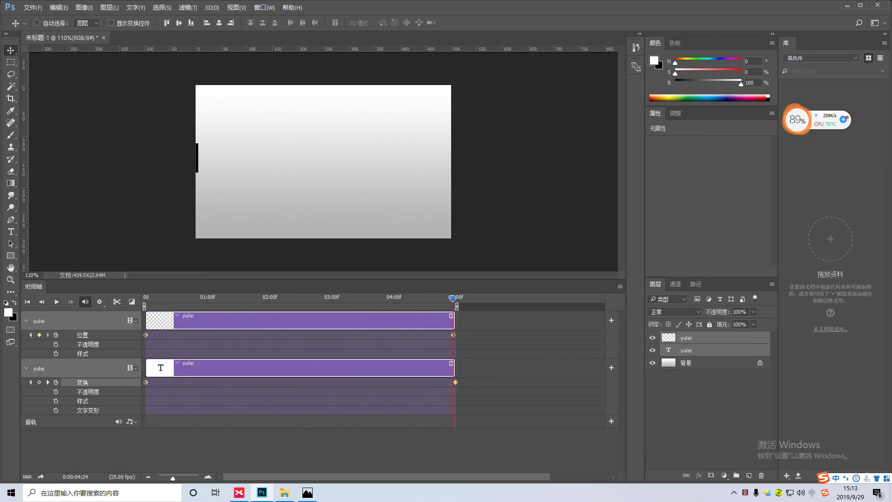
key(ctrl+z)
Play the animation from the first frame to compare the reflection's movement with the text, stopping at 0:00:02:00
key(Home)
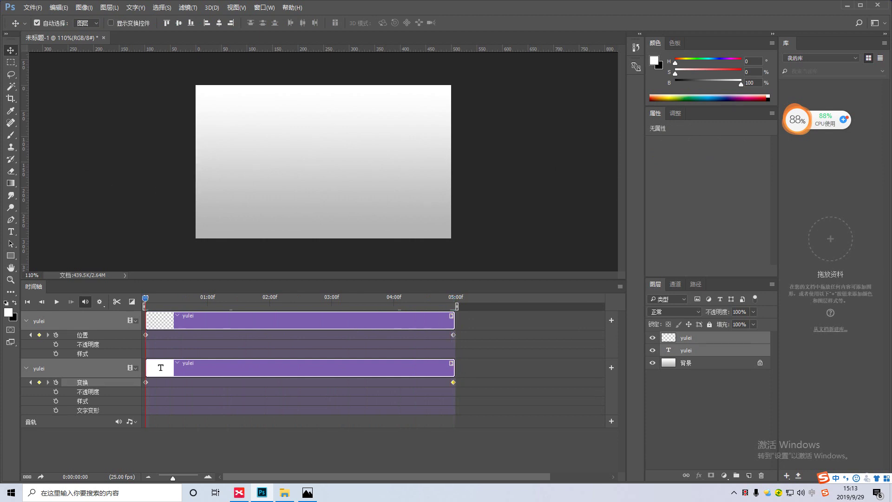
key(space)
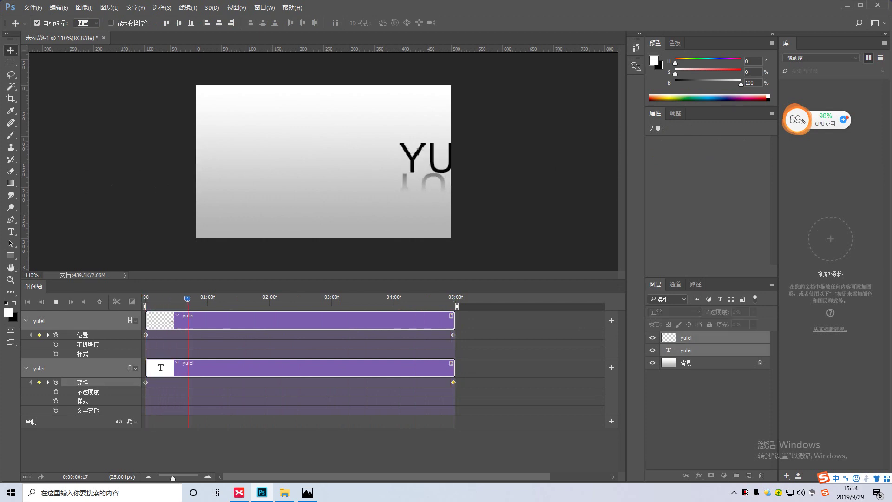
key(space)
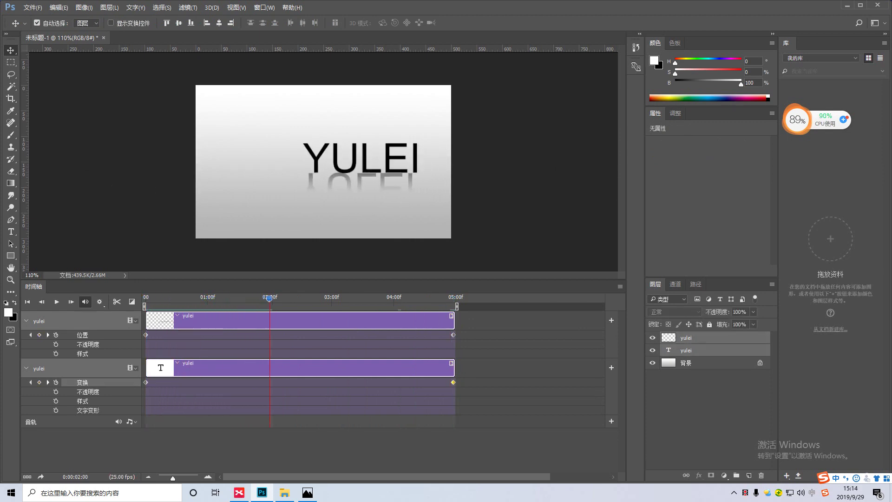
Delete both the text layer and its reflection layer, keeping only the gradient background
click(697, 338)
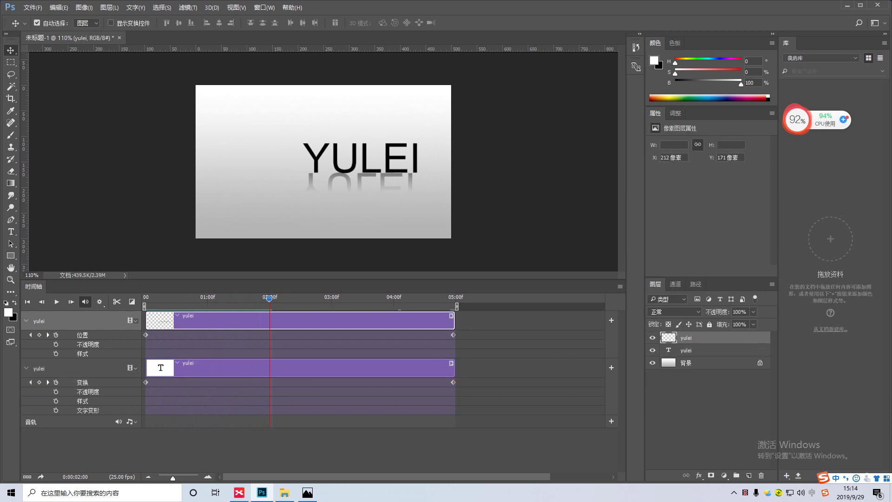
key(ctrl)
shift+click(697, 350)
key(Delete)
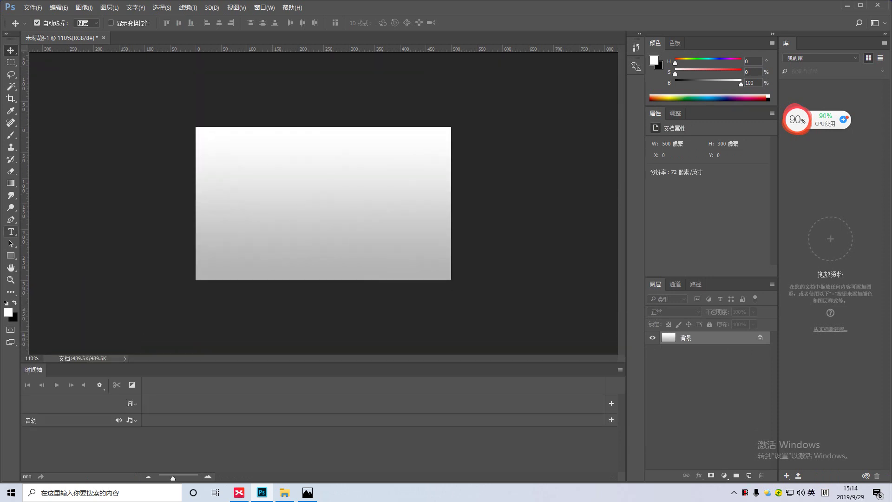
Add the black Arial text YULEI near the canvas's centre and free-transform it to about 69 pt
key(t)
click(275, 191)
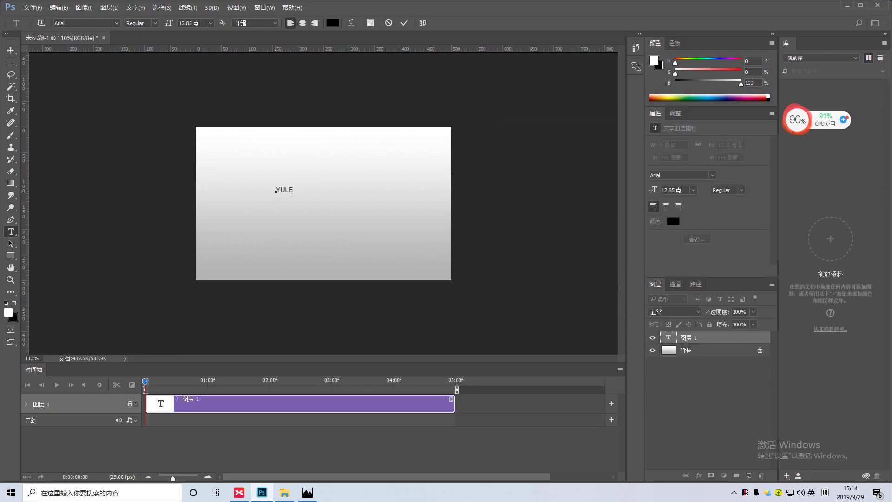
text(yulei)
key(ctrl+Return)
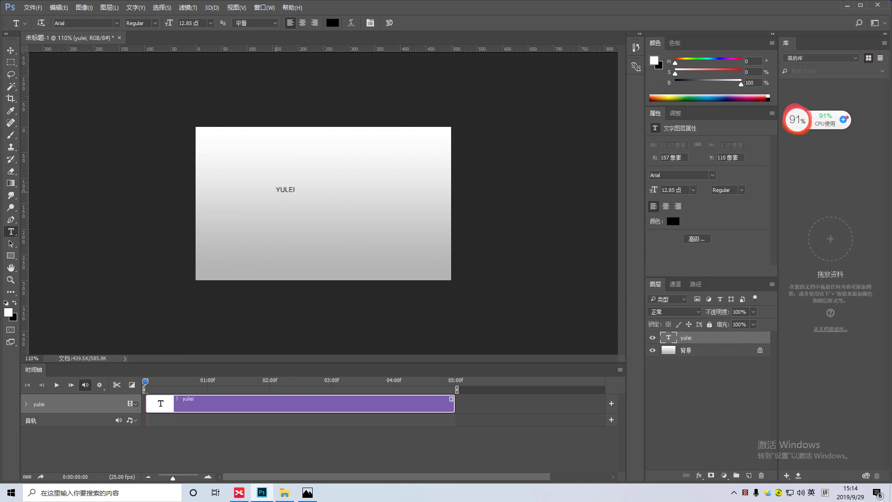
key(ctrl+t)
drag(296, 195, 379, 228)
key(Return)
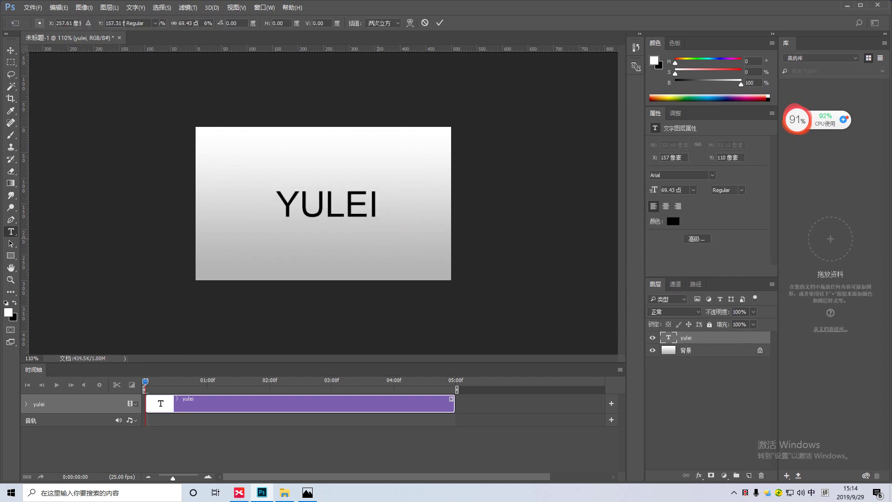
Duplicate the YULEI text layer and flip the copy vertically
key(ctrl+j)
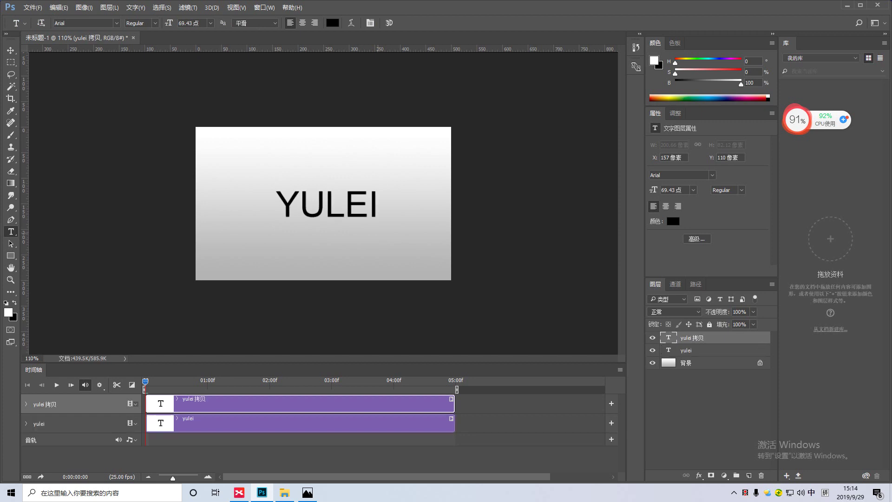
key(ctrl+t)
right_click(344, 203)
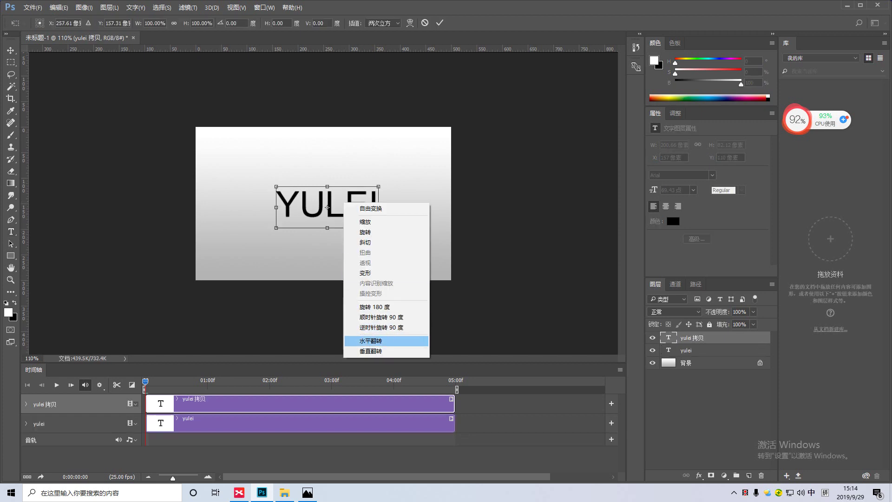
click(371, 351)
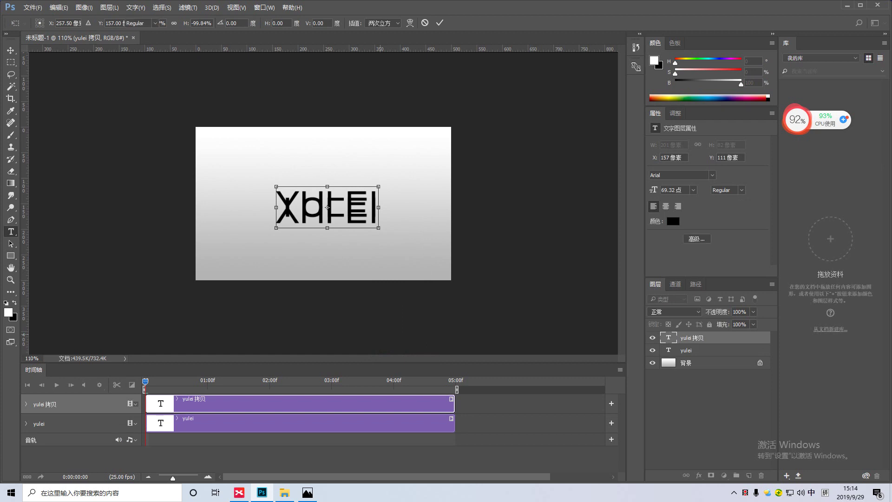
key(Return)
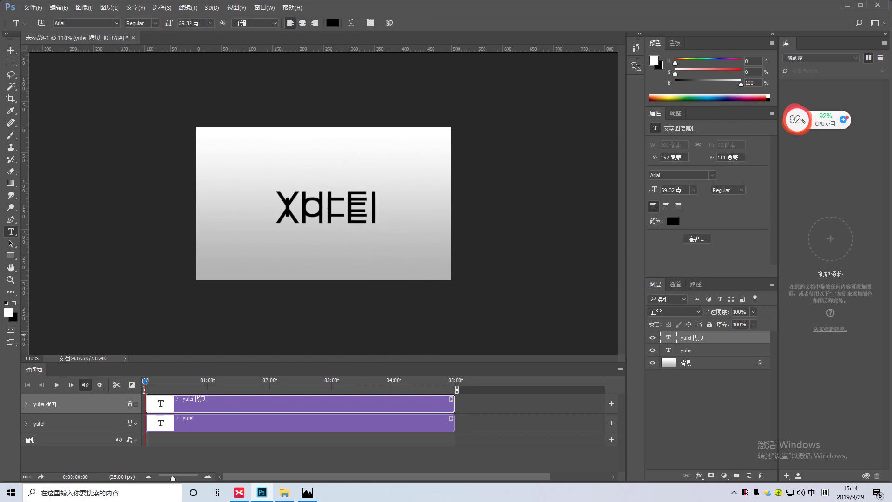
Free-transform the flipped copy down beneath the original text as its reflection, to X 157 px, Y 148 px
key(ctrl+t)
key(shift+Down)
key(shift+Down)
key(shift+Down)
key(shift+Down)
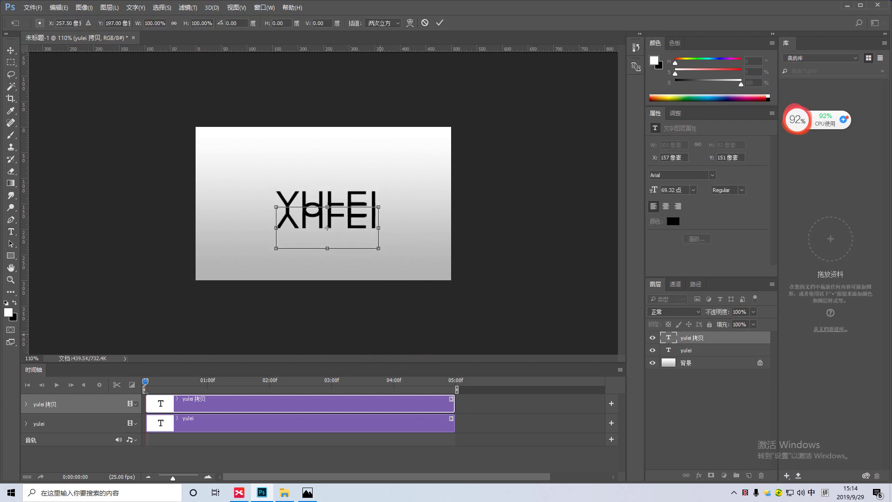
drag(328, 228, 327, 226)
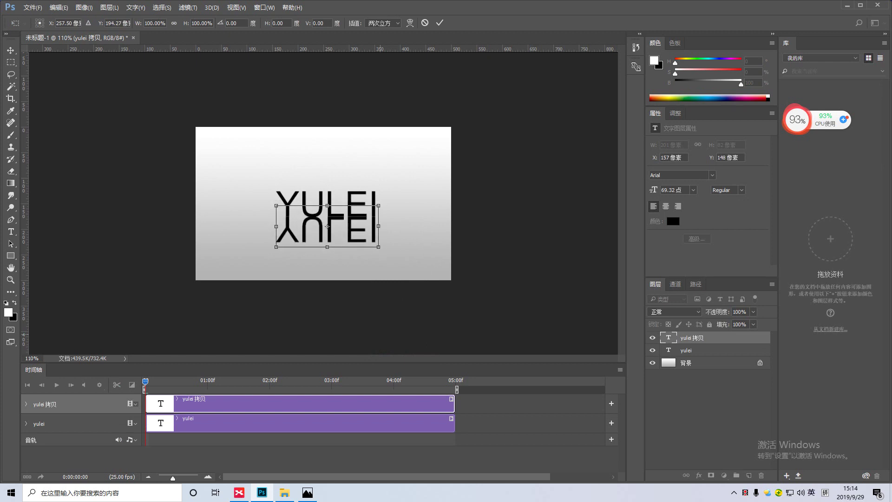
key(Return)
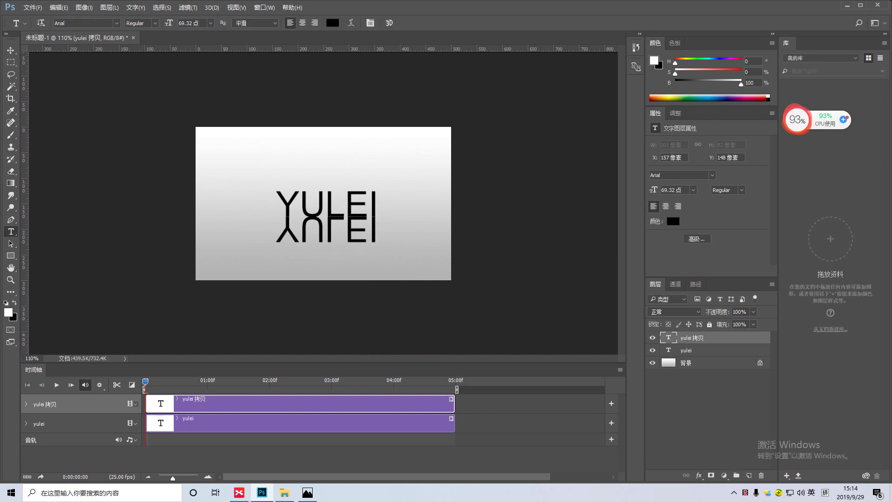
Add a layer mask to the flipped copy and fill it with a vertical black-to-white gradient, fading the reflection downward
click(711, 476)
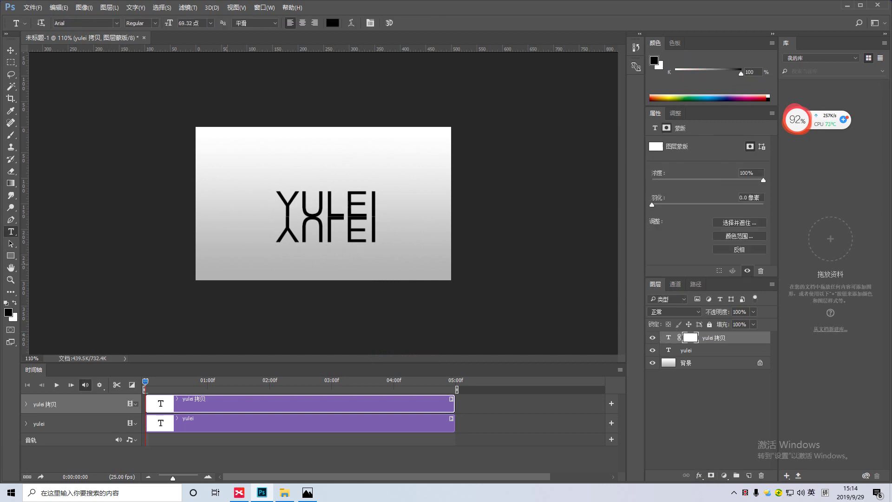
key(g)
drag(328, 262, 329, 200)
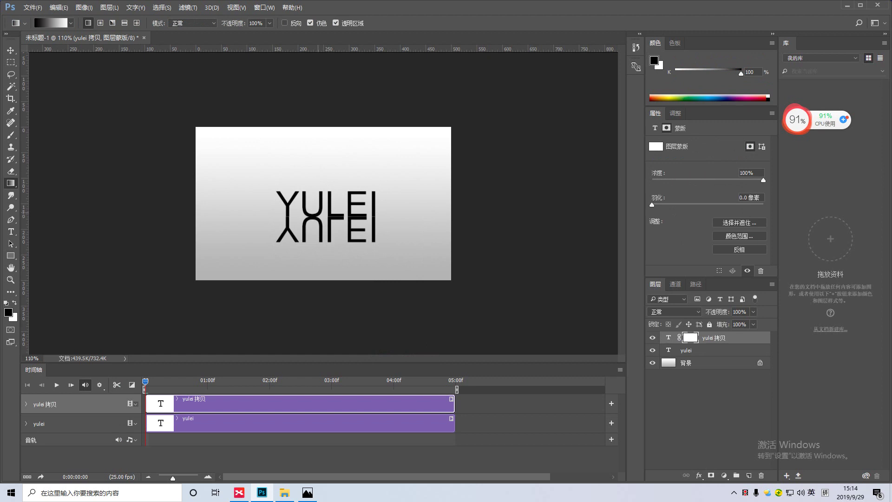
drag(319, 249, 319, 168)
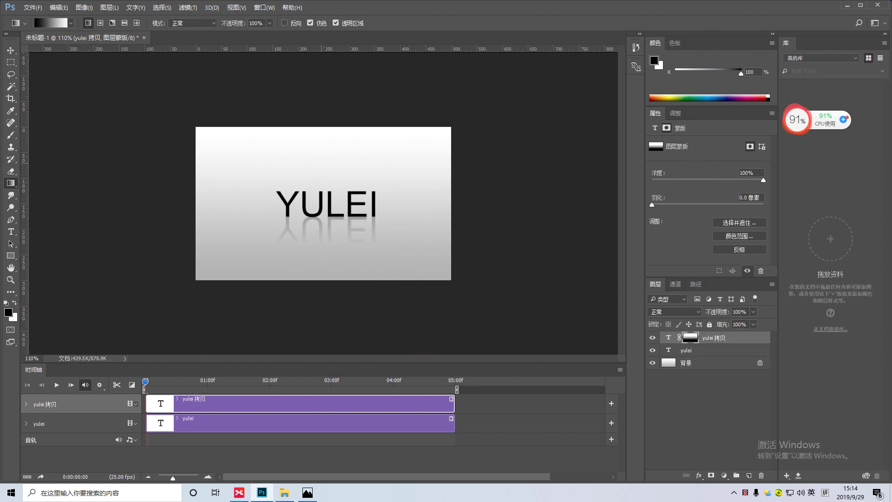
key(shift)
Expand the animation properties of both text layers in the timeline, enlarging the timeline area to fit them
click(26, 404)
scroll(323, 204, down, 1)
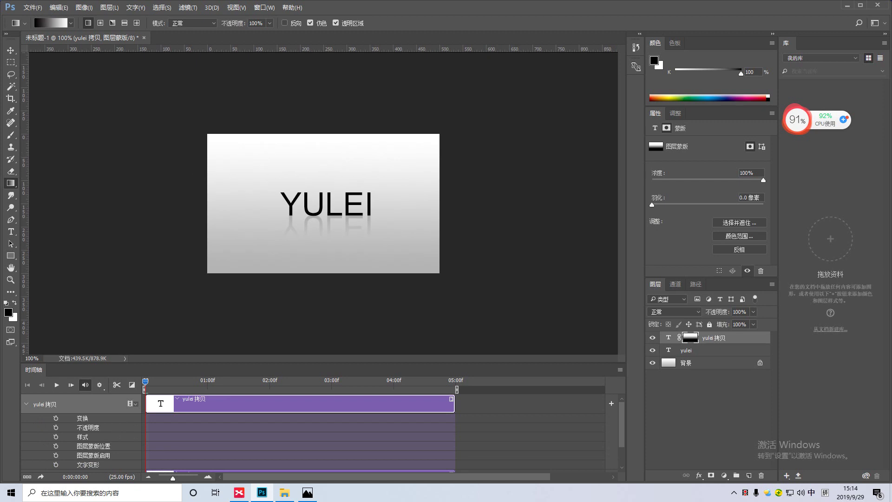
drag(323, 363, 324, 290)
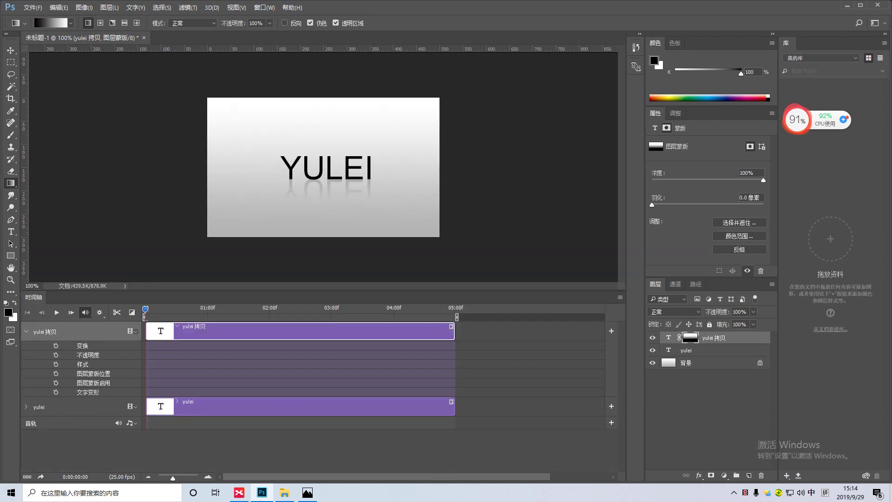
click(26, 406)
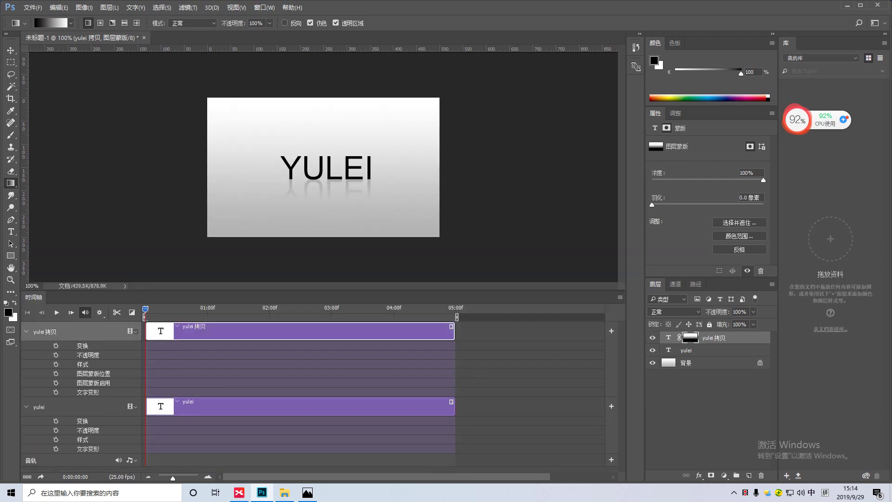
Rasterize the reflection's text layer and apply its layer mask permanently
right_click(690, 337)
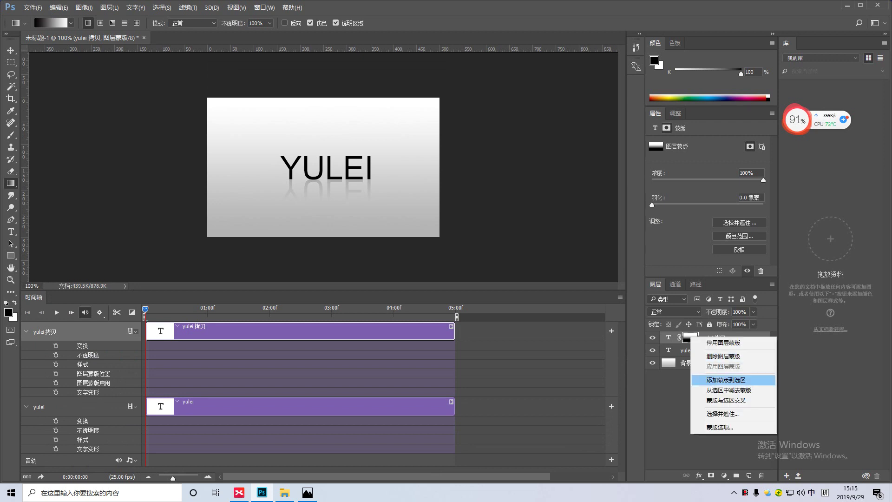
click(723, 357)
right_click(669, 338)
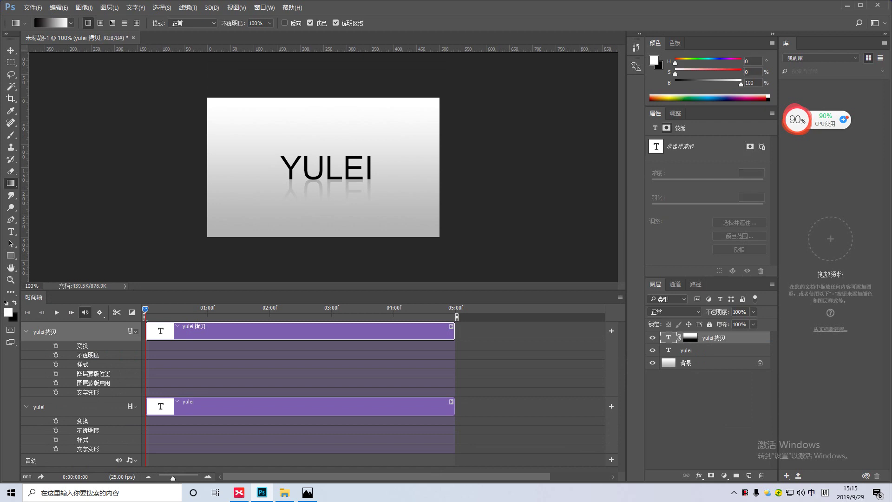
click(750, 339)
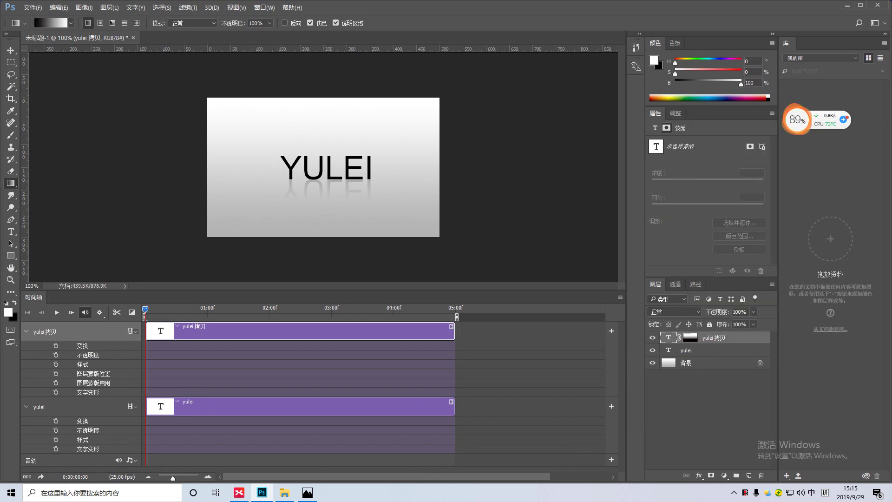
right_click(754, 338)
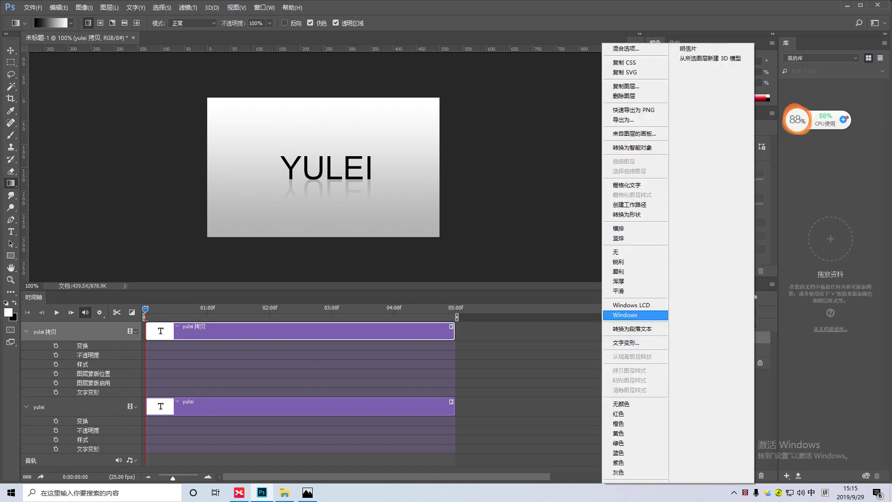
click(627, 185)
click(691, 337)
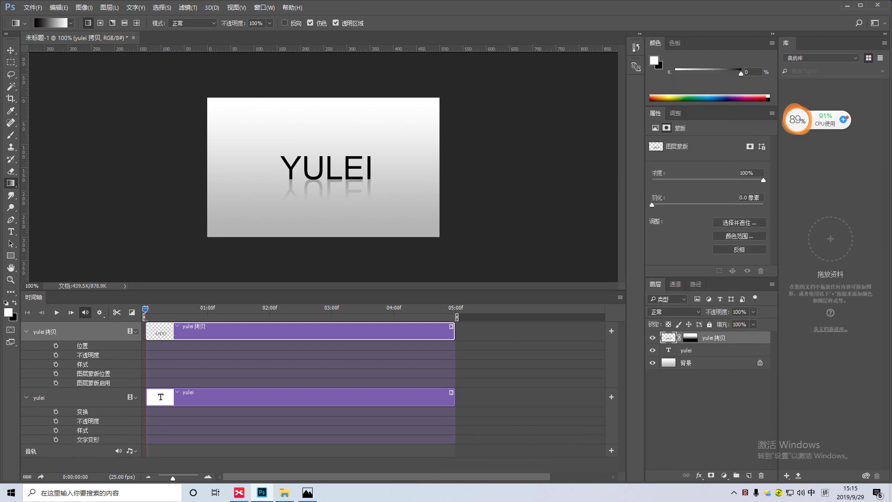
right_click(691, 337)
click(725, 366)
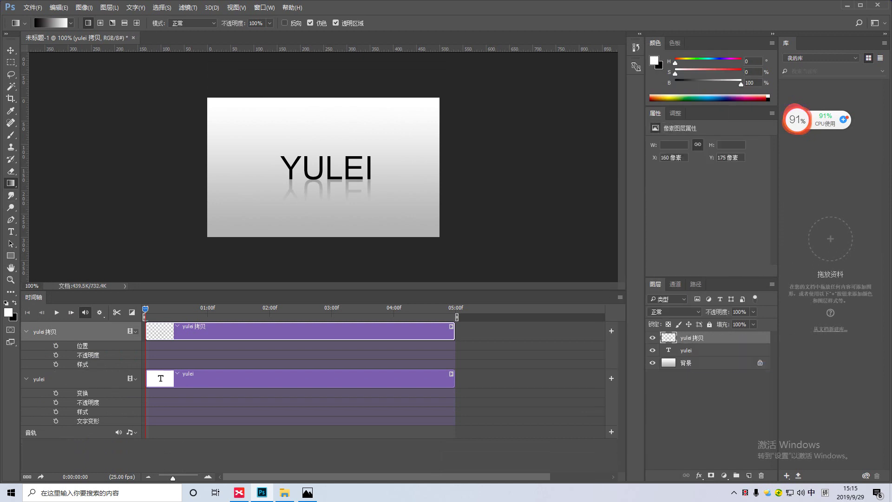
Enable position keyframes for the reflection and transform keyframes for the text at the first frame, and merge both layers into one
click(56, 345)
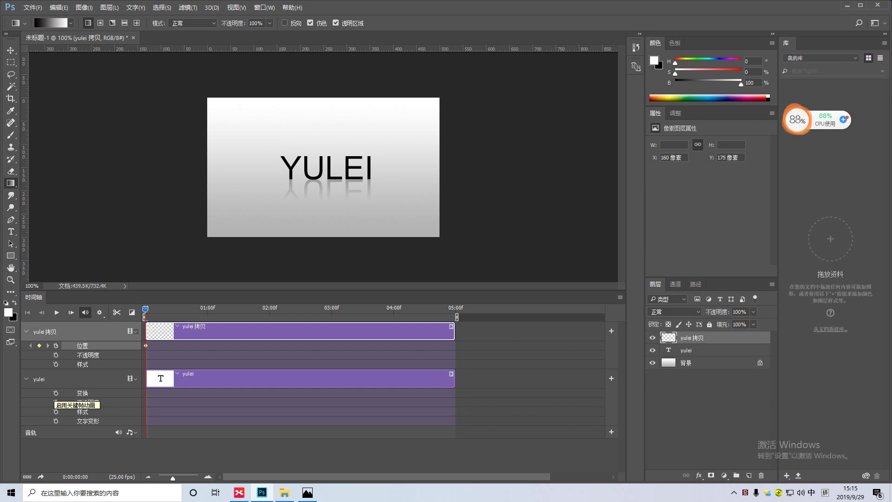
click(56, 393)
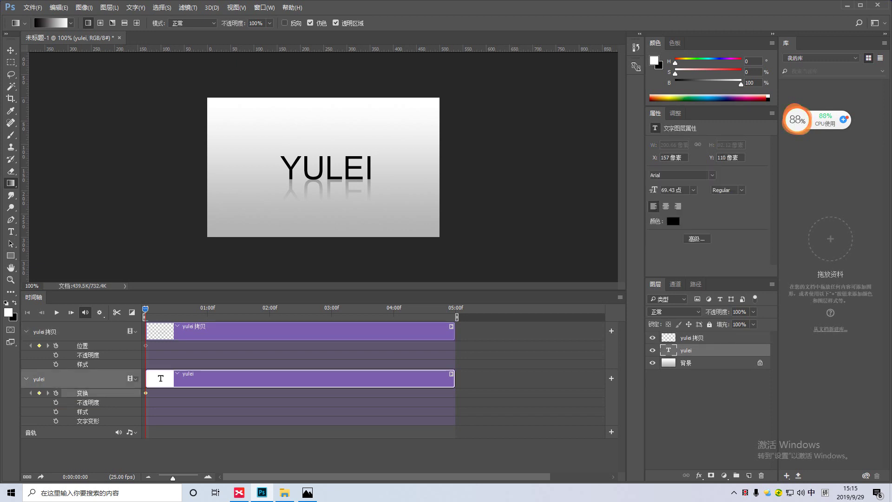
ctrl+click(693, 338)
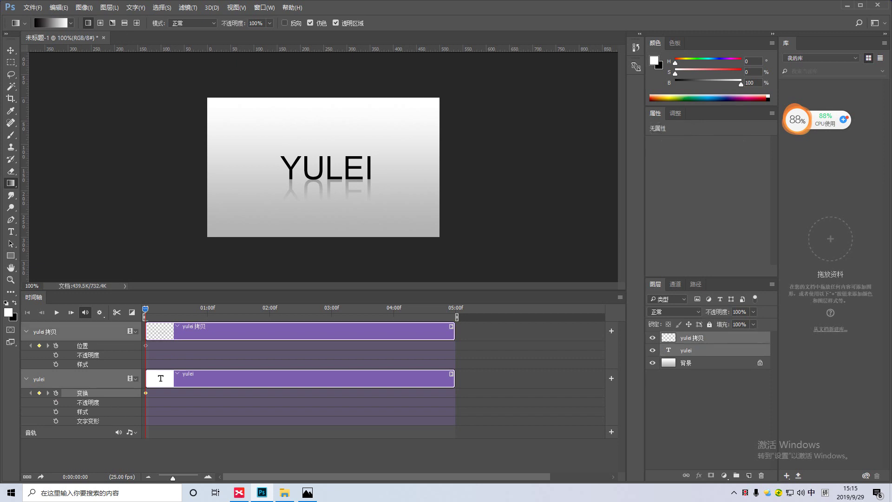
key(ctrl+e)
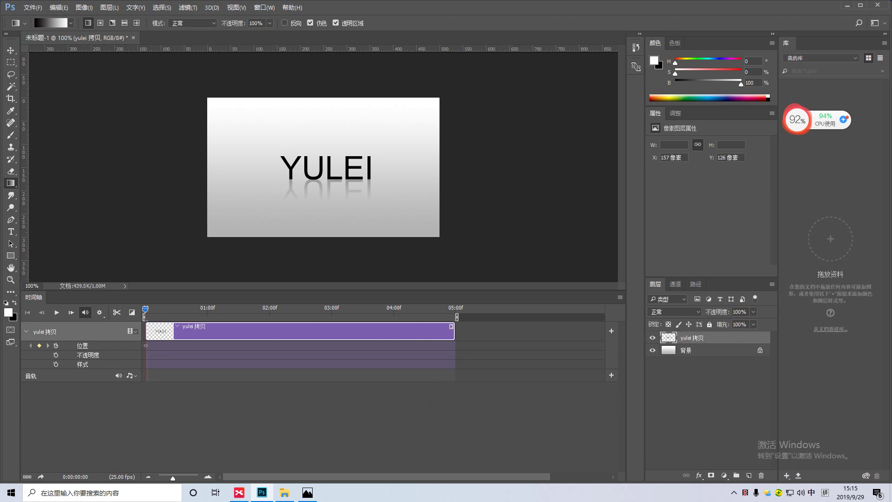
Move the merged YULEI layer off the canvas's right edge at the first frame, to X 502 pixels, using the Move tool
key(v)
key(shift)
key(v)
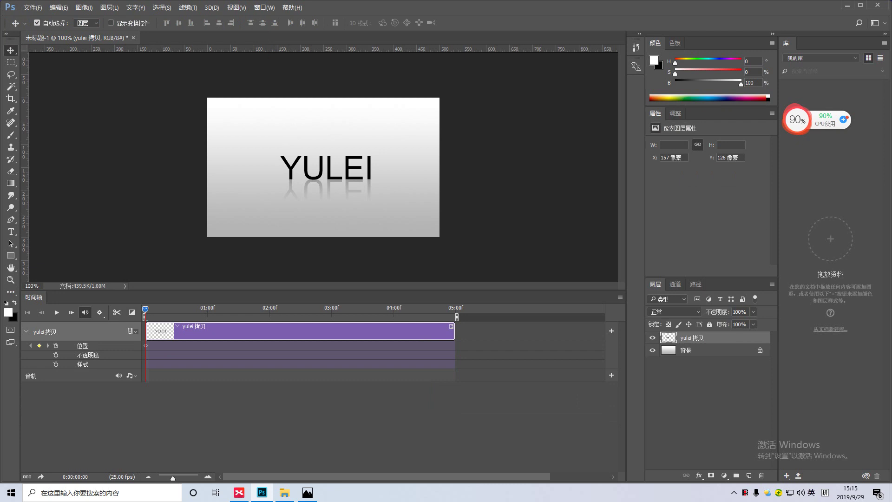
click(83, 345)
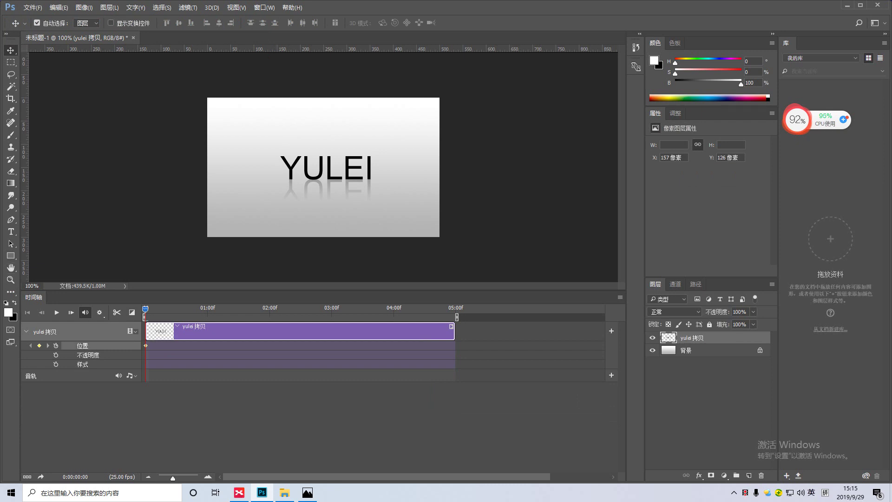
drag(374, 168, 487, 160)
mouse_move(370, 174)
mouse_down()
mouse_move(466, 174)
mouse_move(579, 153)
mouse_move(529, 160)
mouse_up()
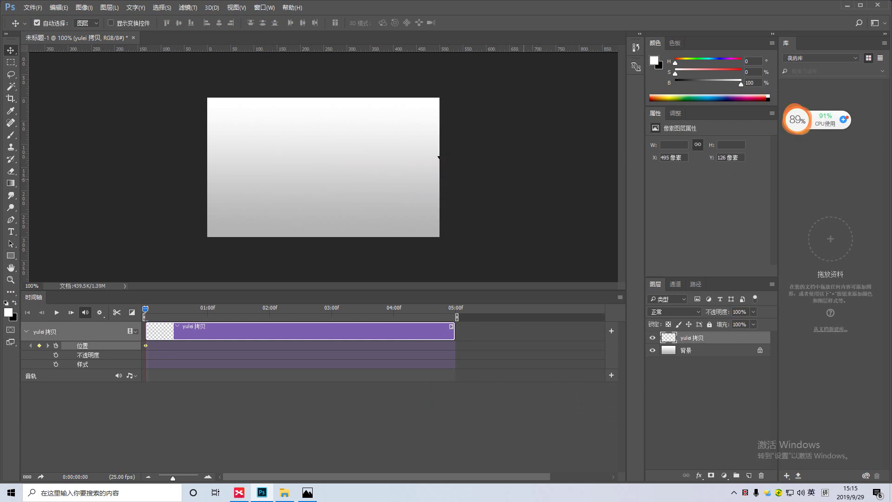
key(Right)
key(Right)
key(Right)
key(Right)
key(Right)
key(Right)
key(Right)
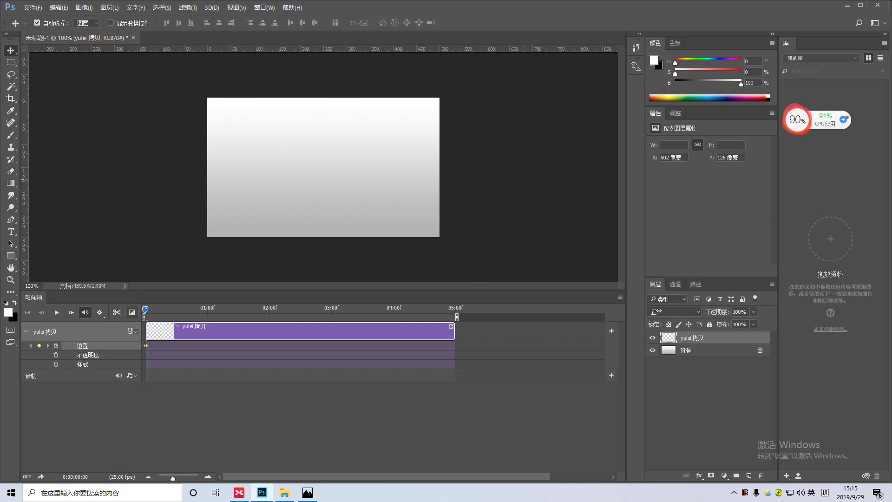
Go to the last frame, 0:00:04:24, and move the YULEI text past the canvas's left edge, to X -198 pixels
drag(146, 309, 455, 309)
drag(523, 180, 355, 182)
key(shift+Left)
key(shift+Left)
key(shift+Left)
key(shift+Left)
key(shift+Left)
key(shift+Left)
key(shift+Left)
key(shift+Left)
key(shift+Left)
key(shift+Left)
key(shift+Left)
key(shift+Left)
key(shift+Left)
key(shift+Left)
key(shift+Left)
key(shift+Left)
key(shift+Left)
key(shift+Left)
key(shift+Left)
key(shift+Left)
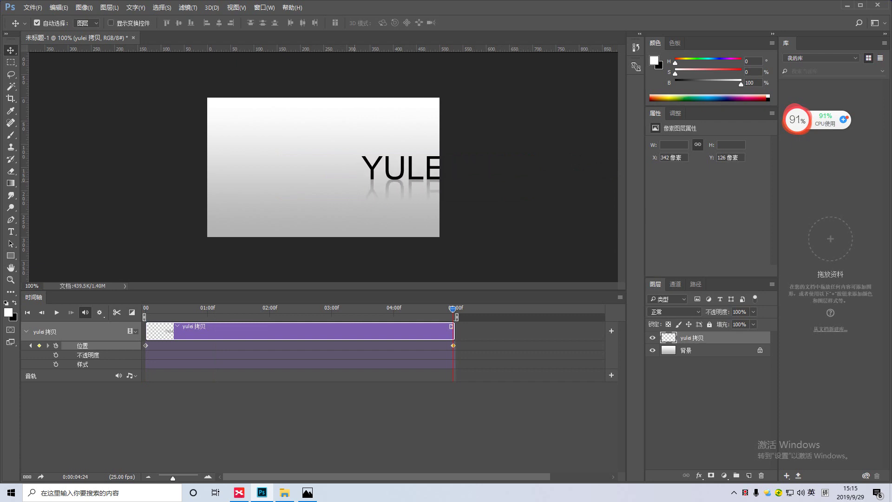
key(shift+Left)
key(shift+Left)
key(shift+Left)
key(shift+Left)
key(shift+Left)
key(shift+Left)
key(shift+Left)
key(shift+Left)
key(shift+Left)
key(shift+Left)
key(shift+Left)
key(shift+Left)
key(shift+Left)
key(shift+Left)
key(shift+Left)
key(shift+Left)
key(shift+Left)
key(shift+Left)
key(shift+Left)
key(shift+Left)
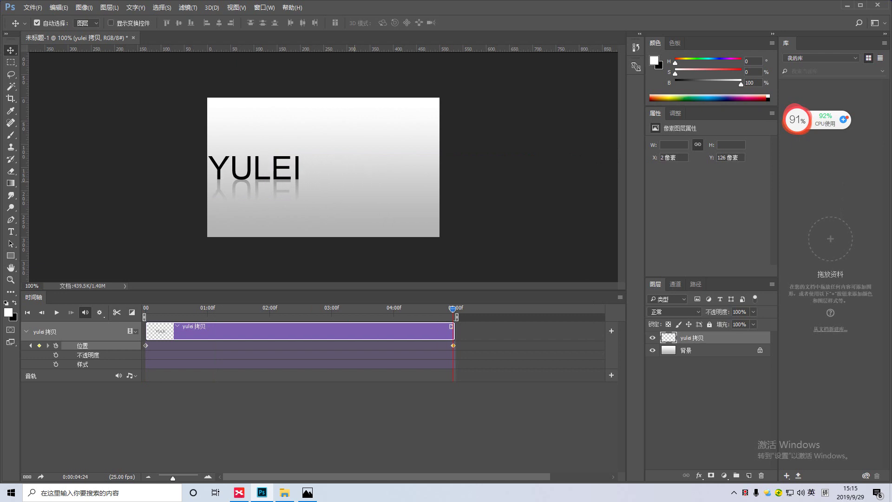
key(shift+Left)
key(shift+Left)
key(shift+Left)
key(shift+Left)
key(shift+Left)
key(shift+Left)
key(shift+Left)
key(shift+Left)
key(shift+Left)
key(shift+Left)
key(shift+Left)
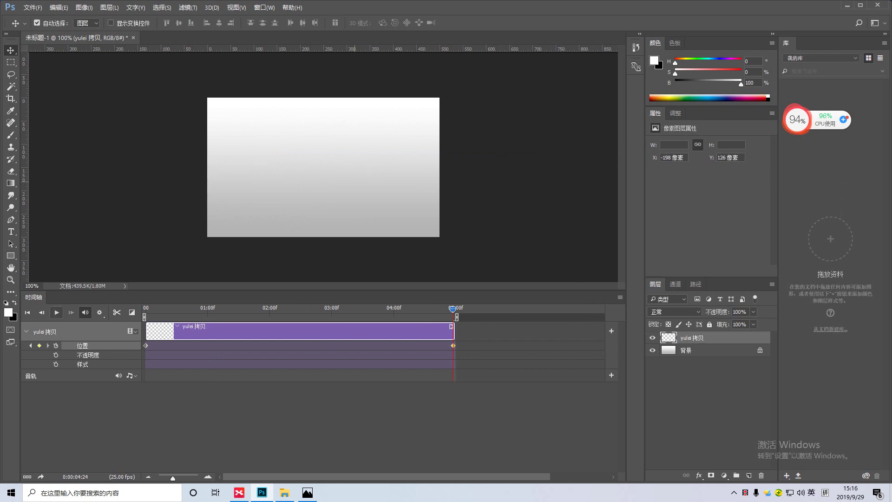
Play the sliding text animation through to check it, and reduce the timeline area's height
click(57, 313)
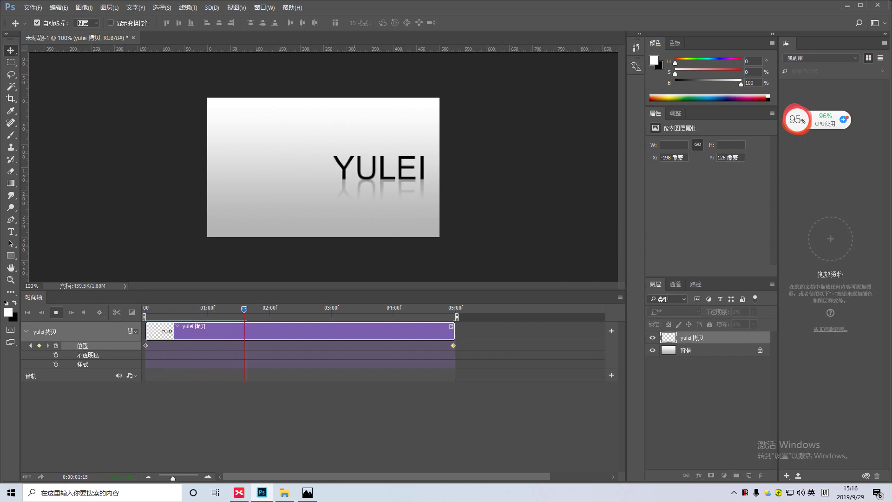
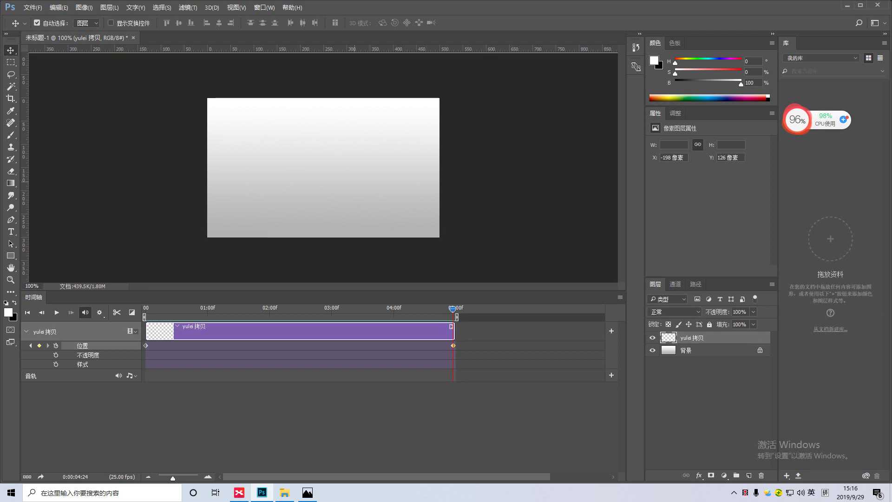
drag(316, 290, 316, 364)
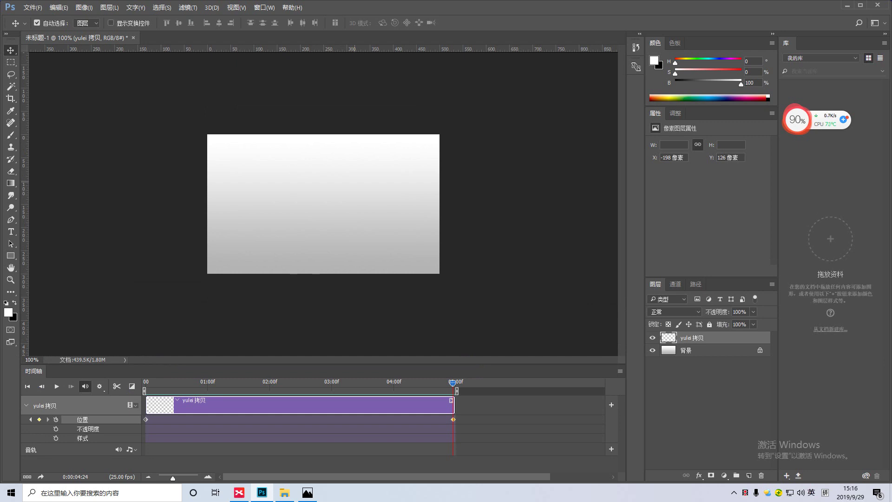
Switch to the XMind map and add a subtopic "1、创建文本" under 时间轴, followed by a second blank subtopic
click(240, 493)
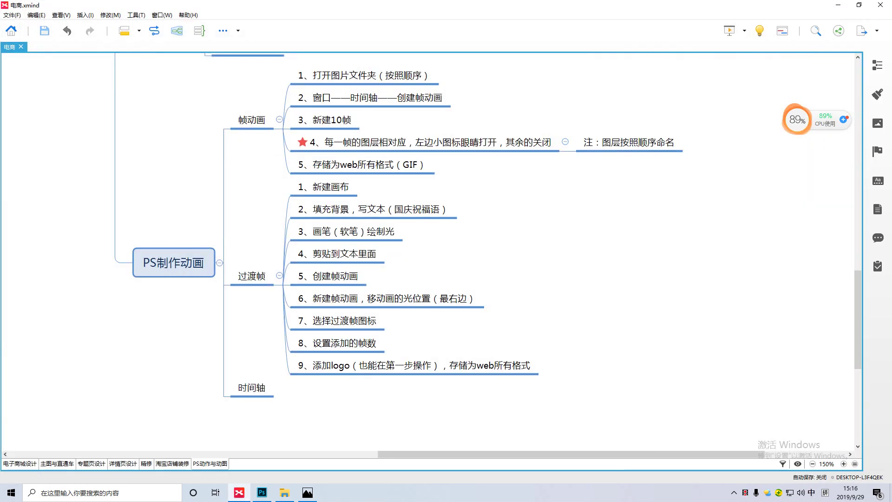
click(252, 387)
key(Tab)
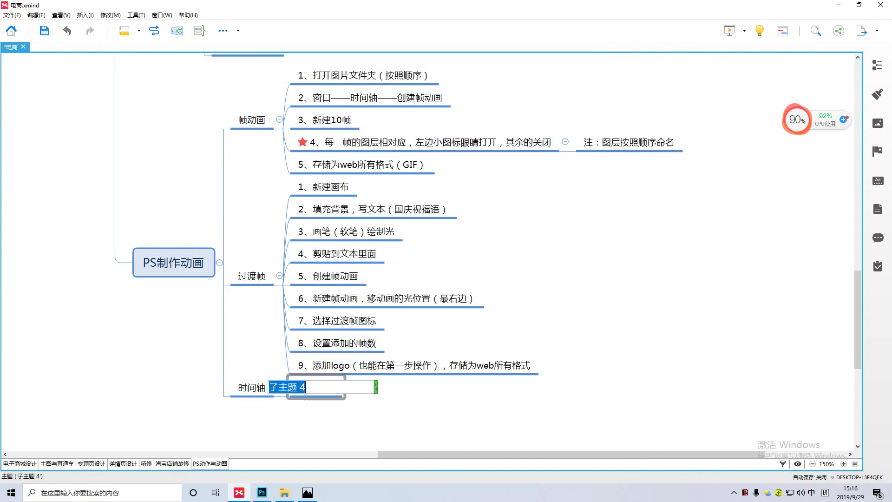
text(1/)
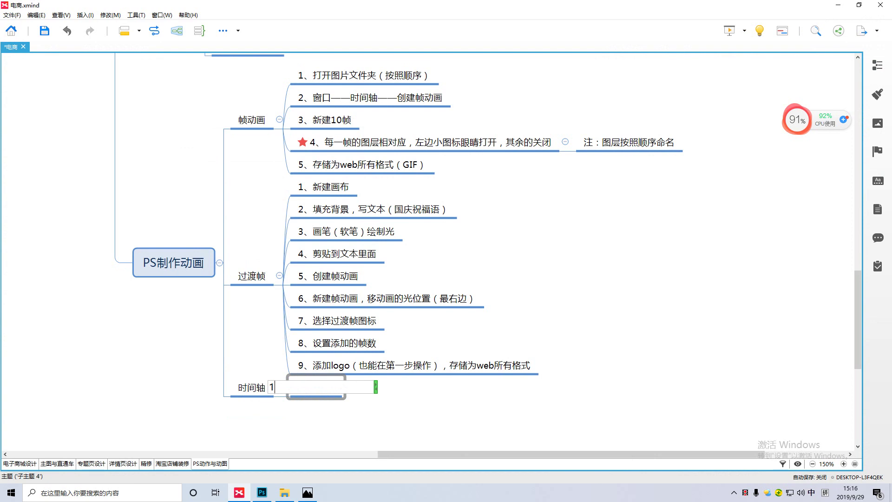
key(shift)
key(BackSpace)
key(shift)
text(、chuanjian)
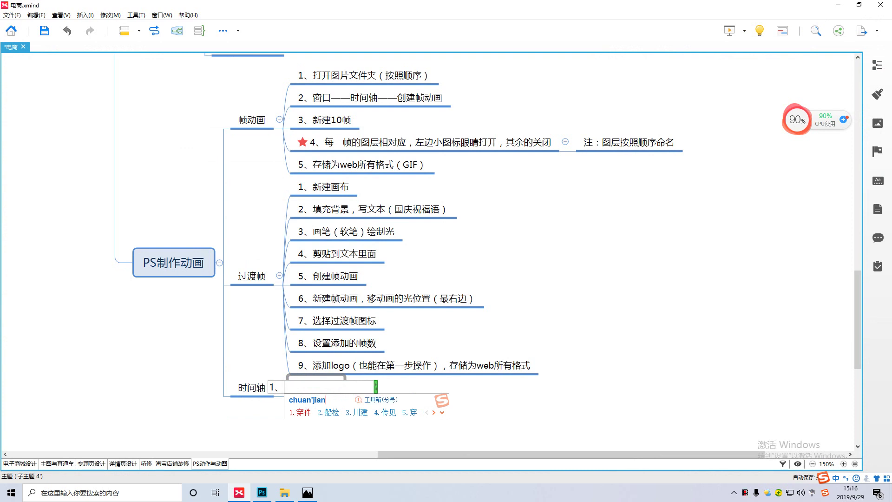
key(Left)
key(Left)
key(Left)
key(Left)
key(Left)
key(Left)
key(Left)
key(Left)
key(Left)
key(Left)
key(Left)
key(Left)
key(Left)
key(Left)
key(Left)
key(Left)
key(Left)
key(Left)
key(Right)
key(Right)
text(g)
key(space)
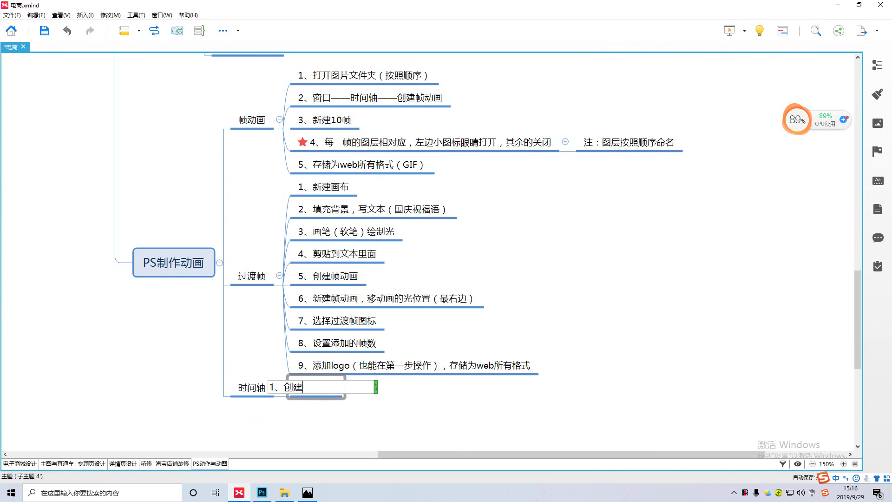
text(wenben)
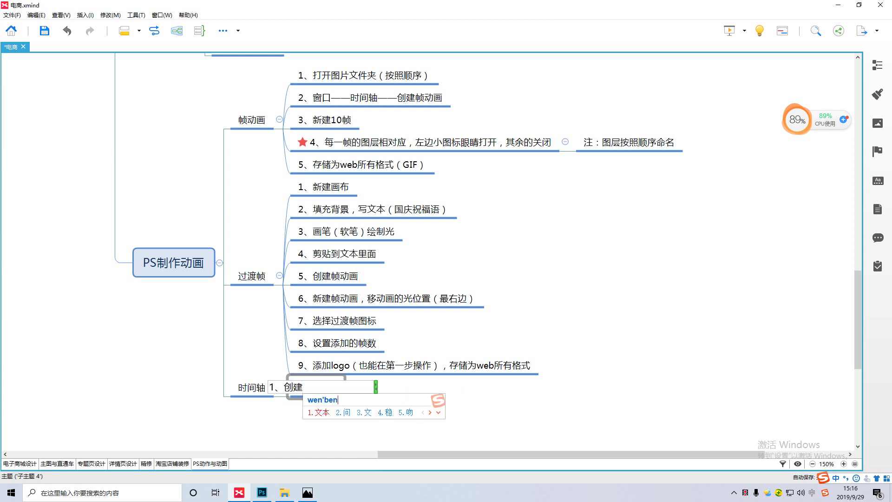
key(space)
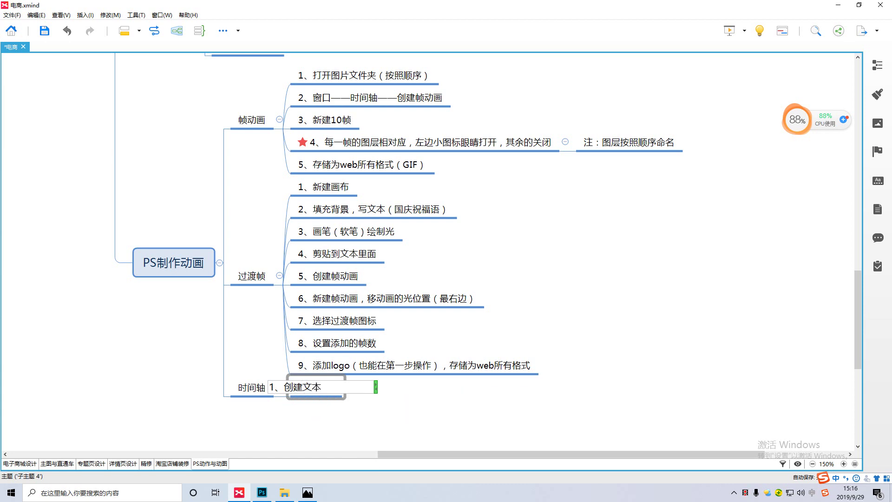
key(Return)
key(Return)
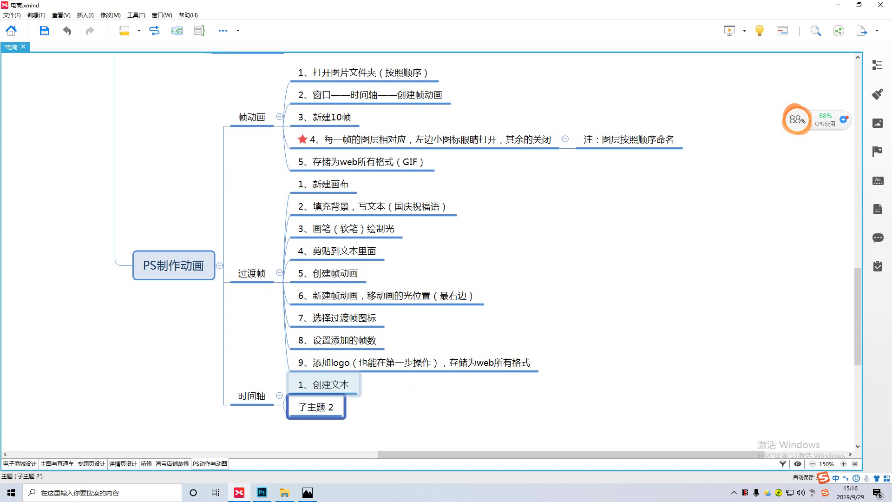
Rewrite the first subtopic under 时间轴 as "1、新建画布，填充渐变"
key(Up)
key(F2)
text(,)
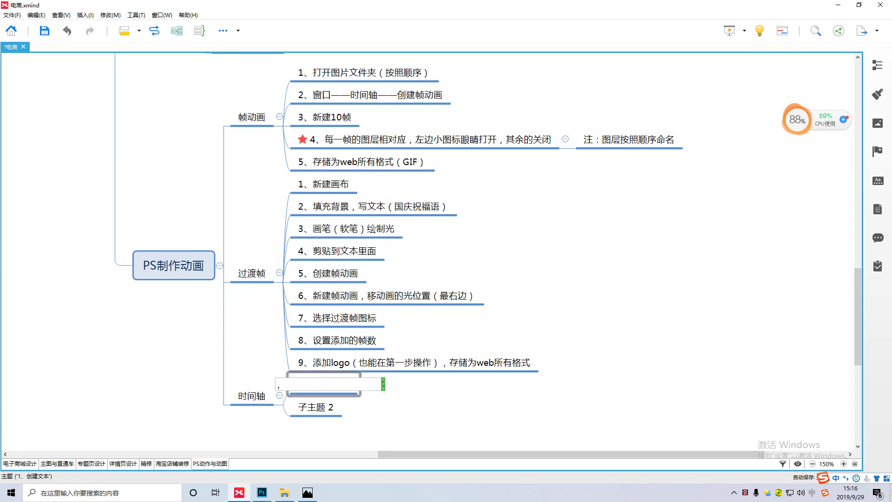
key(Return)
key(F2)
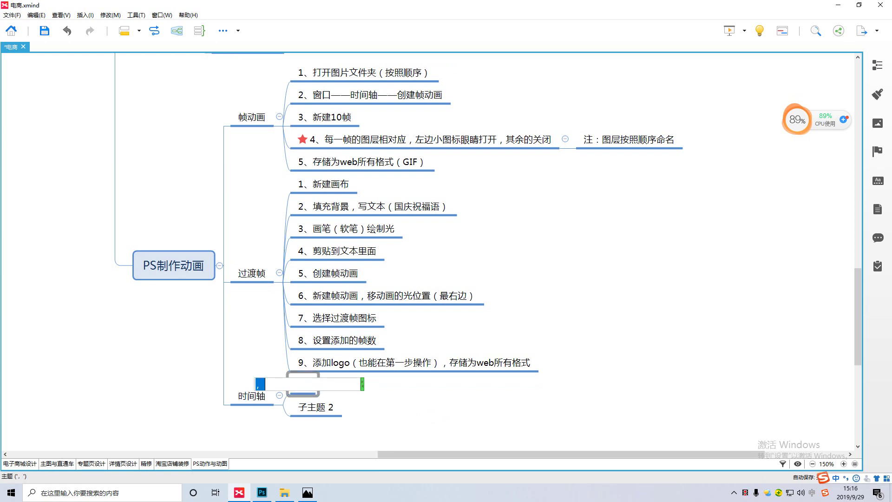
text(1、体、)
key(BackSpace)
key(BackSpace)
text(xinjian)
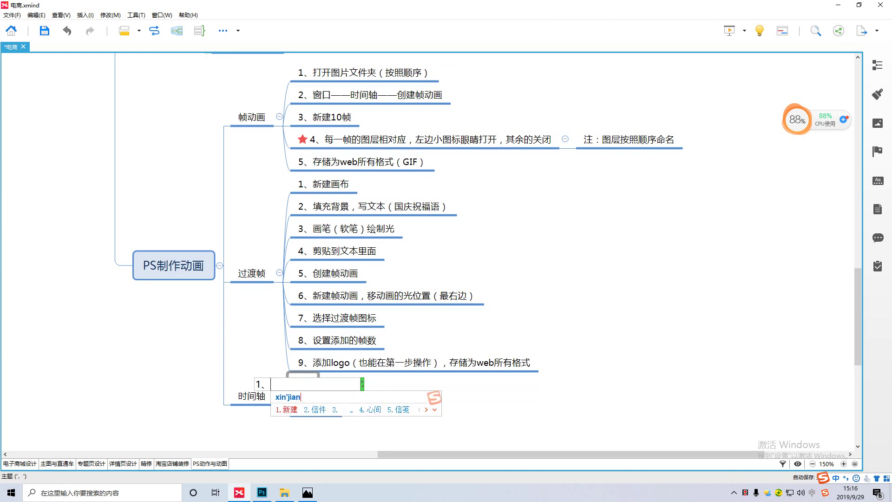
text(huabu)
key(space)
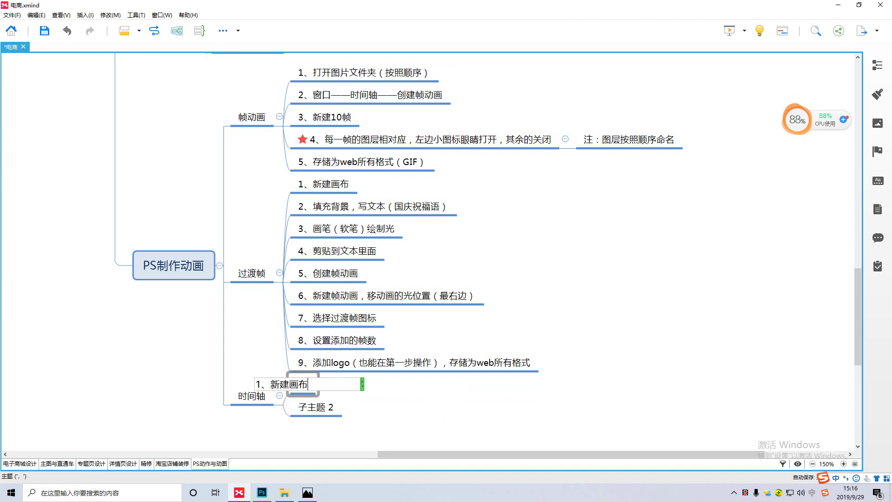
text(，tianchong)
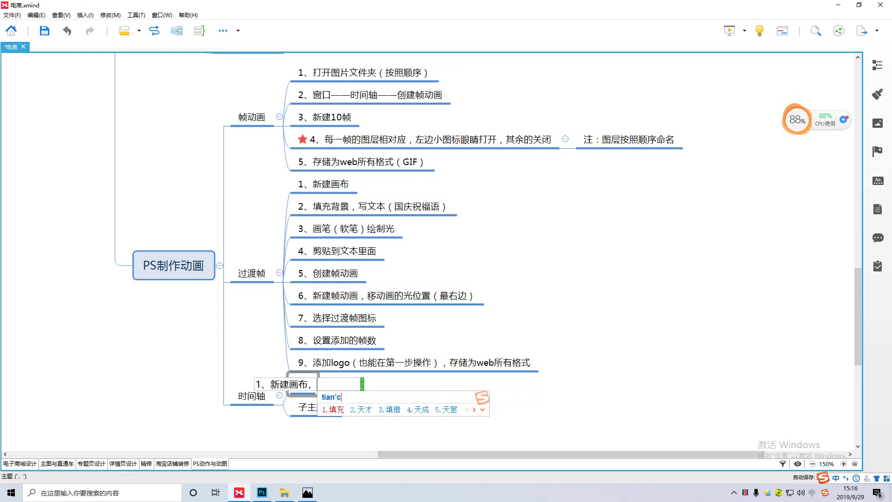
key(space)
text(jiab)
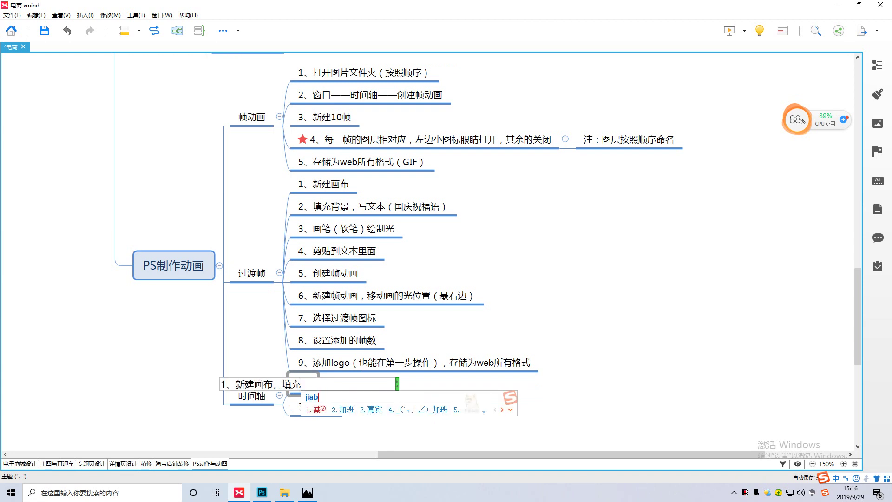
key(BackSpace)
text(nbian)
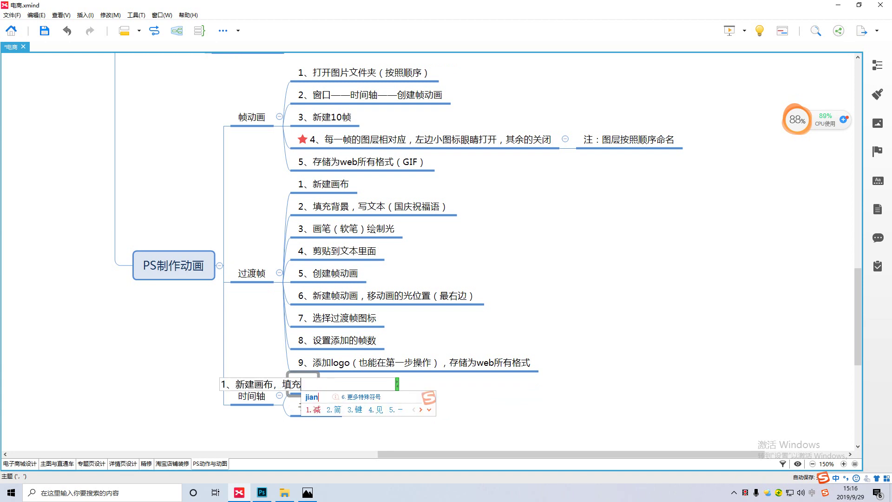
key(space)
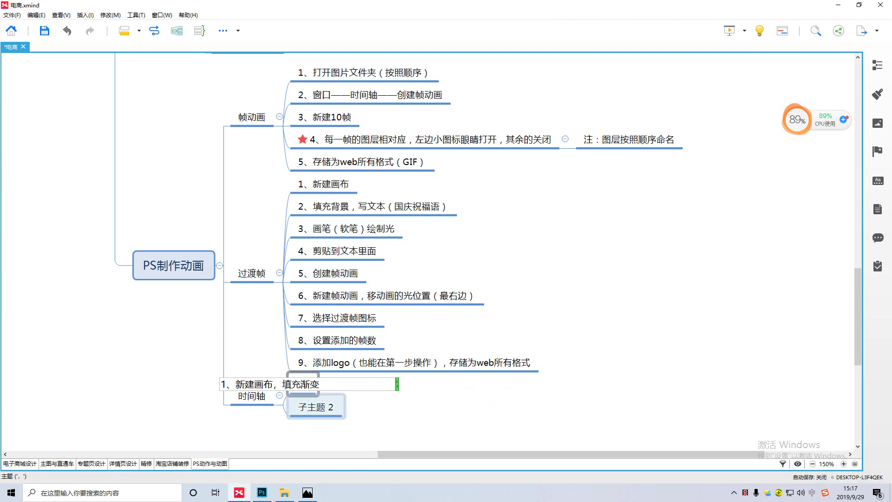
Rename the second subtopic under 时间轴 as "2、文本"
double_click(316, 407)
text(2、)
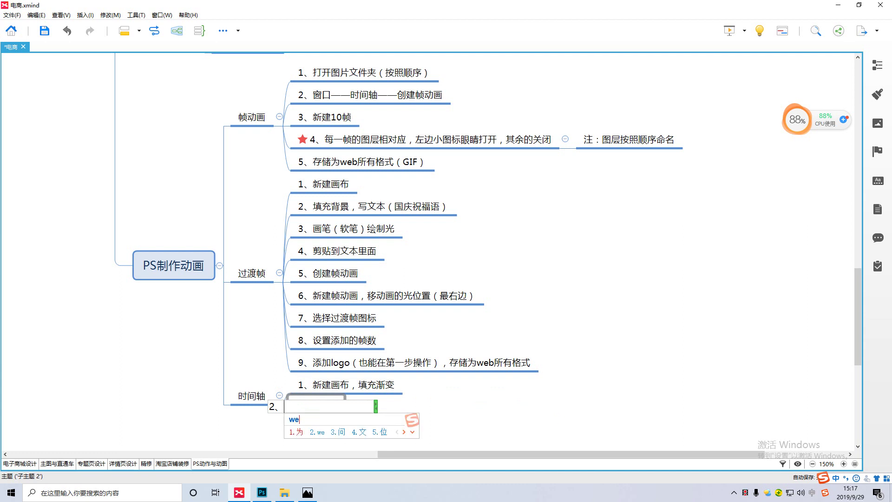
text(文本)
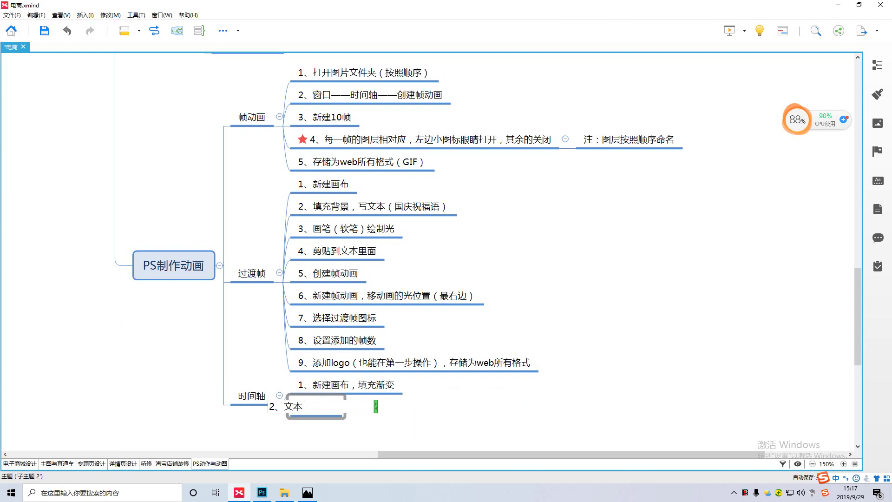
key(Return)
Add a third subtopic under 时间轴 reading "3、拷贝文本图层"
key(Return)
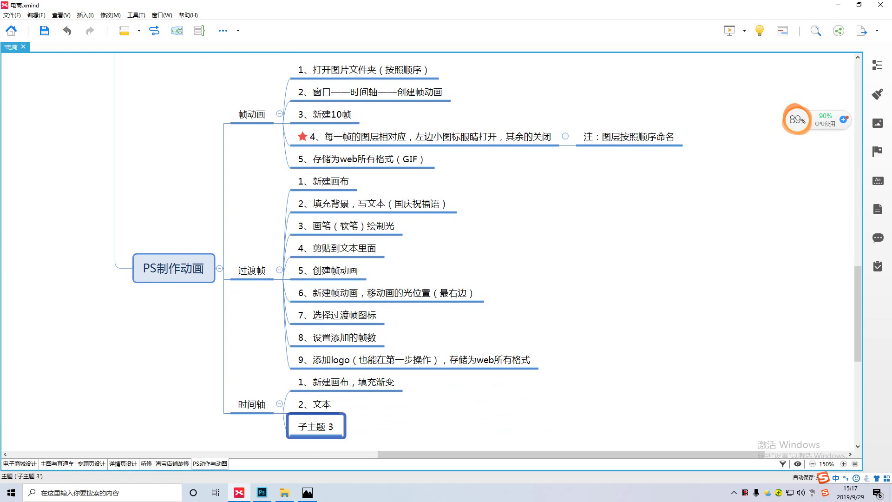
key(F2)
text(3、)
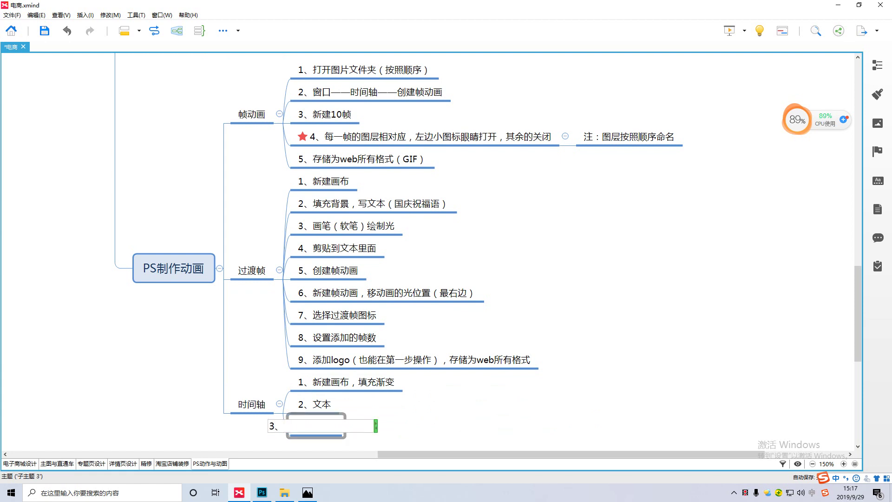
text(靠背)
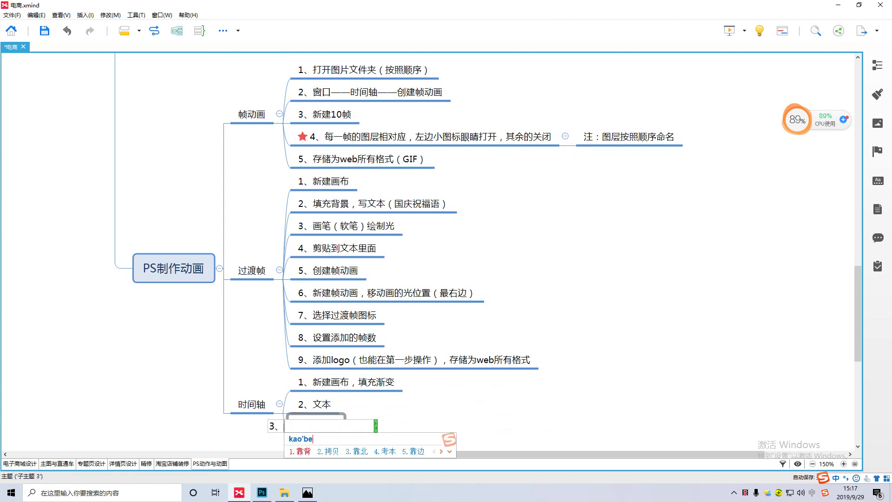
key(BackSpace)
key(BackSpace)
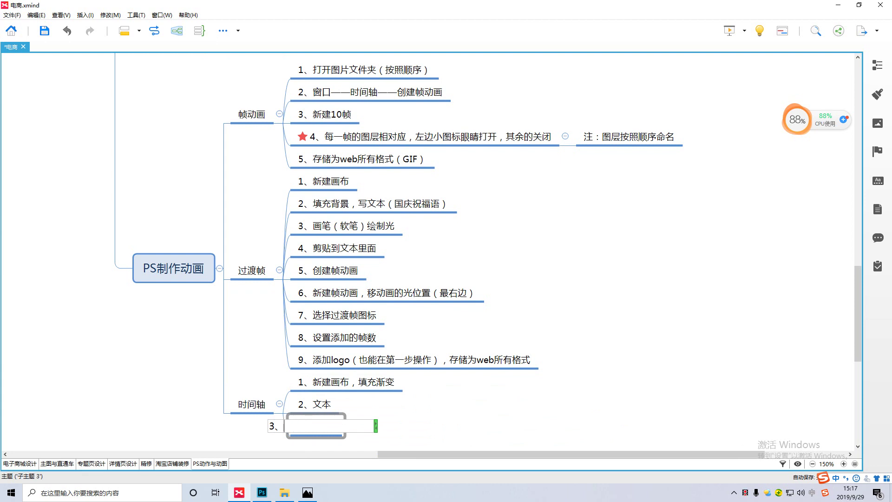
text(kaob拷贝)
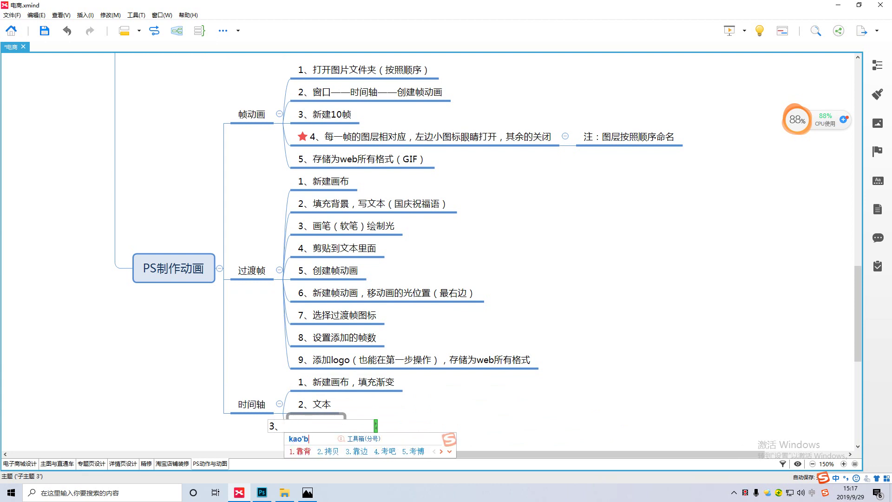
text(wenbentuc)
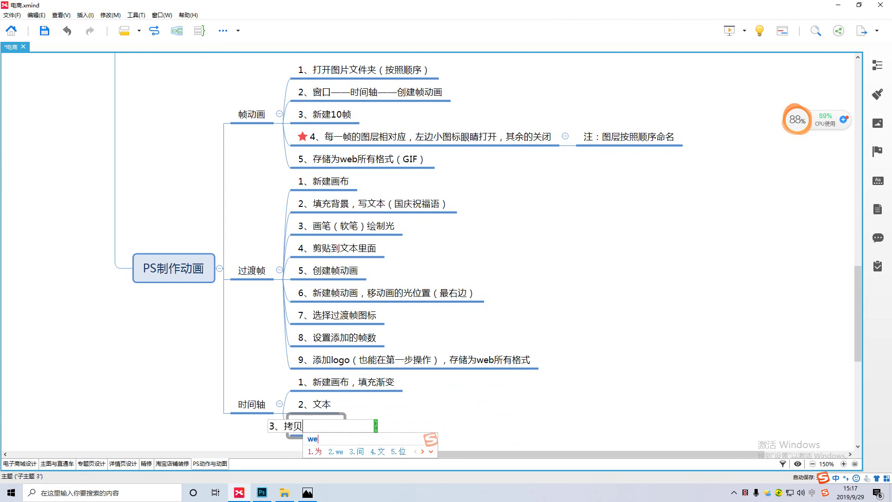
text(文本图层)
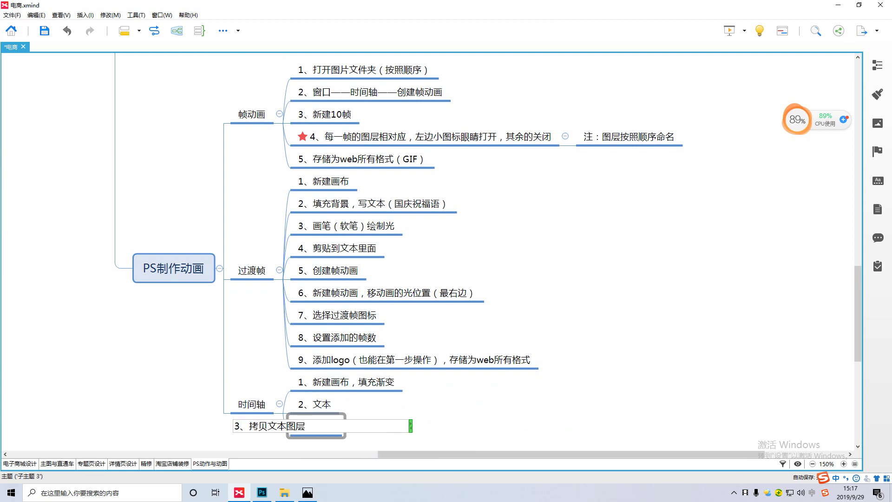
key(Return)
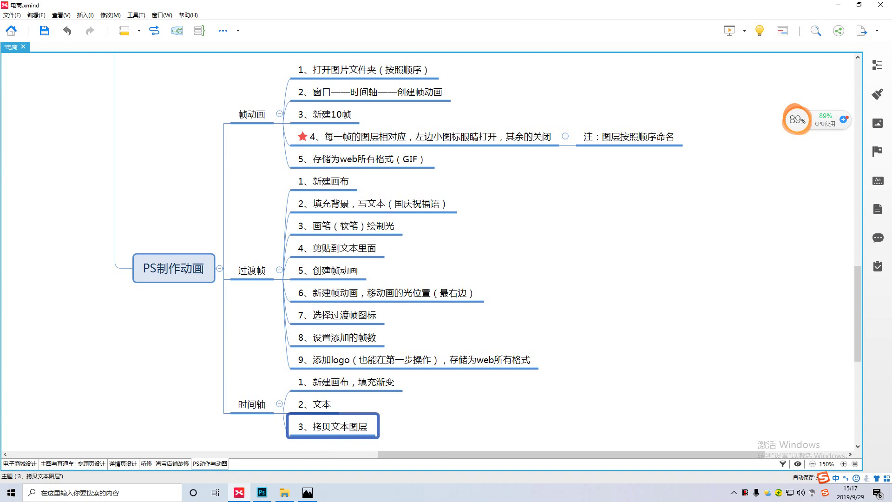
Extend the third subtopic under 时间轴 with "，垂直翻转" after 拷贝文本图层
key(F2)
text(，)
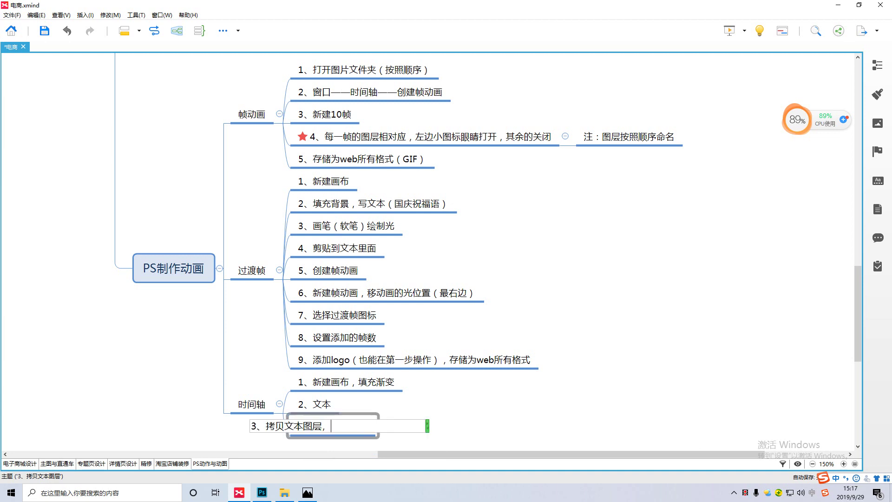
text(chunz)
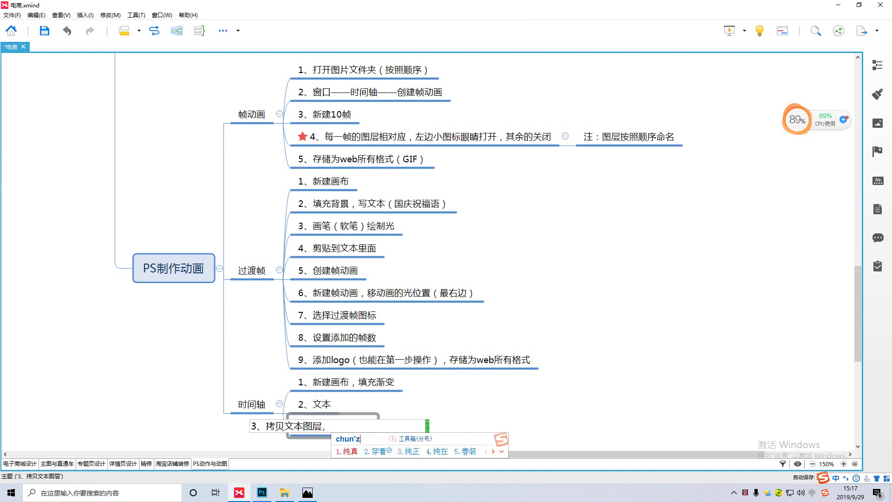
key(BackSpace)
key(BackSpace)
text(iz)
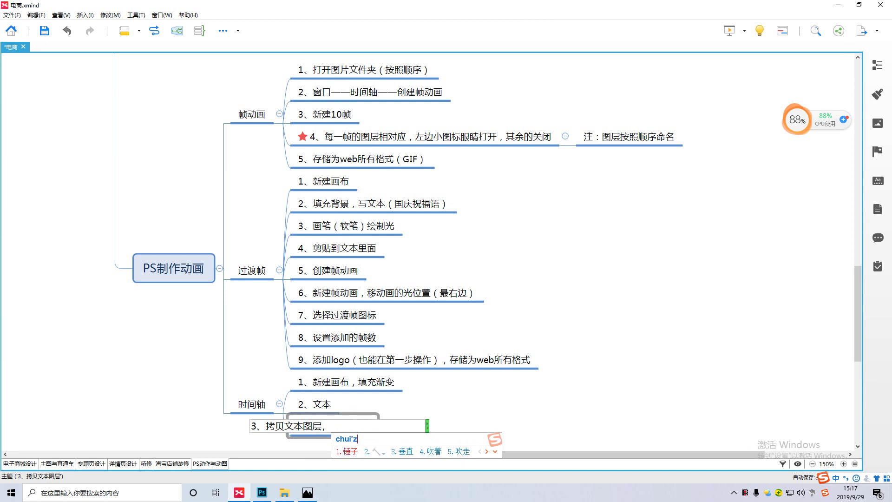
text(3fanz)
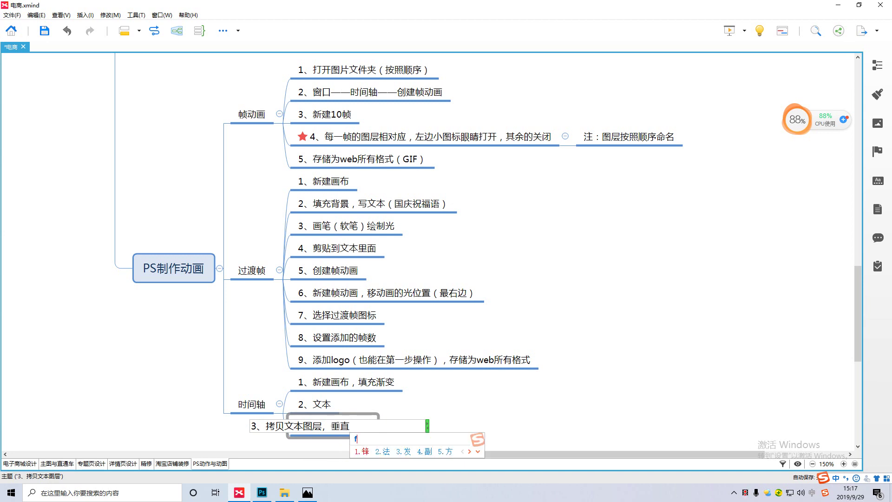
key(space)
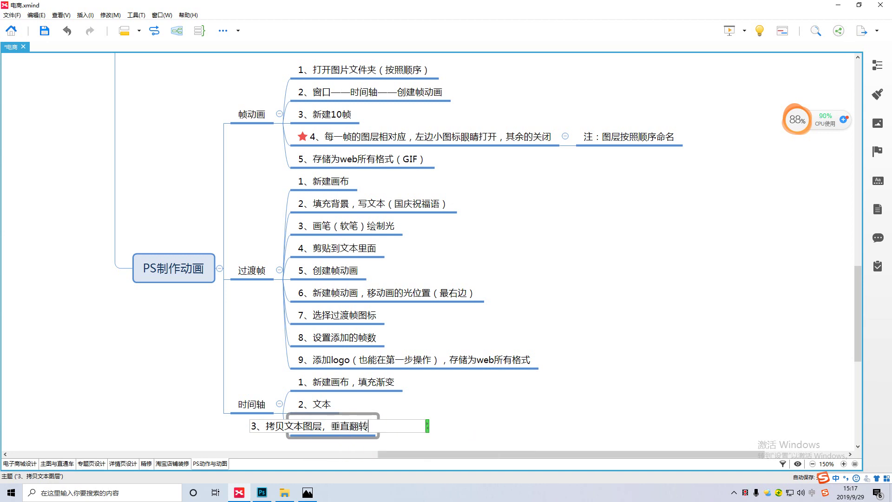
key(Return)
Append "，图层蒙版制作投影" to the end of the third subtopic under 时间轴
scroll(430, 251, down, 1)
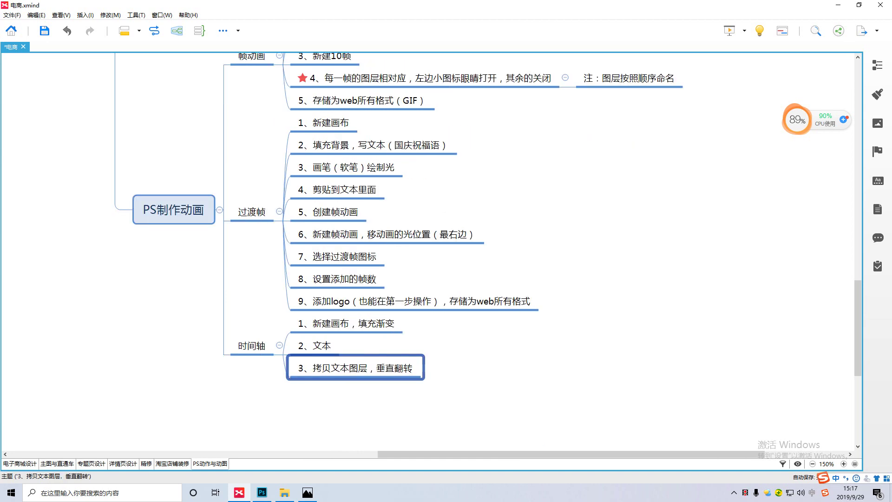
key(F2)
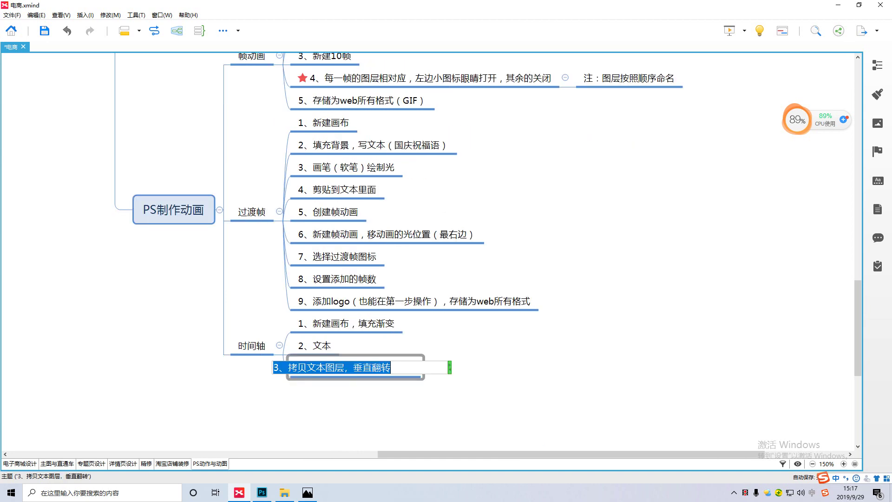
key(End)
text(，)
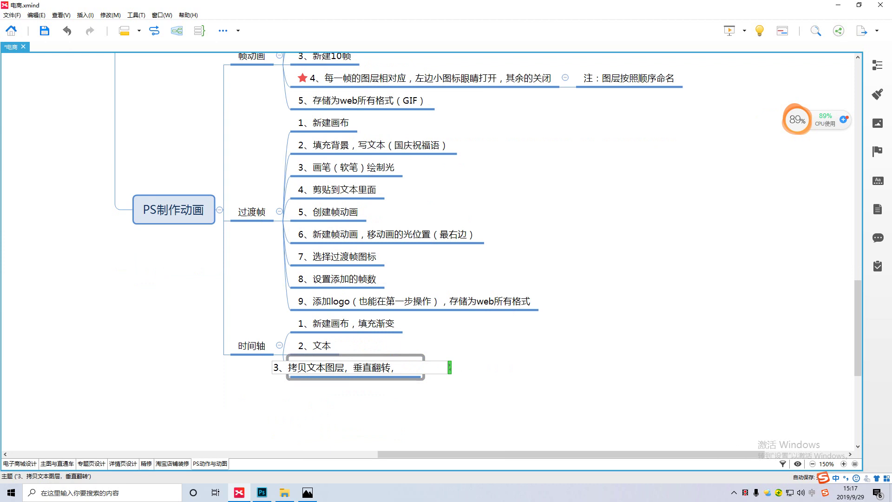
text(图)
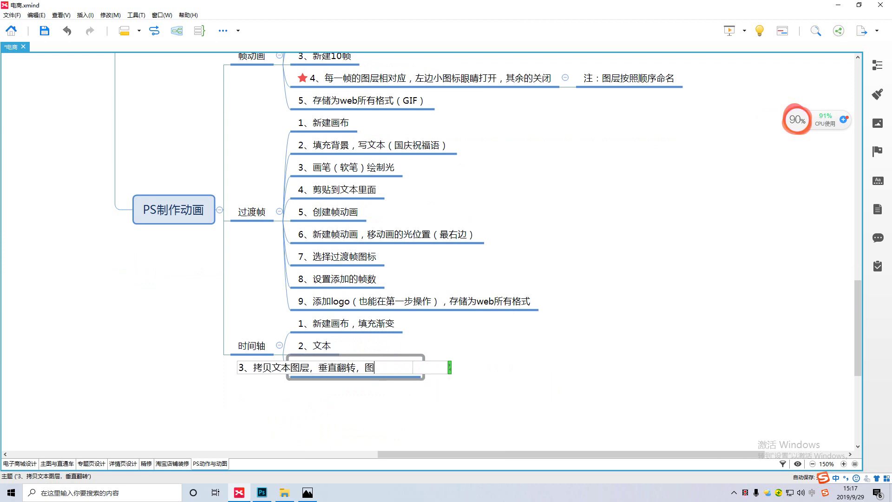
text(层蒙版)
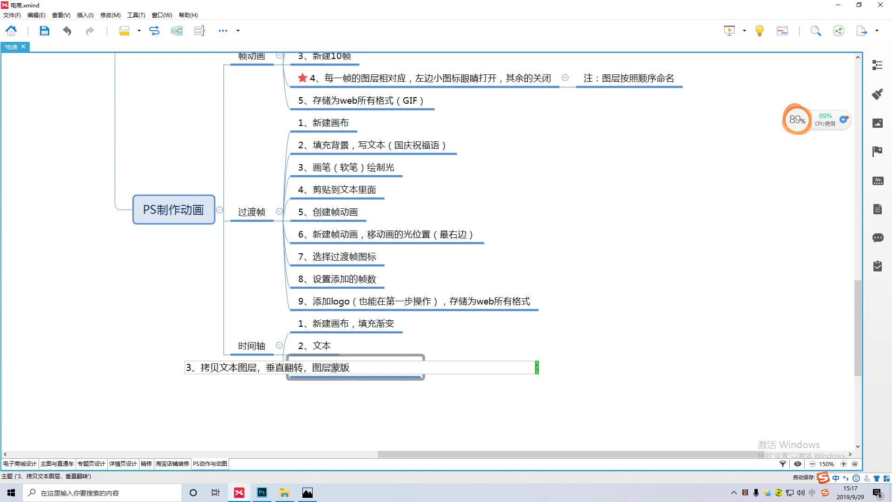
text(制作投影)
key(Return)
Add a fourth subtopic under 时间轴 reading "4、将拷贝文本栅格化并应用蒙版"
key(Return)
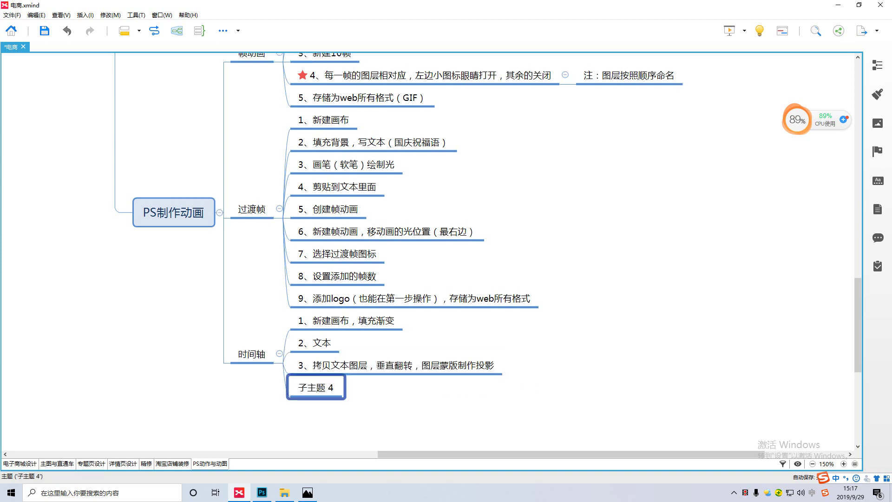
text(4、)
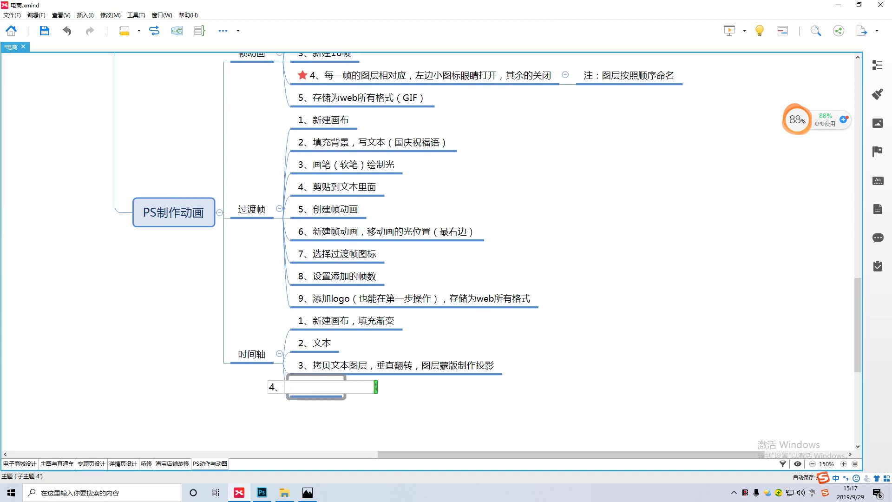
text(jiangkao)
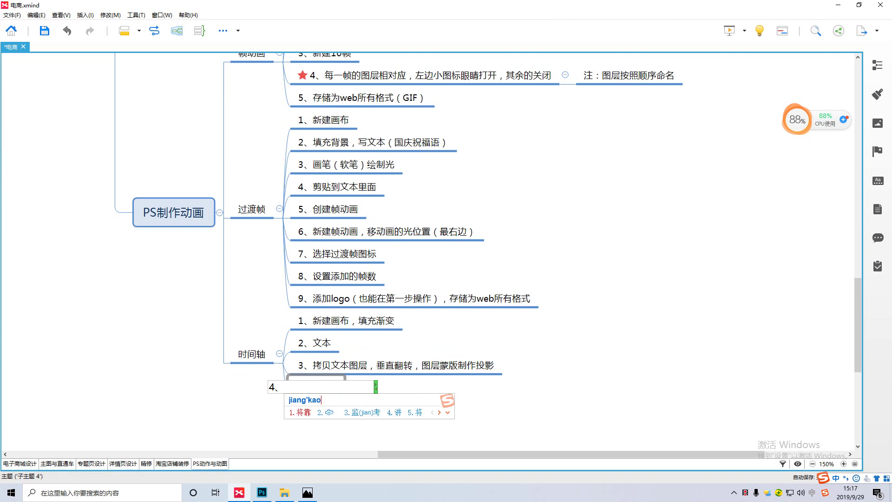
text(bei)
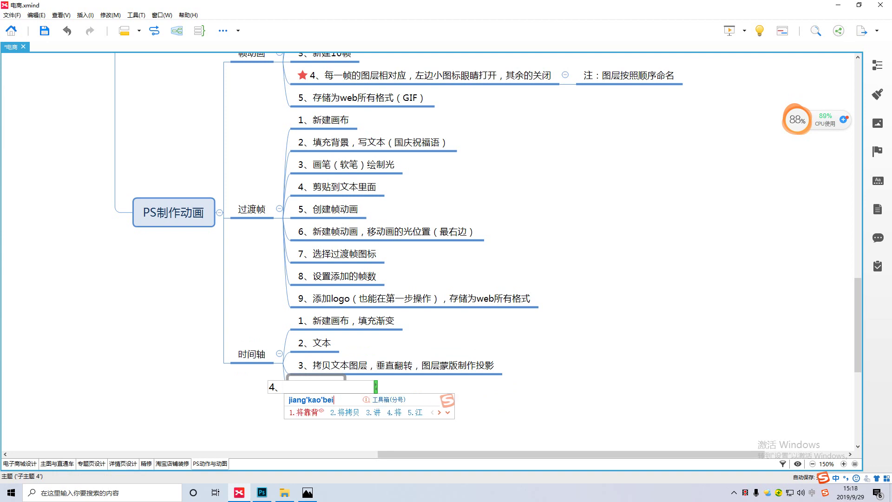
text(2wenben)
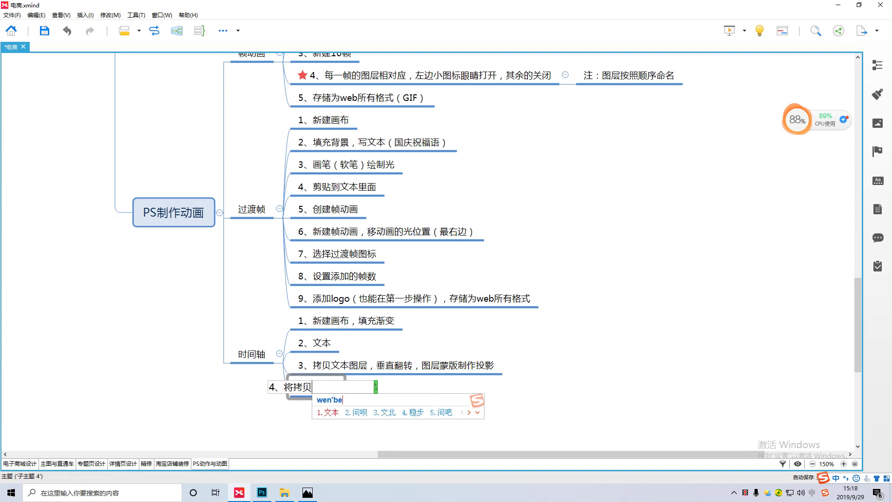
key(space)
text(shangehu)
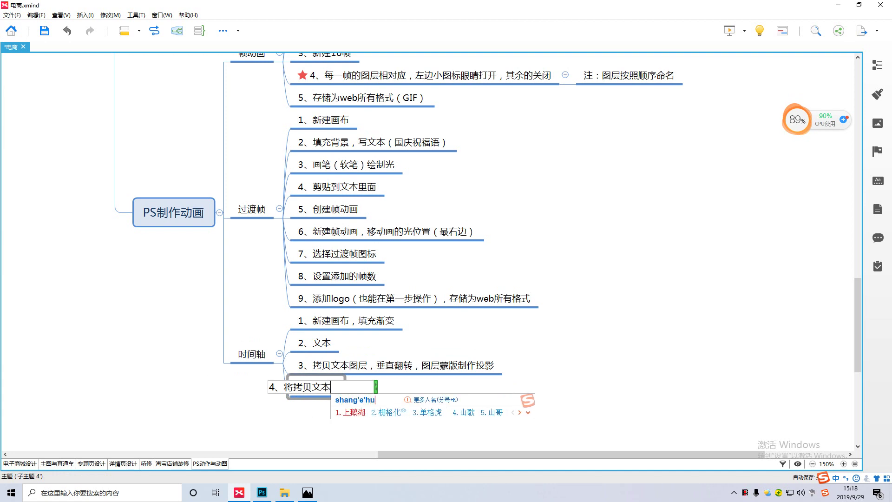
text(2bing)
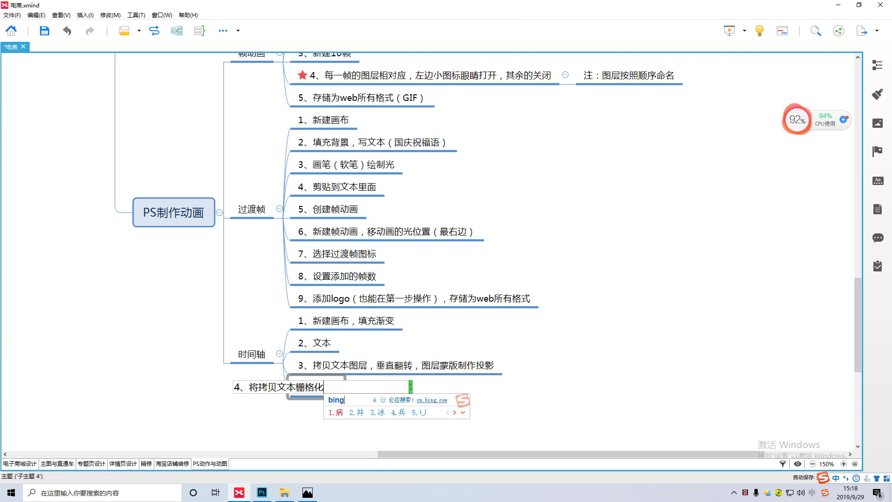
text(yingyo)
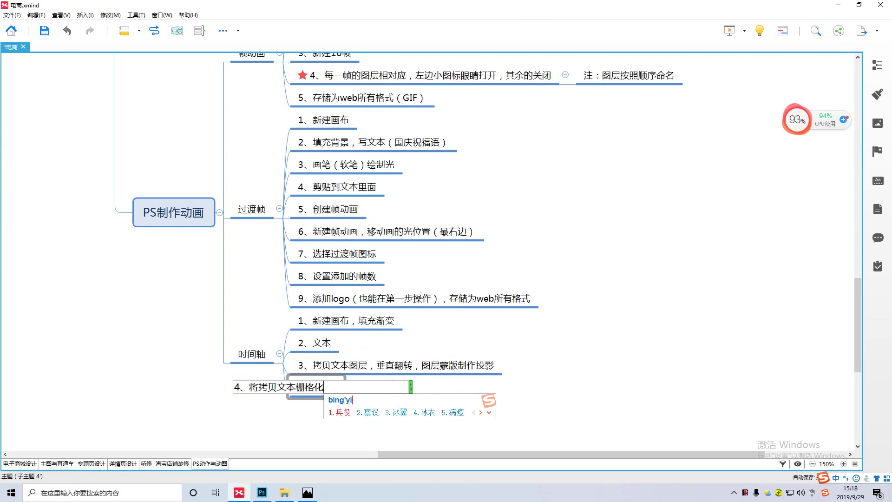
text(ng)
key(space)
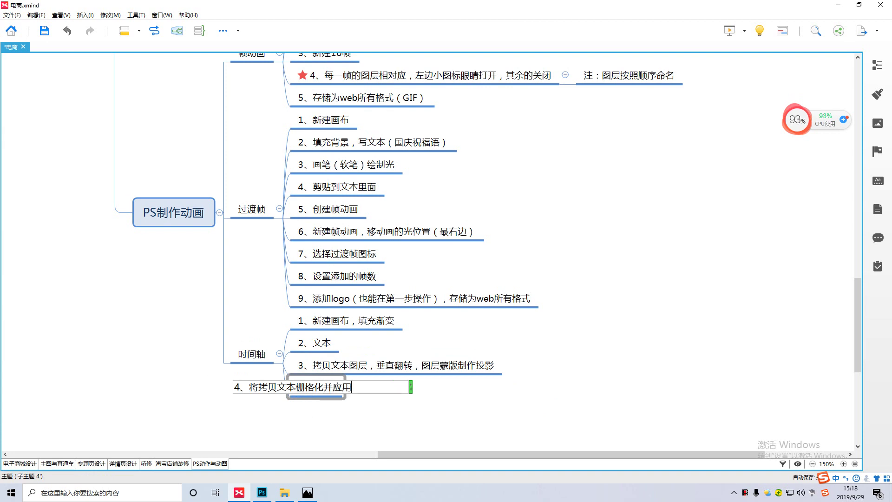
text(mengban)
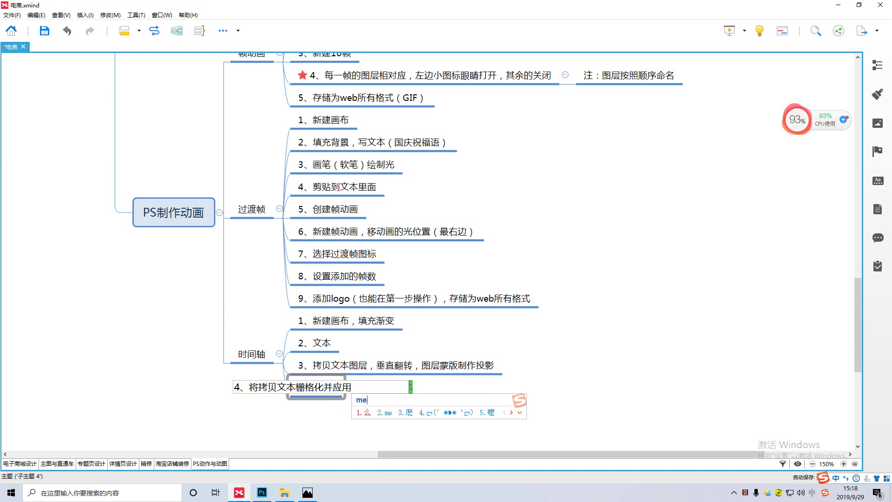
key(space)
key(Return)
Add a fifth subtopic "5、合并2个文本层" under 时间轴, followed by a blank sixth subtopic opened for editing
key(Return)
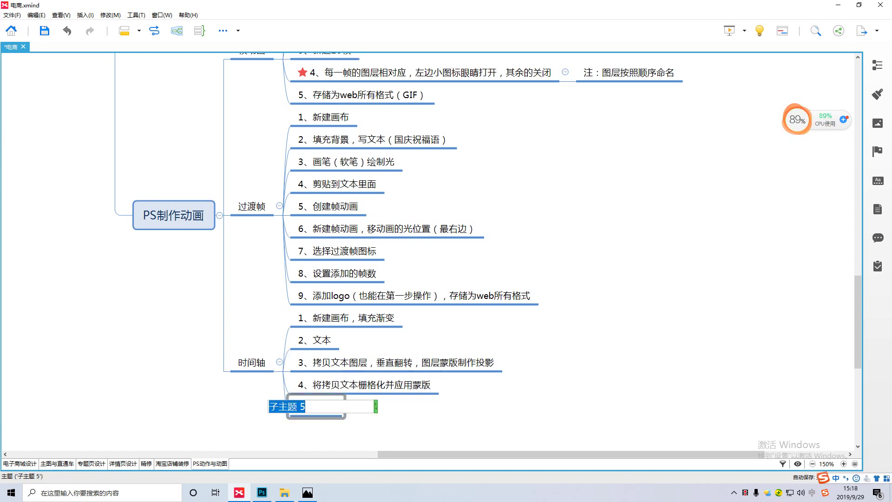
text(5、)
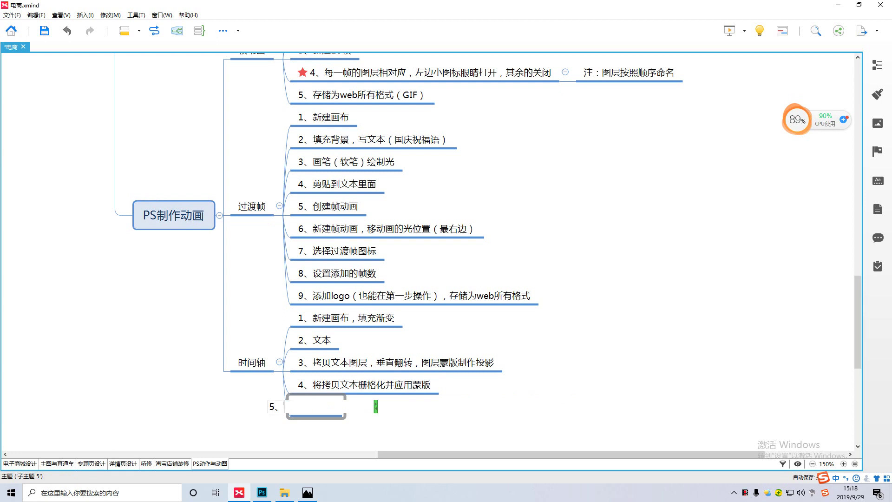
text(hebing)
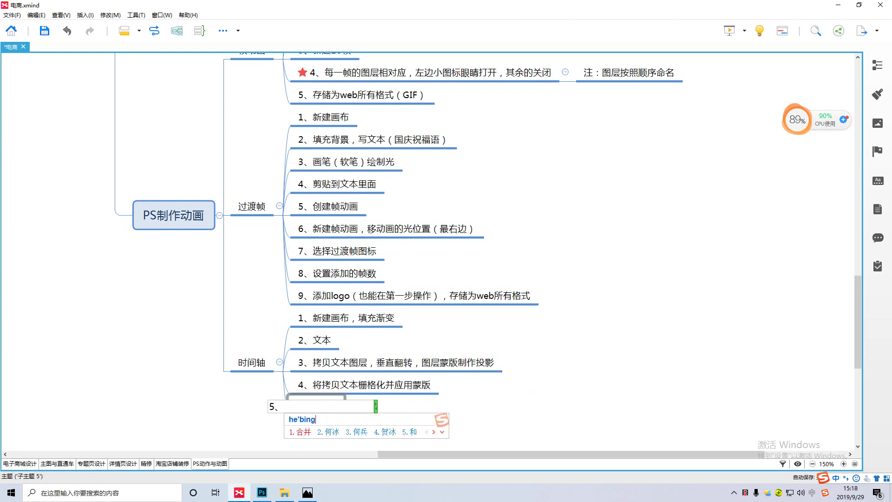
key(space)
text(2ge)
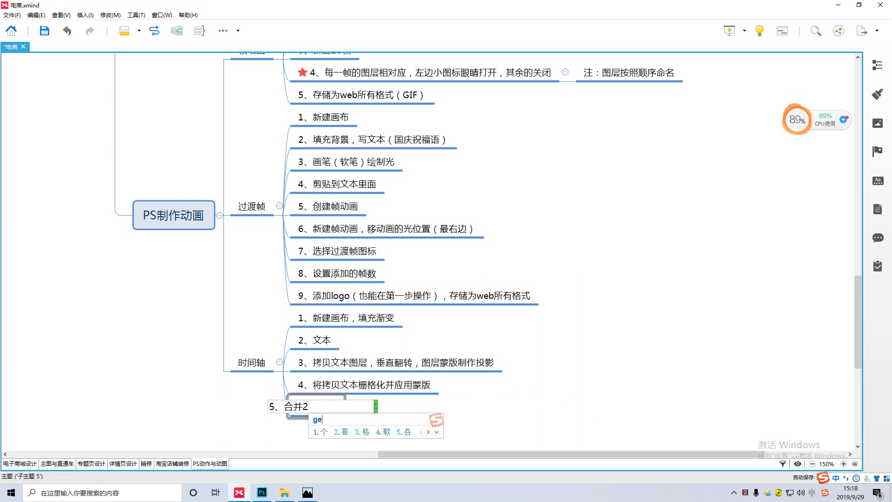
key(space)
text(wenbence)
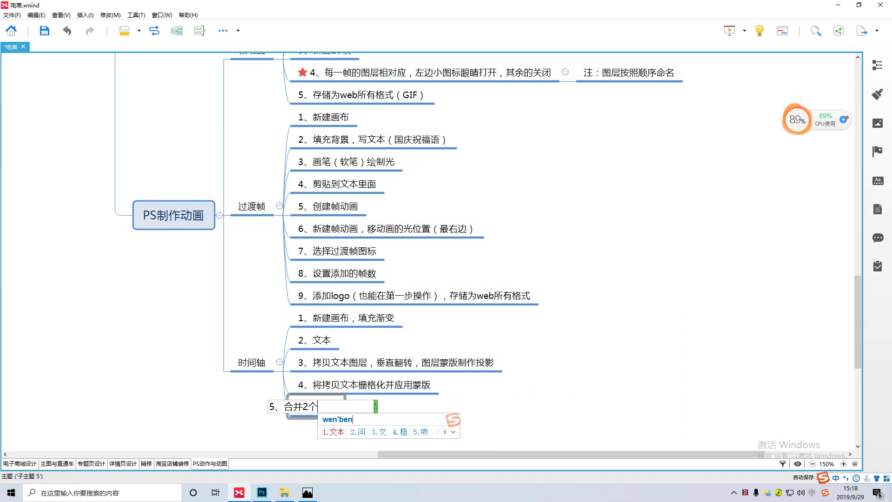
text(ng)
key(space)
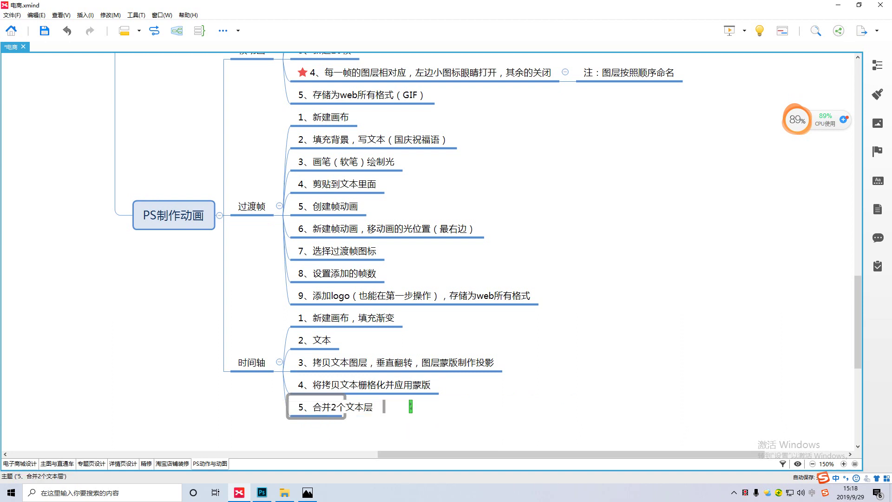
key(Return)
key(Return)
key(F2)
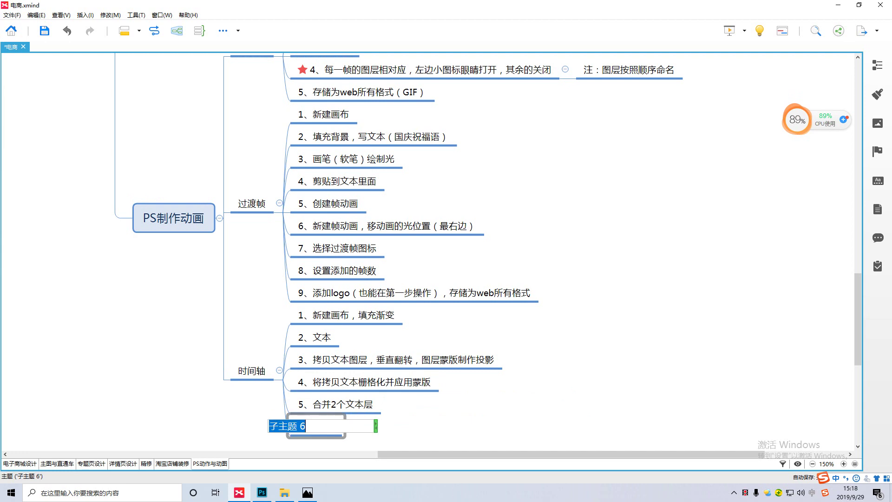
Name the sixth subtopic under 时间轴 "6、创建视频时间轴"
text(6、chuangjian)
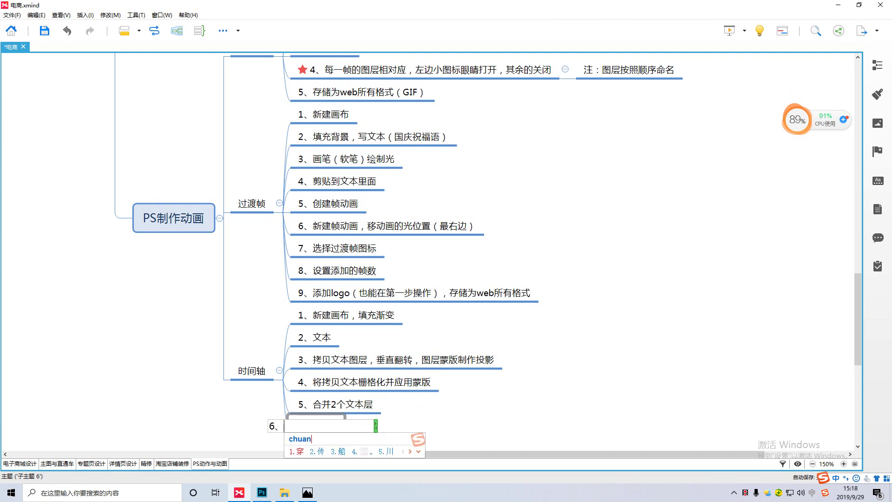
key(space)
text(shipin)
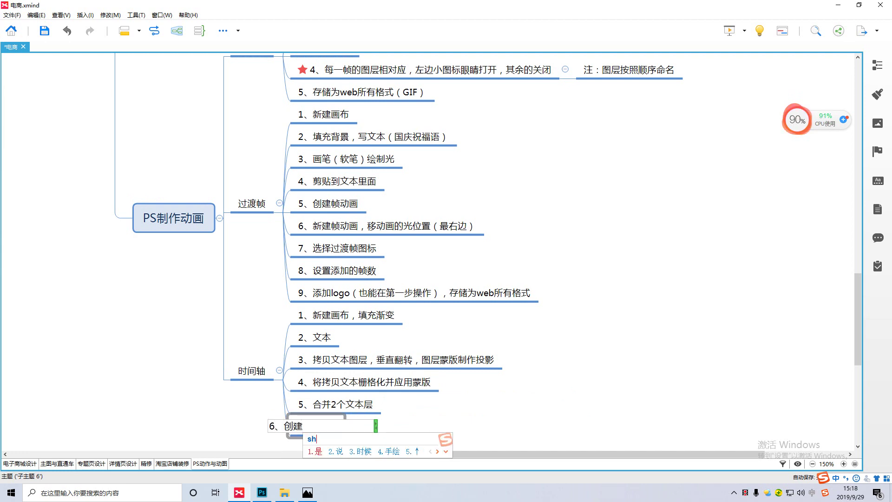
key(space)
text(shijianz)
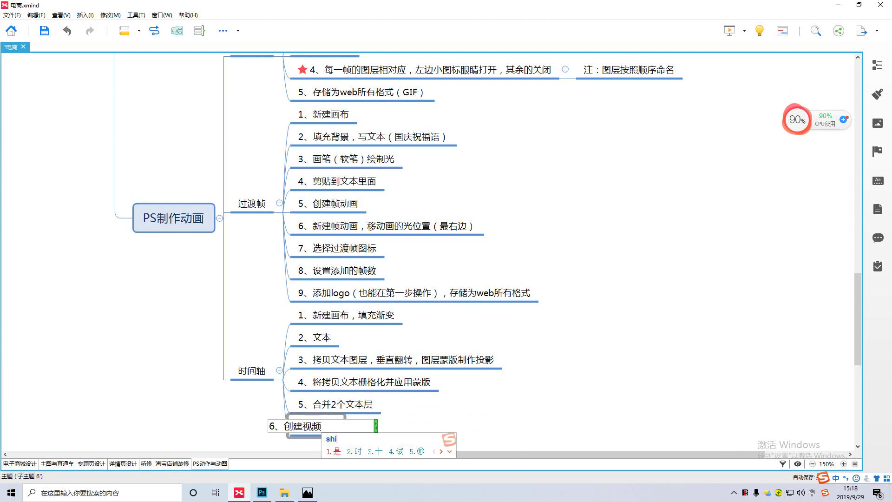
key(space)
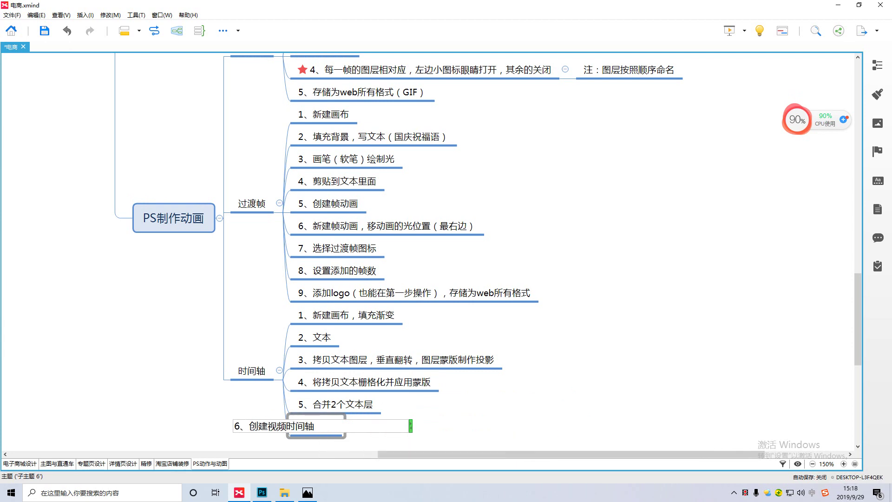
key(Return)
Add a seventh subtopic under 时间轴 reading "7、位置K帧"
key(Return)
key(F2)
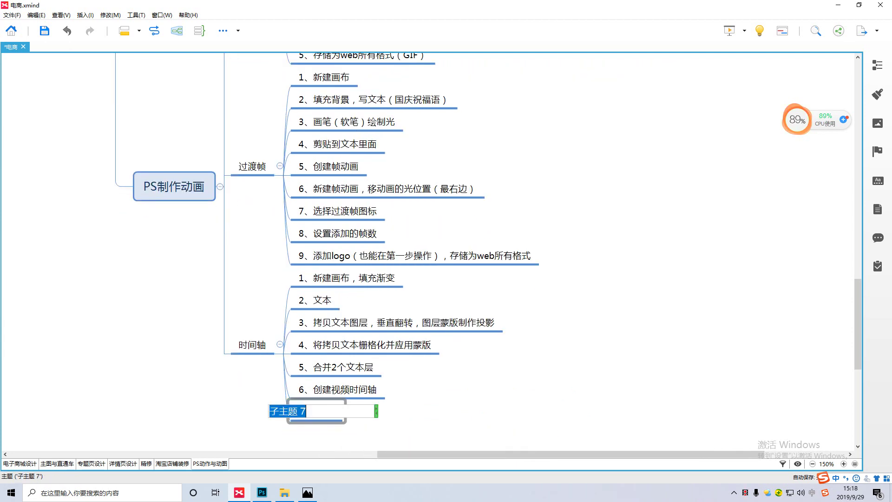
text(7、weiz)
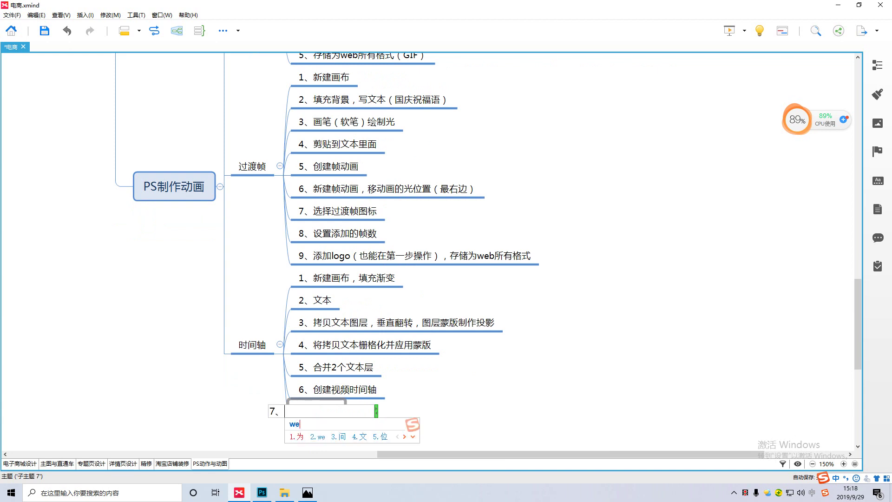
key(space)
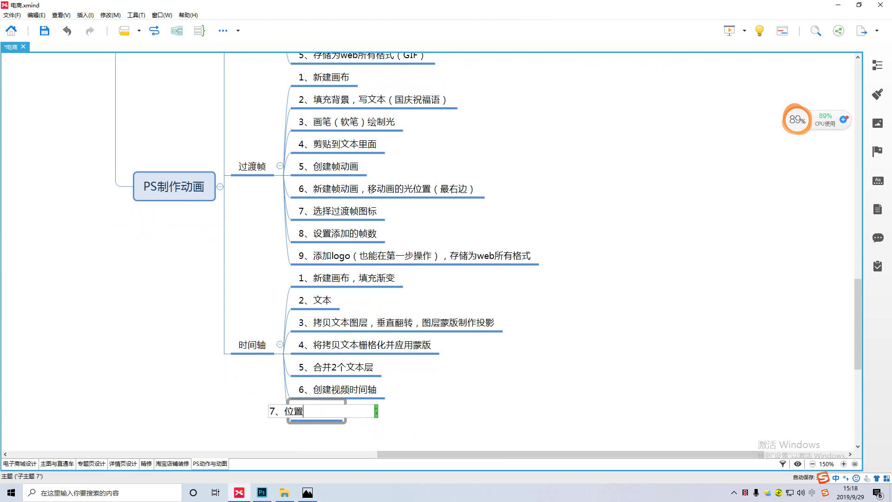
text(zhen)
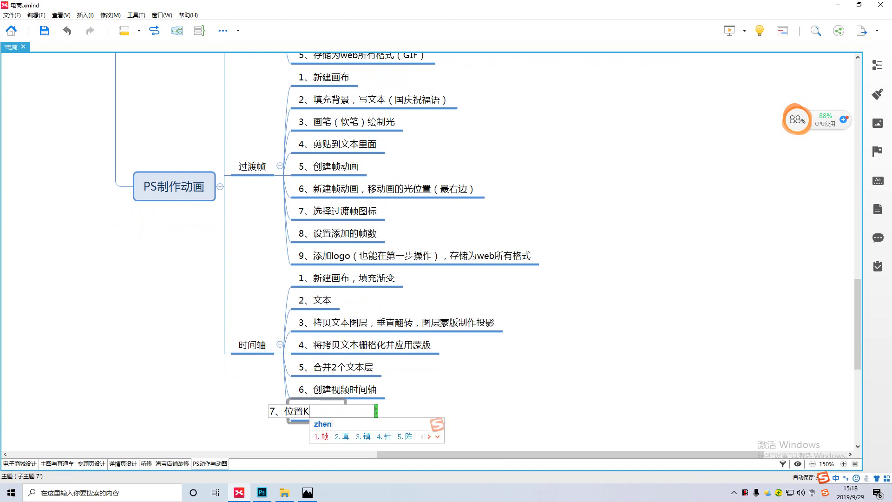
text(K)
key(space)
key(Return)
Add an eighth subtopic under 时间轴 reading "8、移动图层在左右侧"
key(Return)
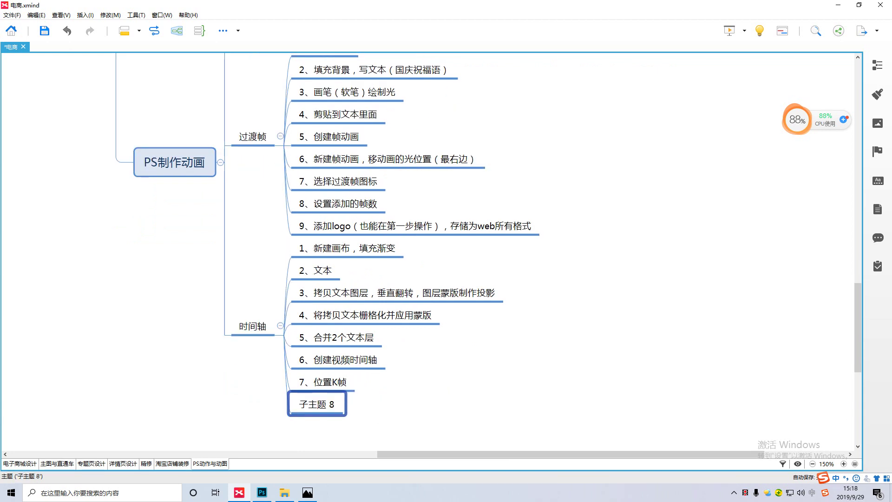
key(F2)
text(8)
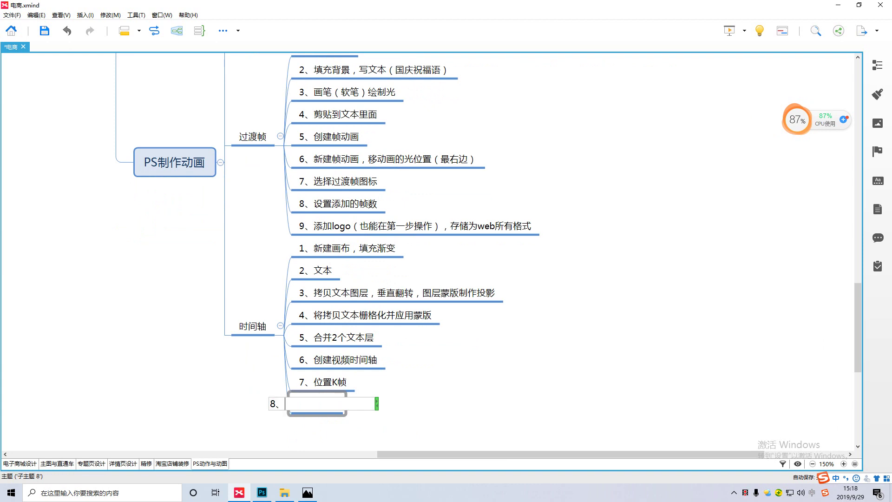
text(、yidong)
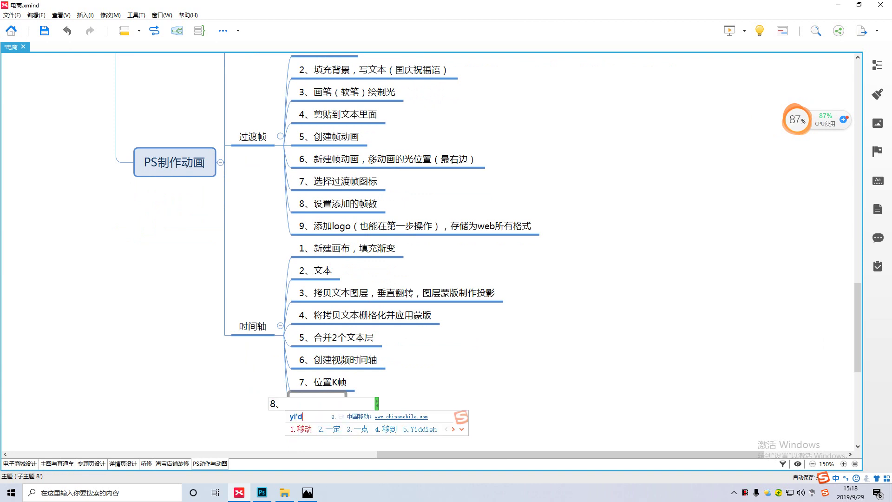
key(space)
text(tuceng)
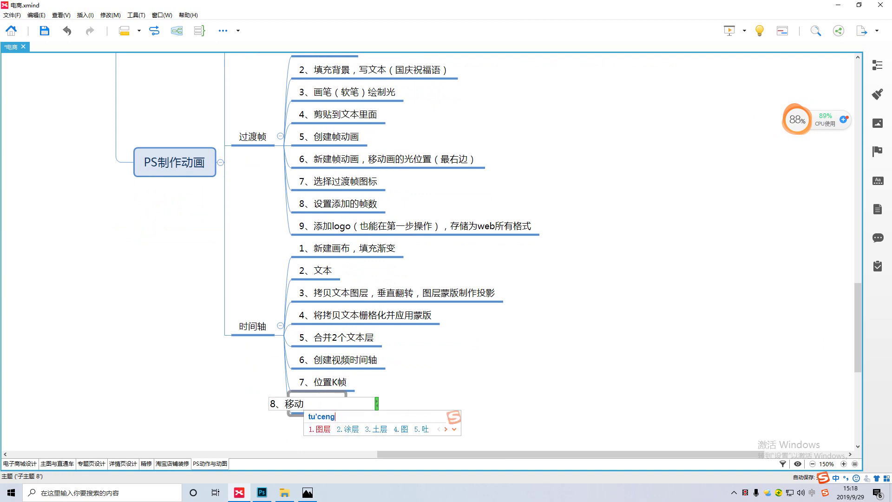
key(space)
text(zai)
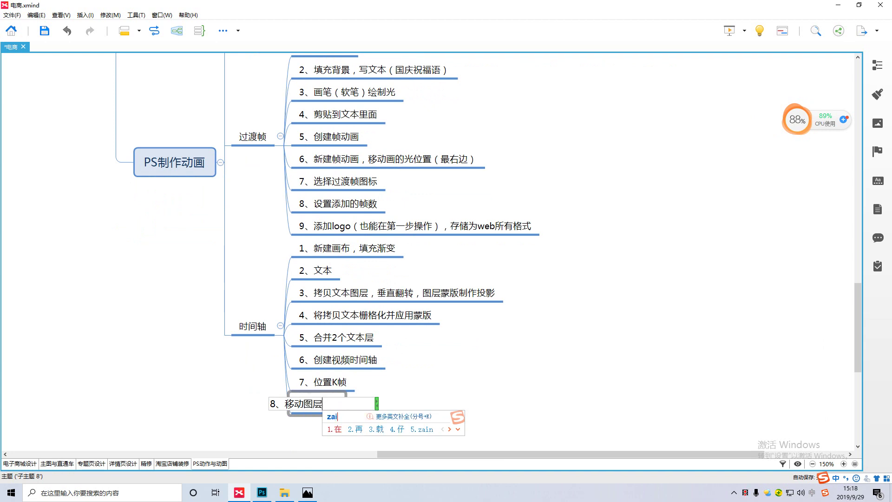
key(space)
text(zuo'you'ce)
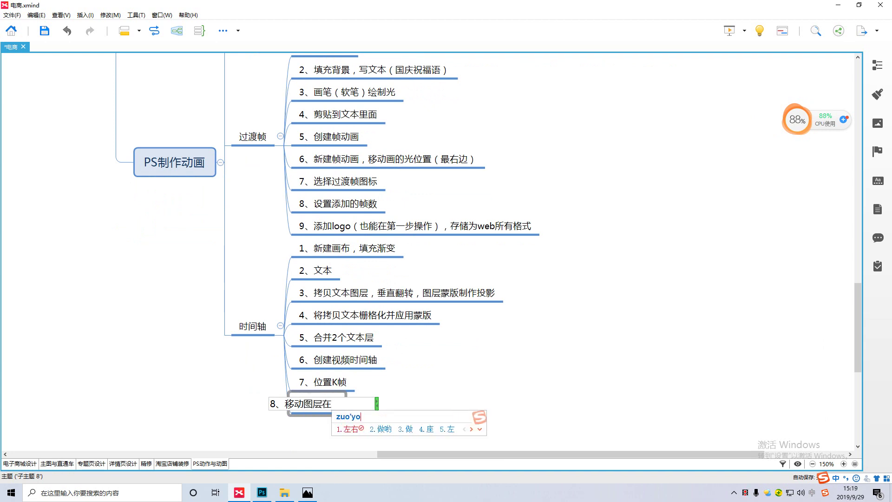
key(space)
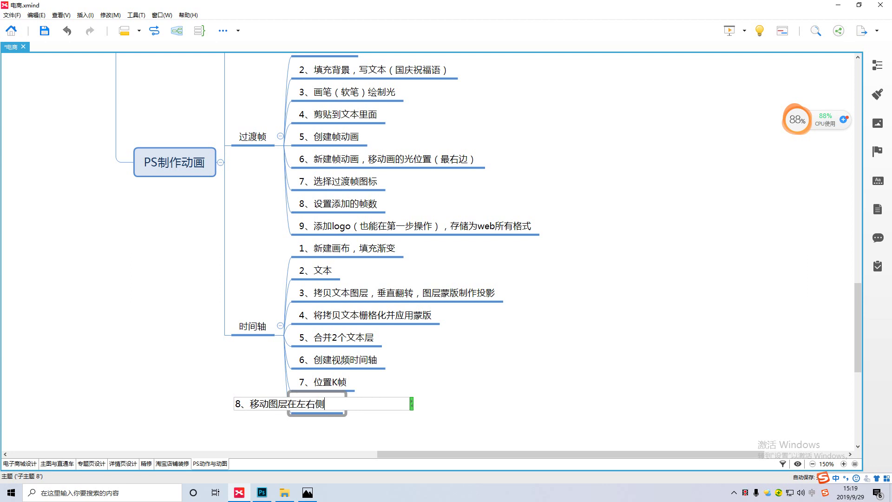
key(Return)
Append "，（右键设置）" to the end of the seventh subtopic under 时间轴
key(Up)
key(F2)
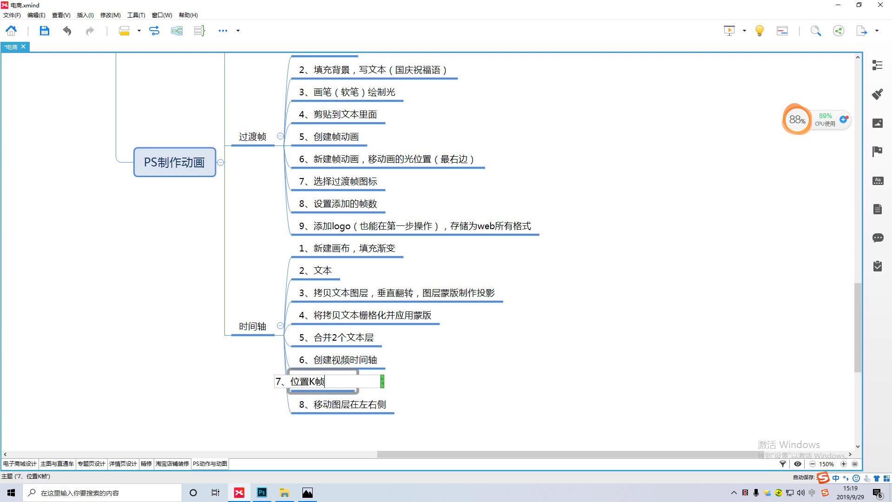
text(，（）)
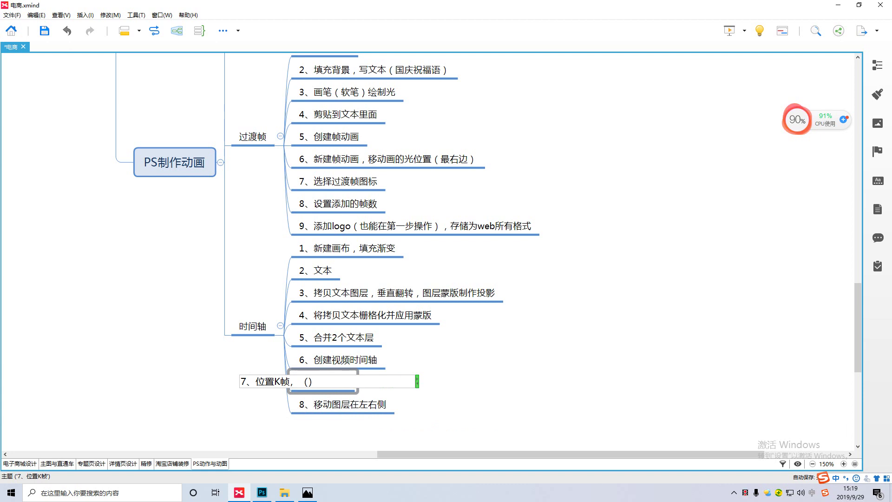
key(shift)
text(shez)
key(BackSpace)
key(BackSpace)
key(BackSpace)
key(BackSpace)
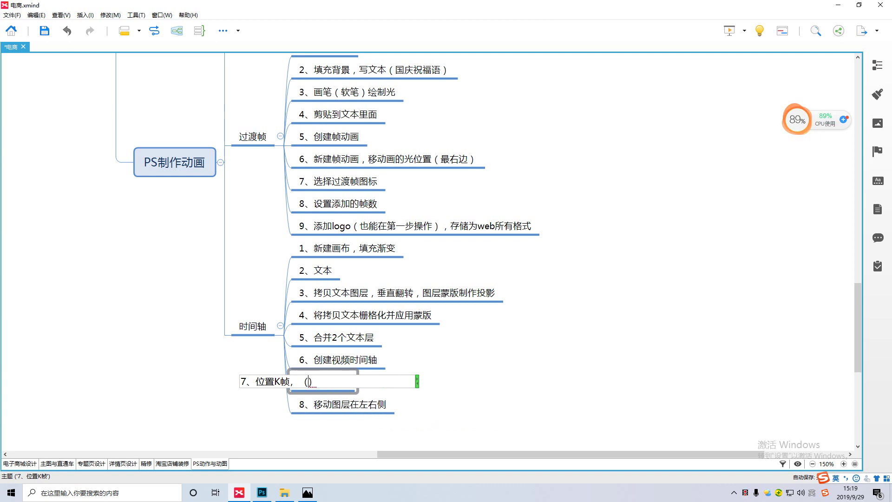
key(shift)
text(右键)
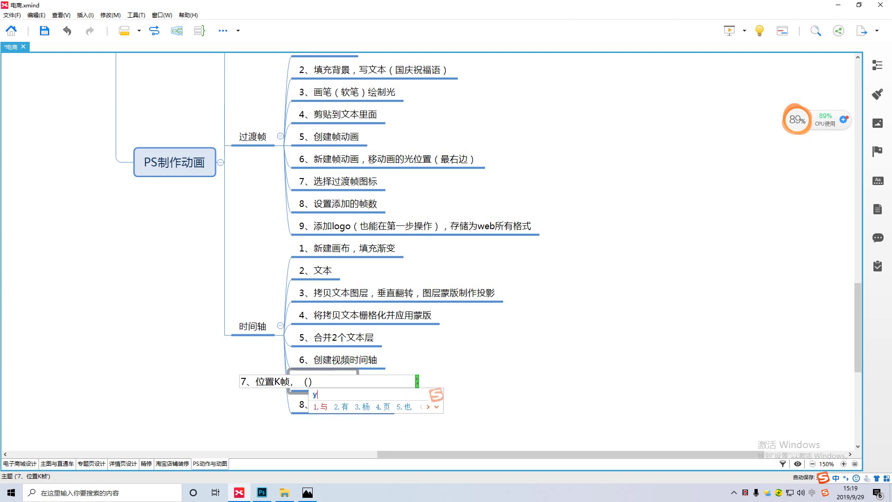
text(设置)
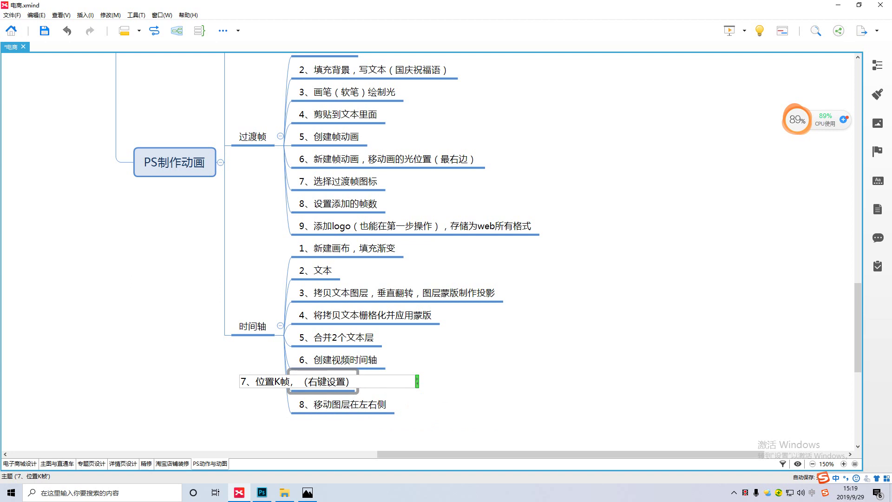
Insert "帧速率为25" after 右键设置 inside the parentheses of the seventh subtopic under 时间轴
text(zhensul)
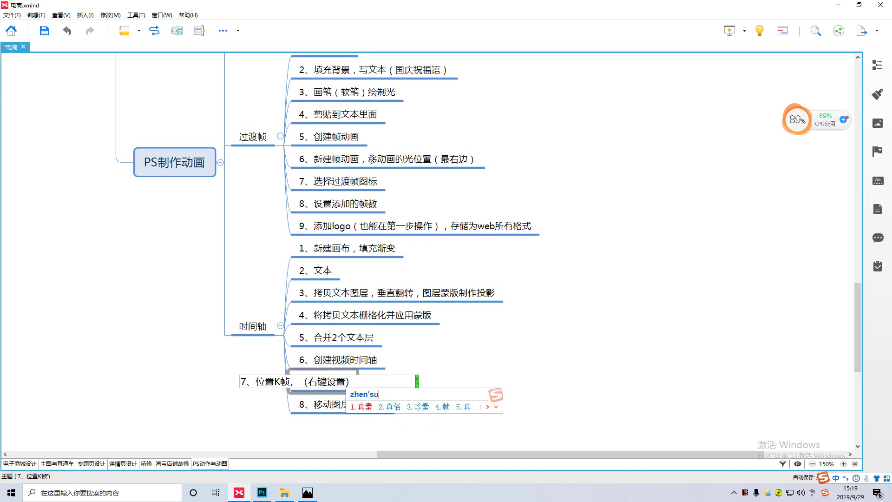
key(space)
text(wei)
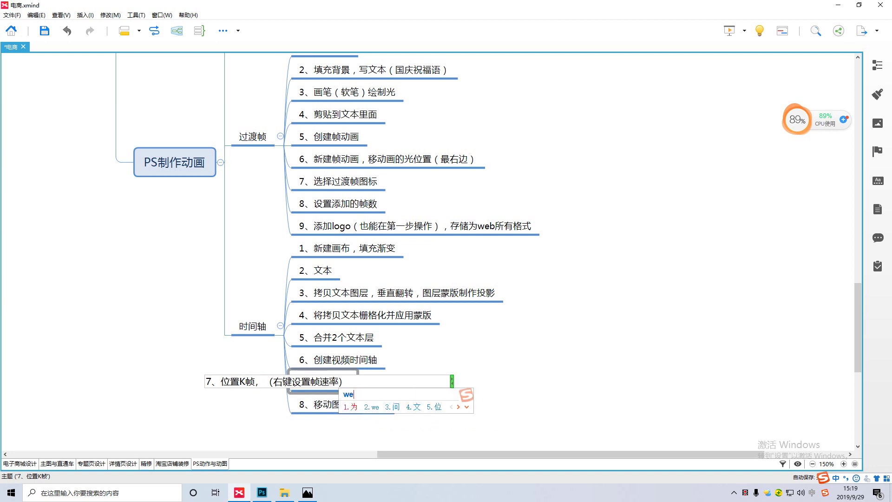
key(space)
text(25)
key(Return)
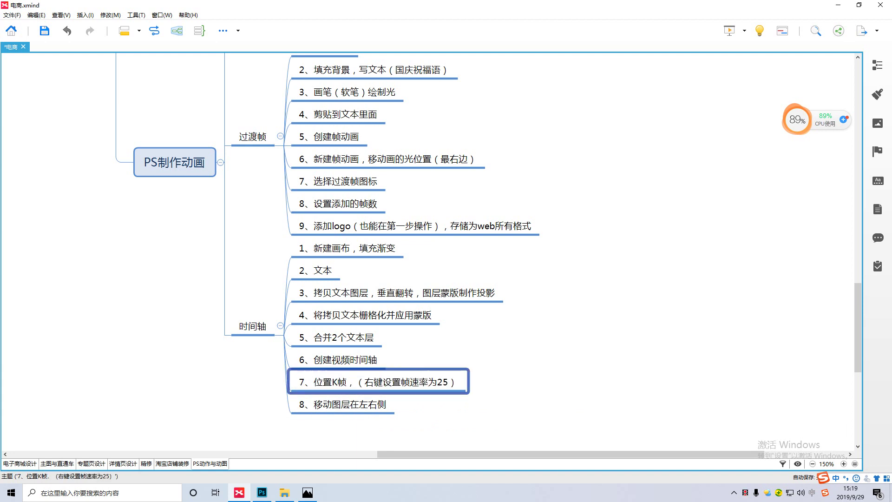
Add the unit "fps" after 25 in the seventh subtopic under 时间轴
key(F2)
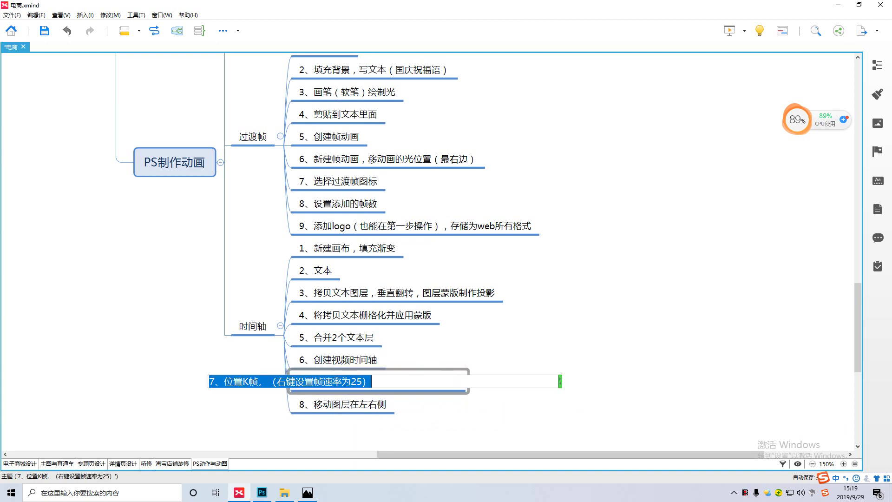
click(362, 381)
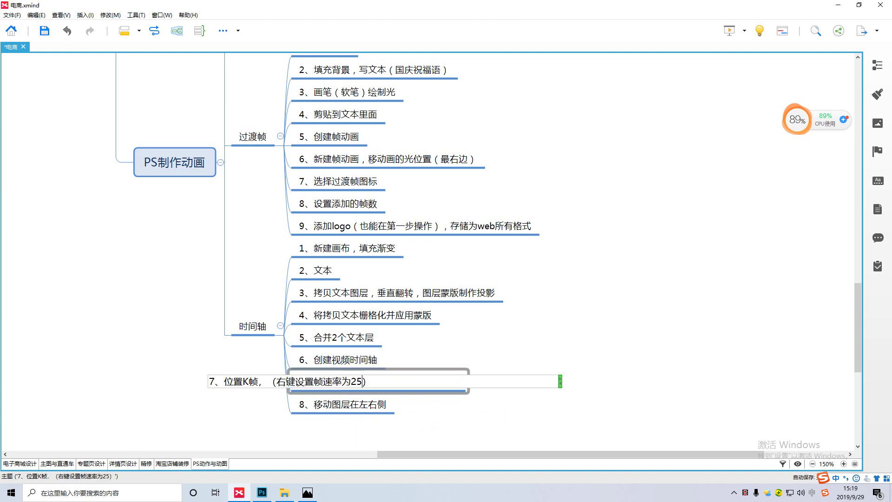
text(fps)
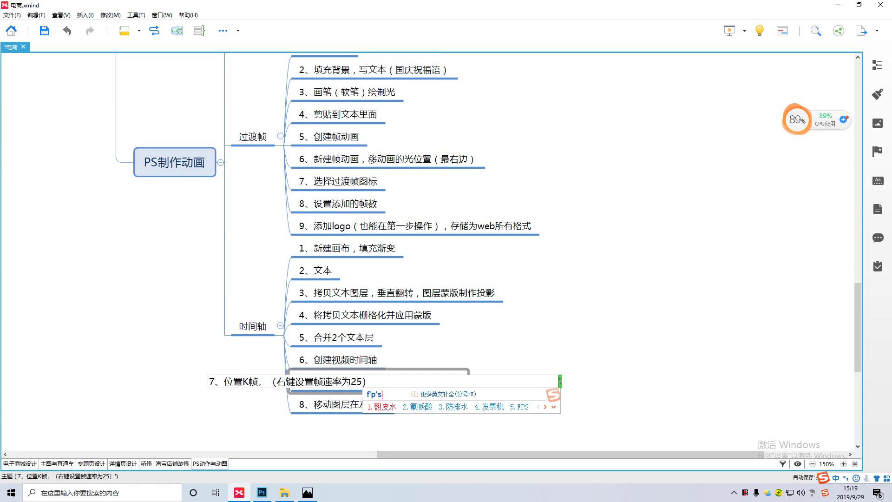
key(shift)
click(405, 430)
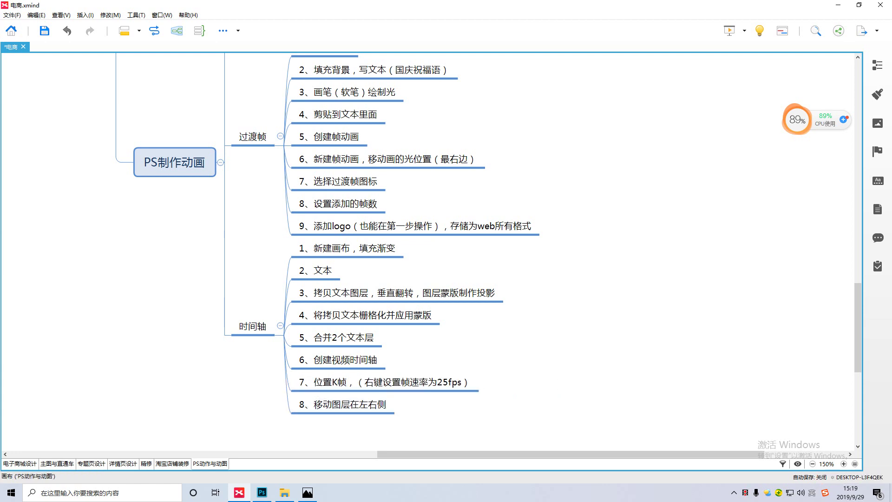
Switch to Photoshop to view the timeline's options, including the frame rate setting, and return to the XMind notes
click(263, 492)
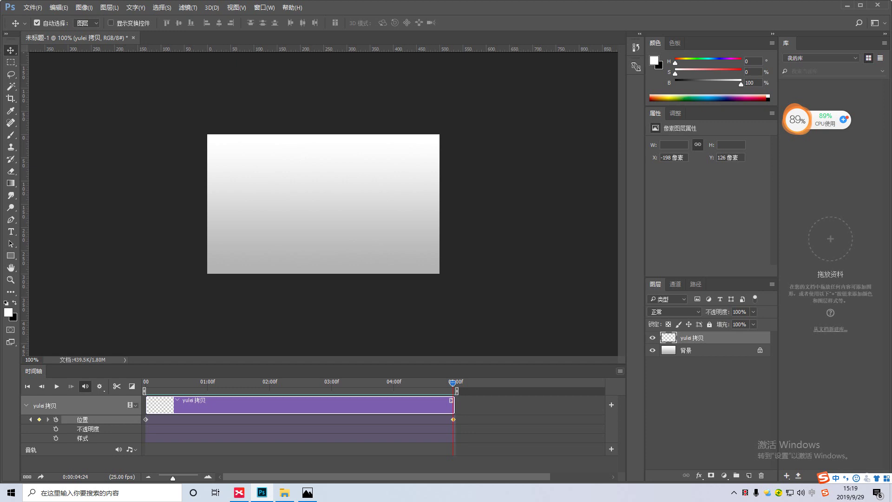
click(620, 371)
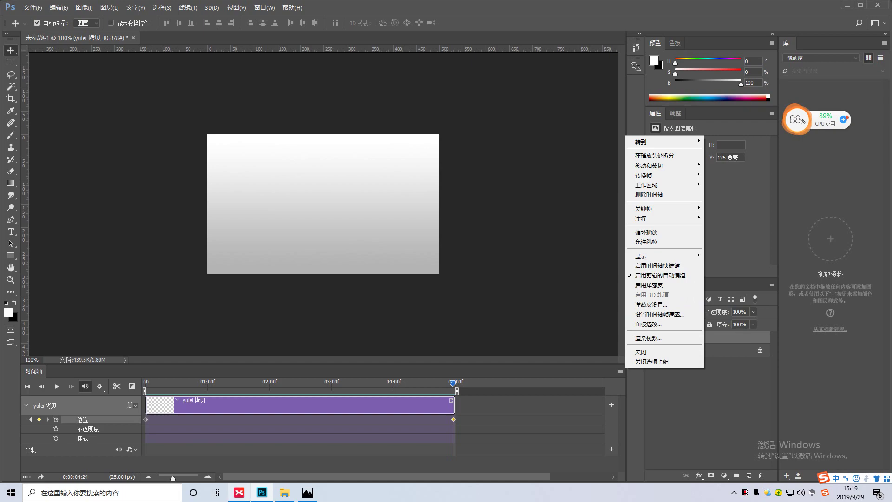
click(239, 493)
Replace 左 with 最 in the eighth subtopic under 时间轴 so it reads "8、移动图层在最右侧"
click(349, 404)
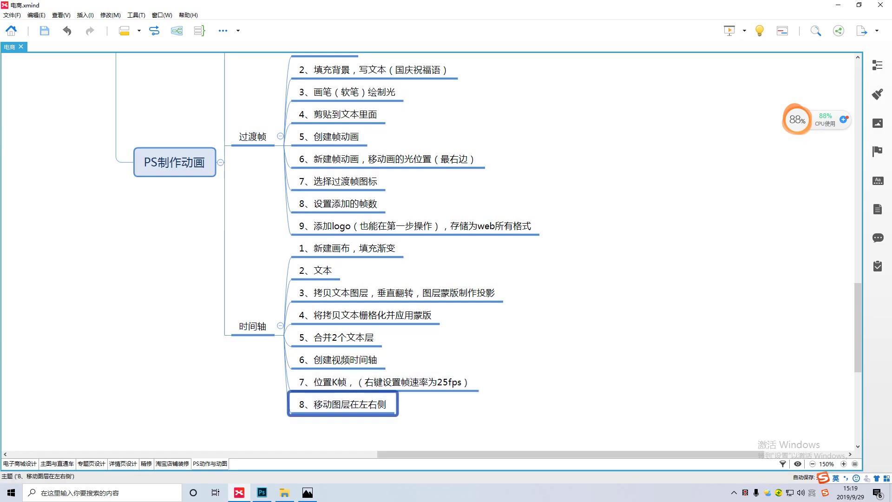
double_click(340, 405)
click(332, 404)
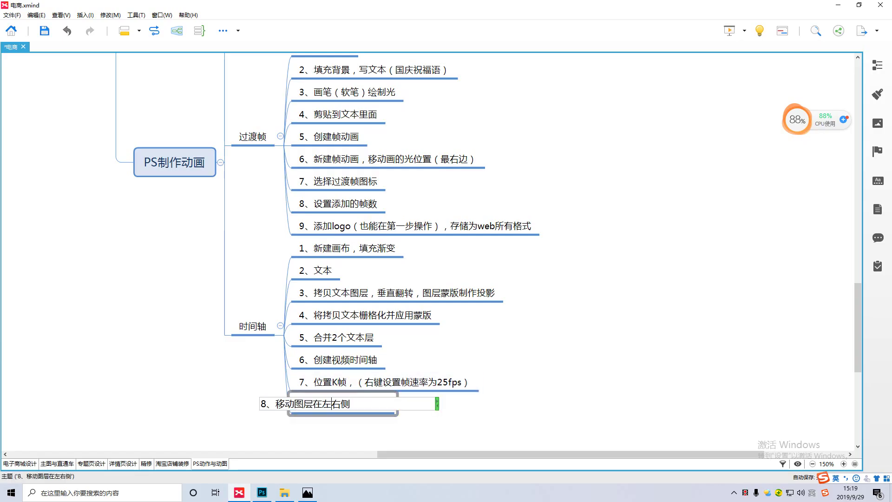
key(BackSpace)
text(zui)
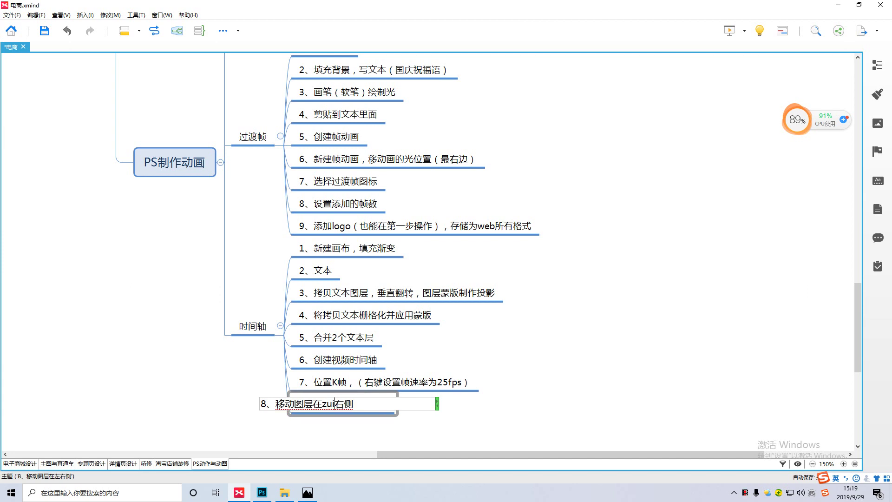
key(BackSpace)
key(BackSpace)
key(BackSpace)
key(shift)
text(zui)
key(space)
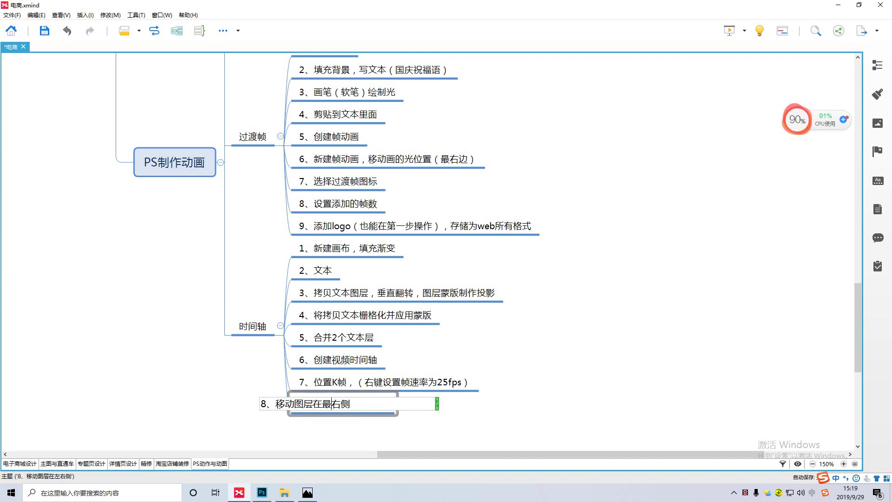
key(Return)
Add a ninth subtopic under 时间轴 reading "9、在移动K帧，移动涂层在最左边"
key(Return)
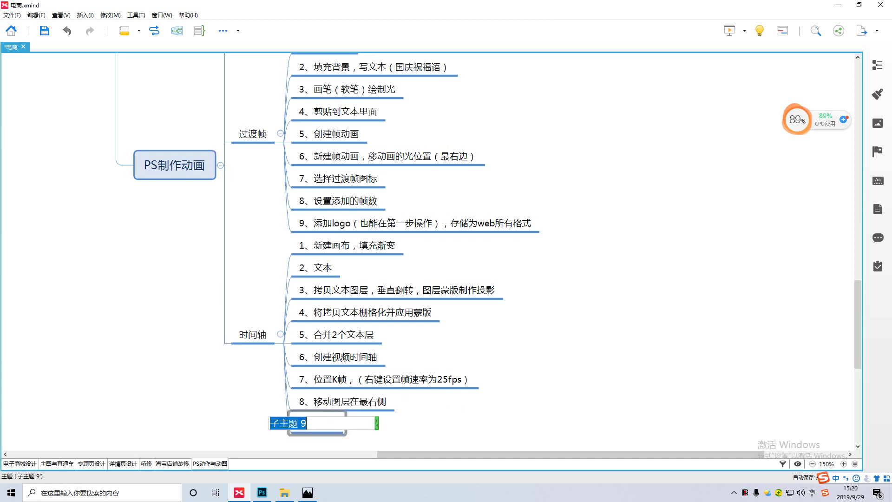
text(9、)
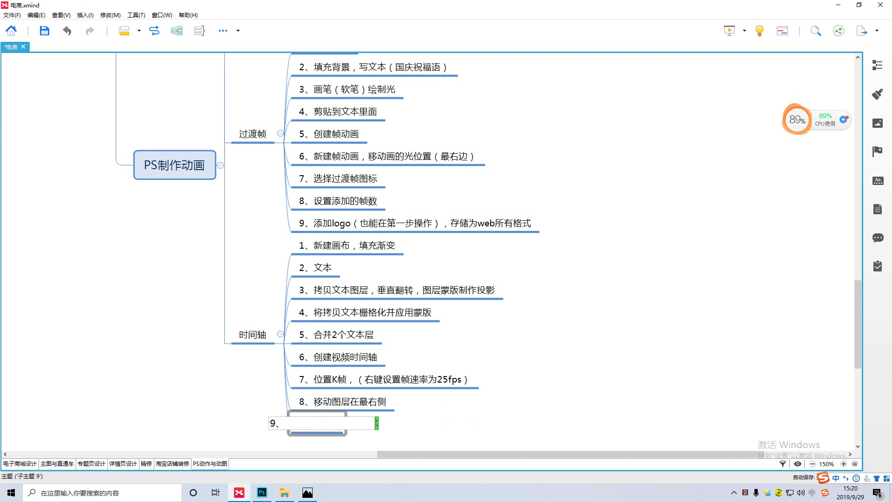
text(zai)
key(space)
text(yidong)
key(space)
text(Kzhen)
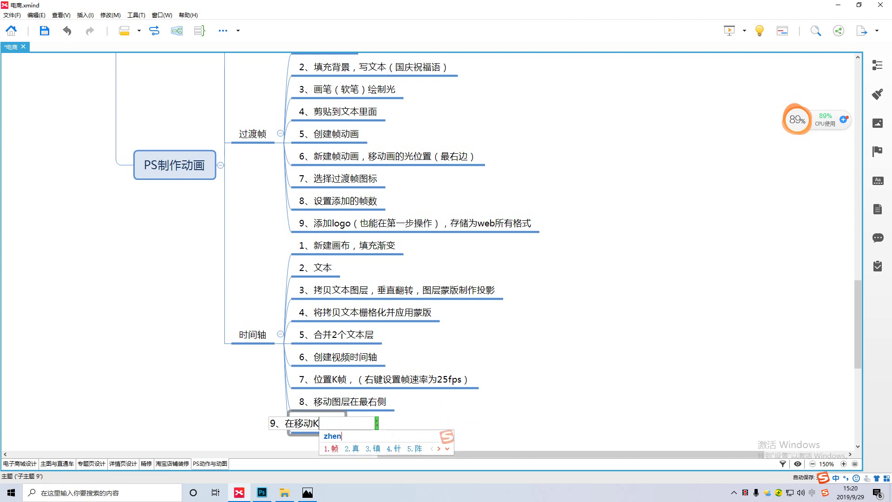
key(space)
text(,yidong)
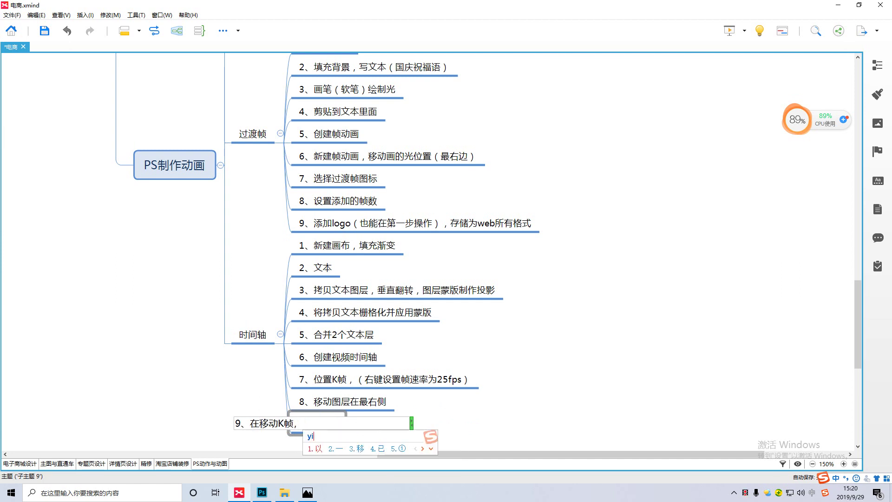
key(space)
text(tucengzai)
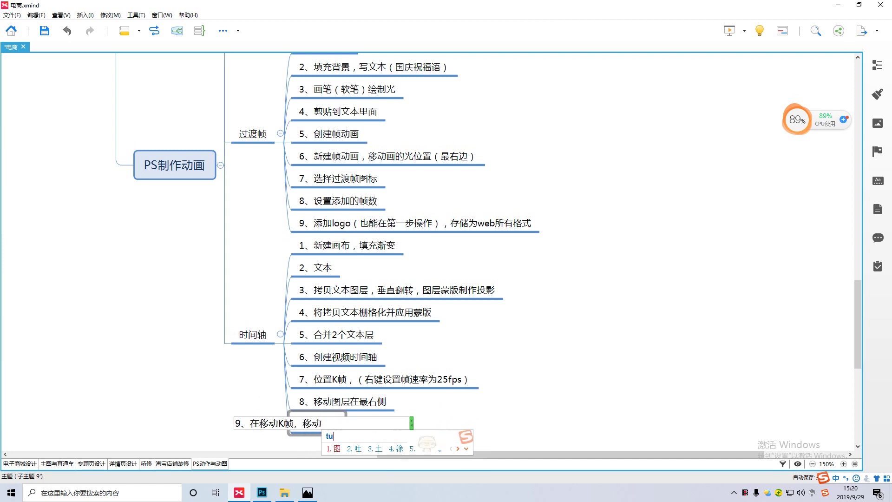
key(space)
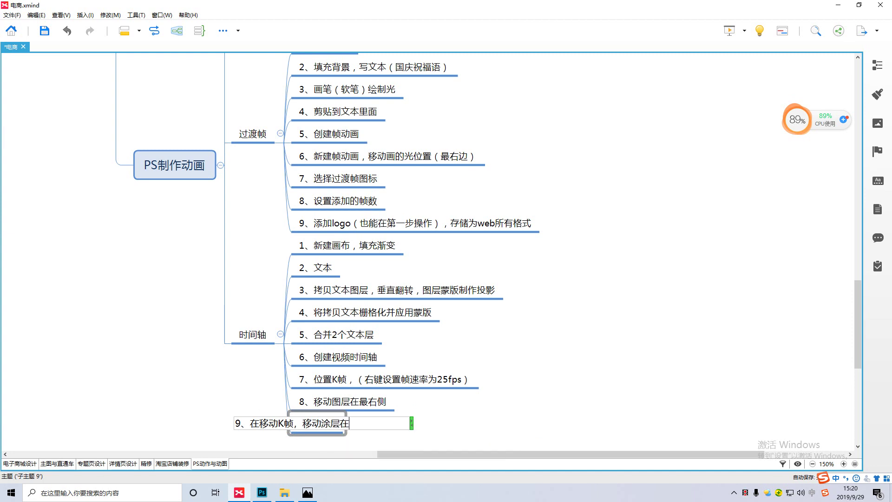
text(zuizuo)
text(bian)
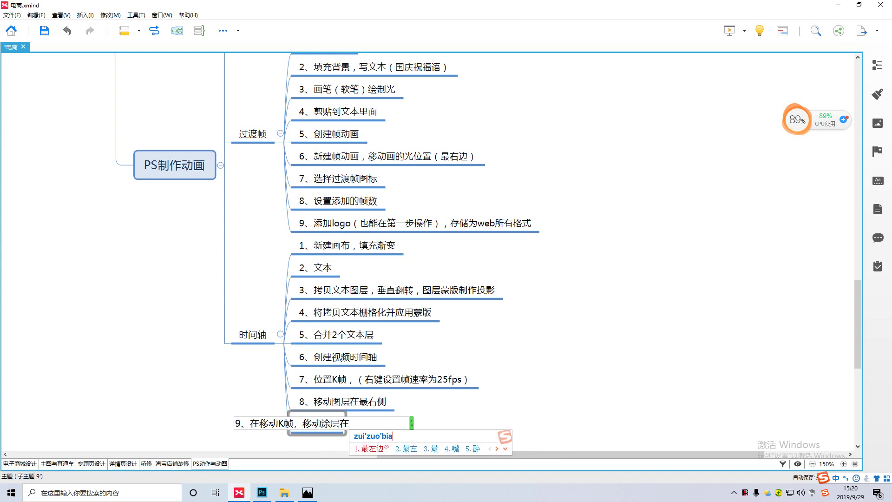
key(space)
key(Return)
Add a tenth subtopic under 时间轴 reading "10、完成后播放存储" and save the mind map
key(Return)
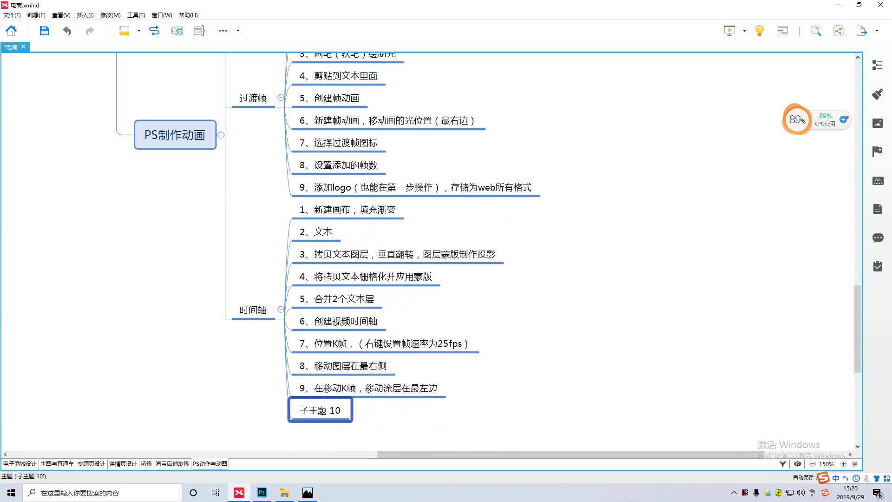
key(F2)
text(10)
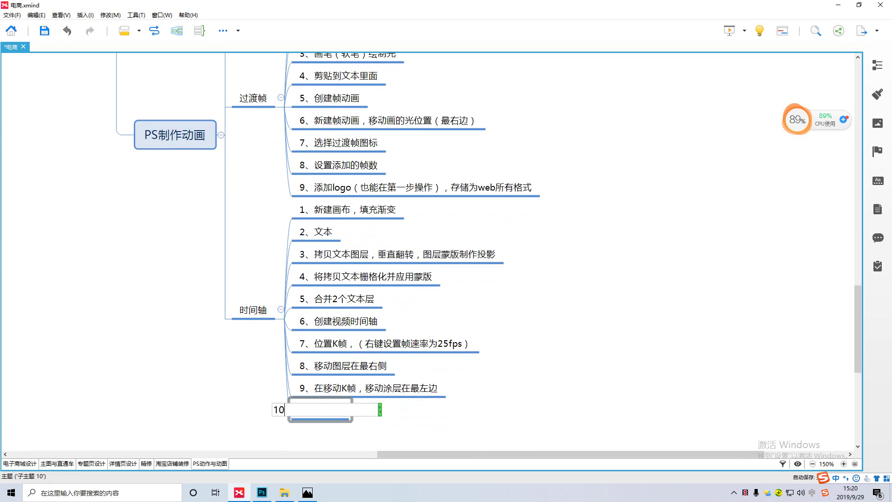
text(\wanc)
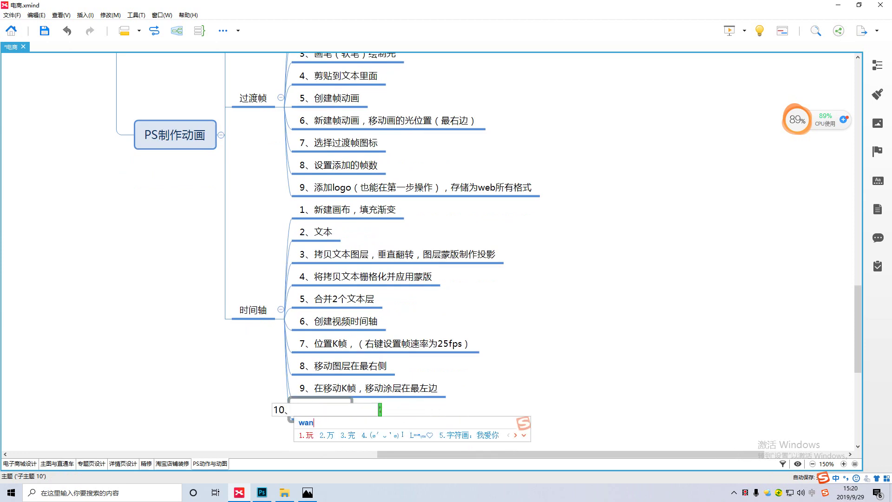
text(henghou)
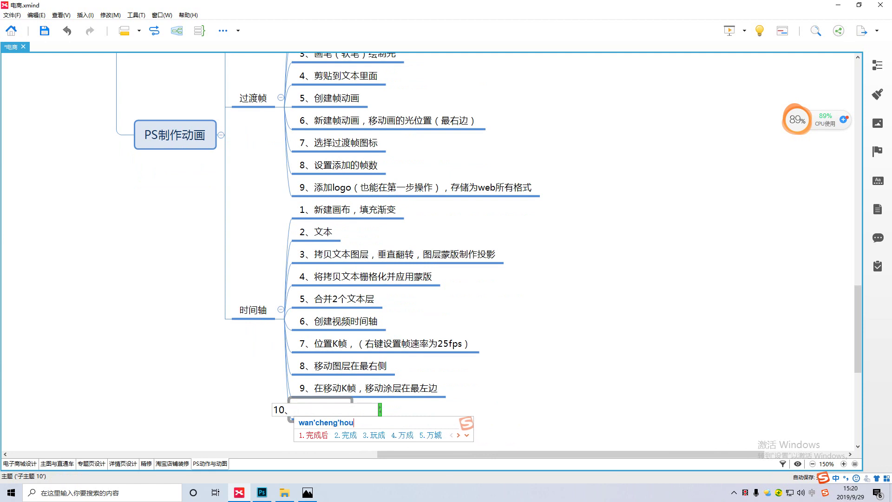
key(space)
text(bof)
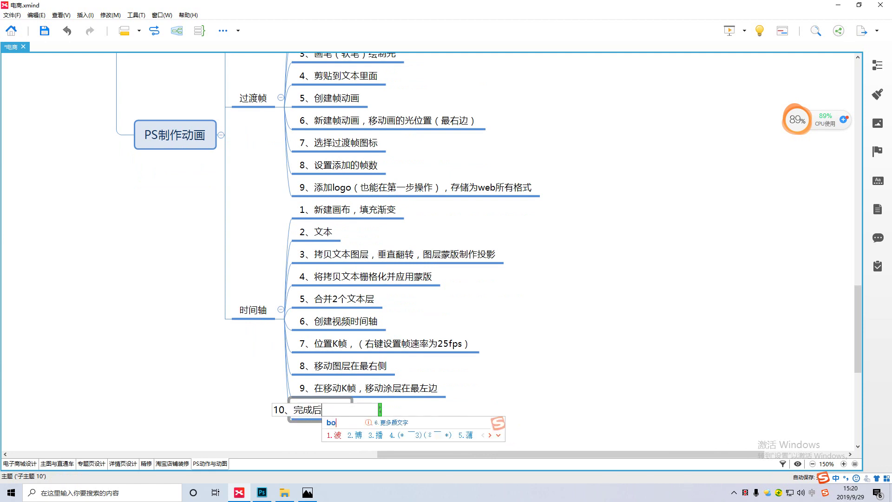
text(ang)
key(space)
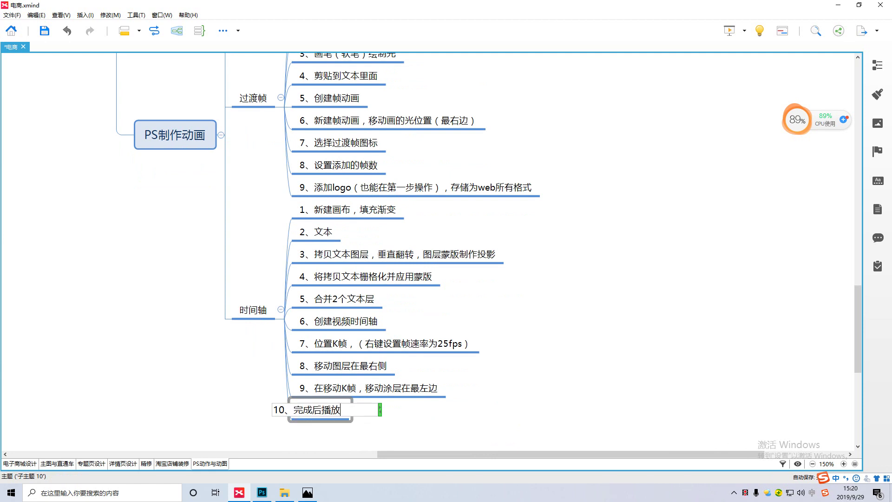
text(cunchu)
key(space)
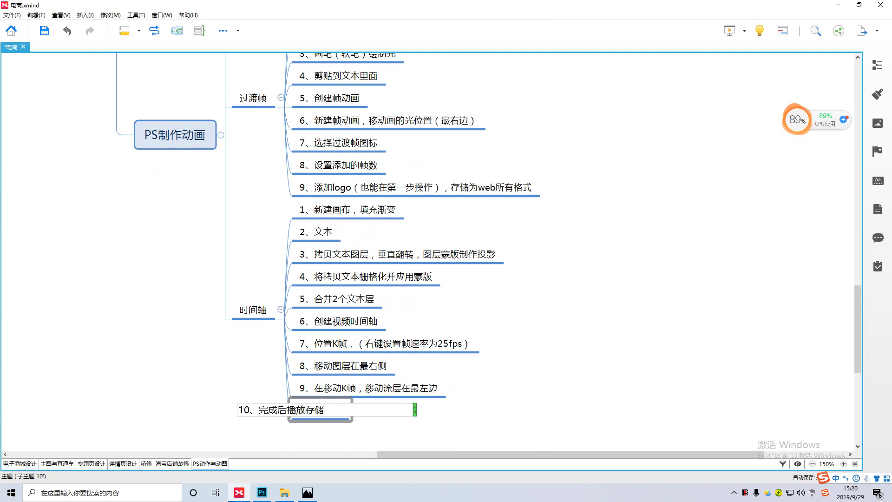
key(Return)
click(557, 326)
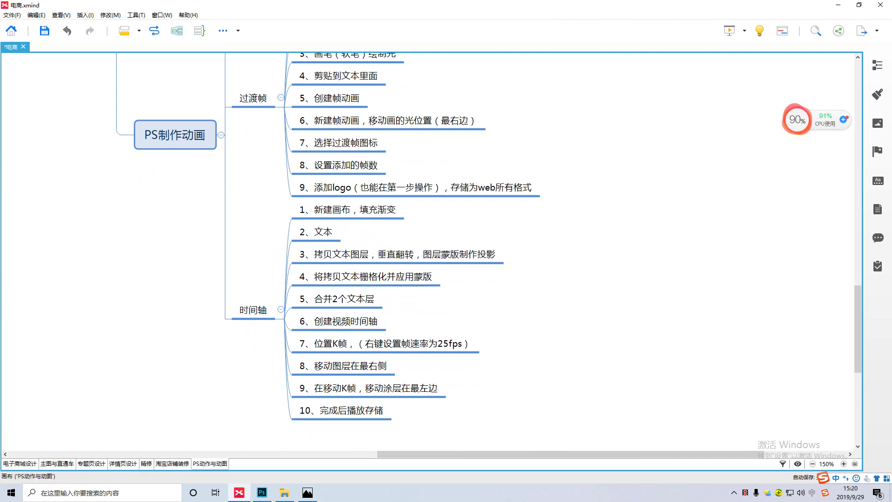
scroll(428, 251, down, 3)
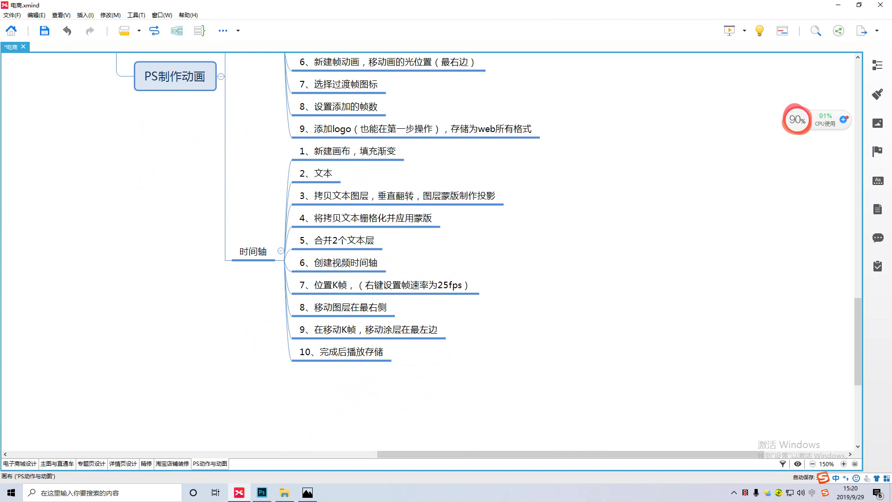
key(ctrl+s)
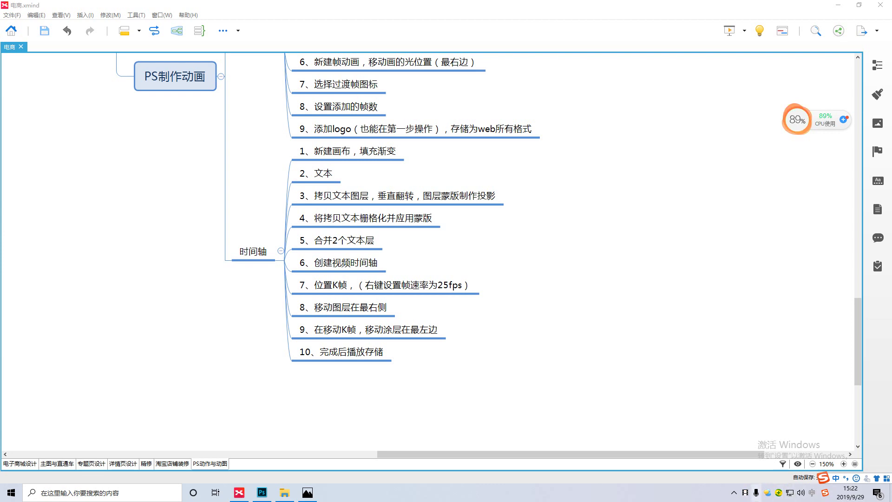
Switch to 伽卡他卡电子教室教师端, stop the screen broadcast to the students, and minimize the XMind and classroom windows
click(734, 493)
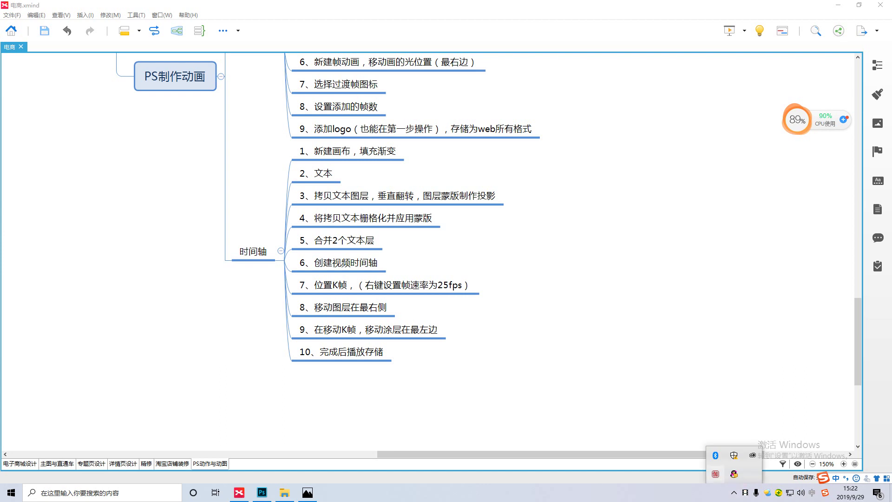
double_click(716, 474)
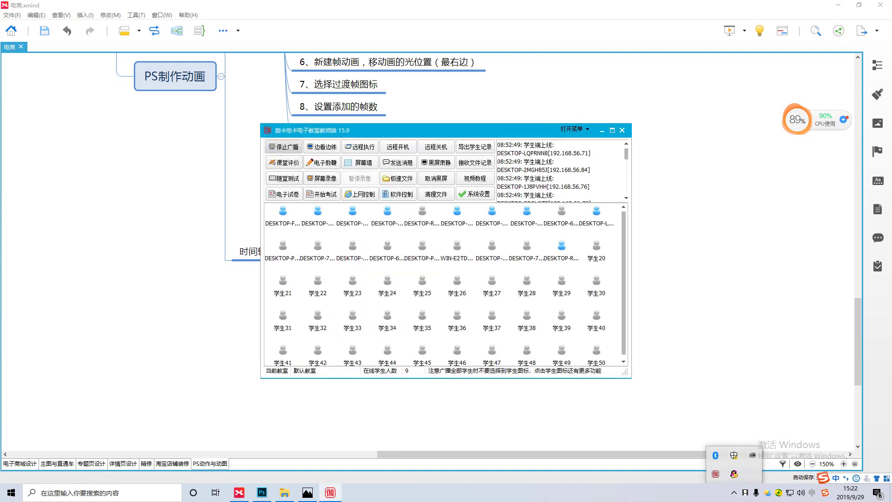
click(284, 147)
click(839, 5)
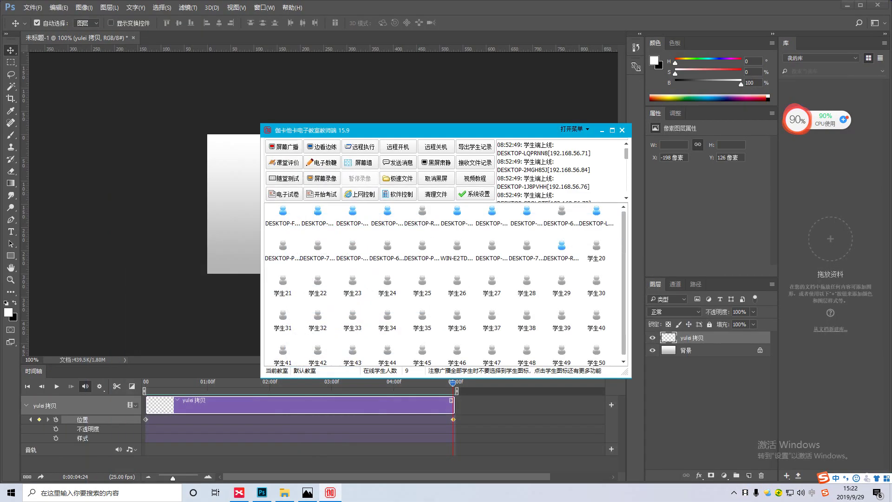
click(602, 131)
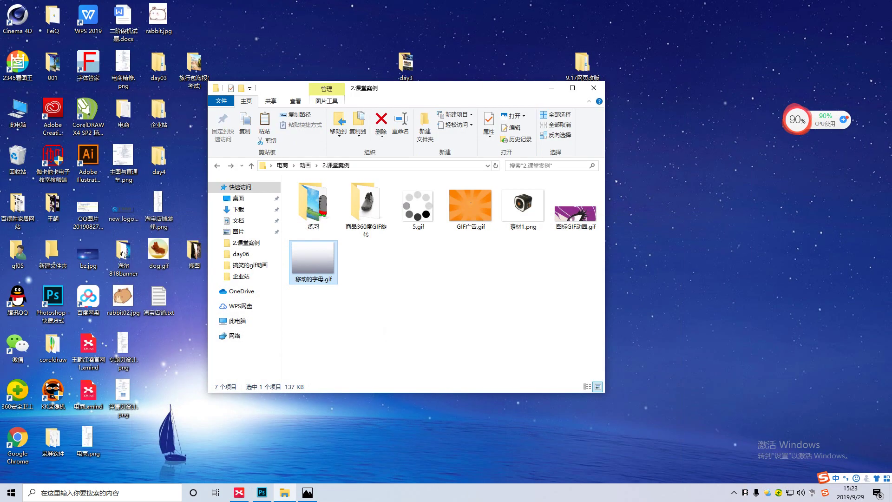
Open the UI-1903 group chat in 飞秋2013, close it, and minimize the 2.课堂案例 folder window
click(768, 493)
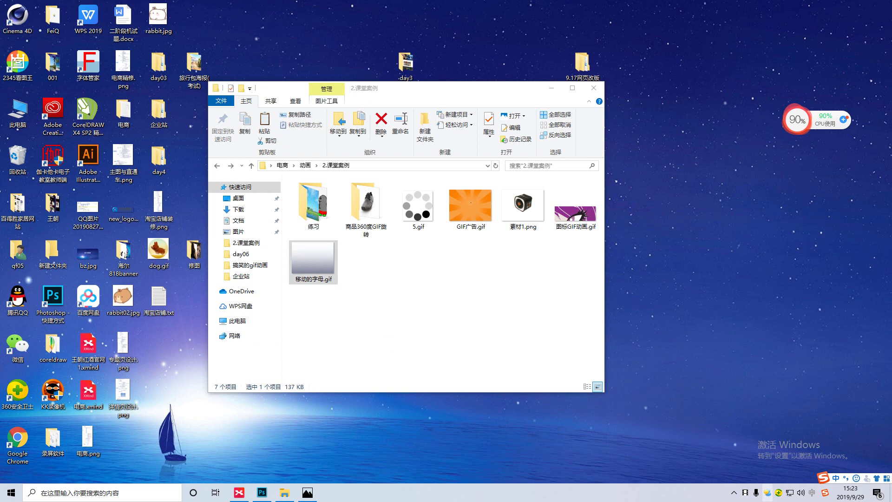
double_click(768, 492)
double_click(780, 201)
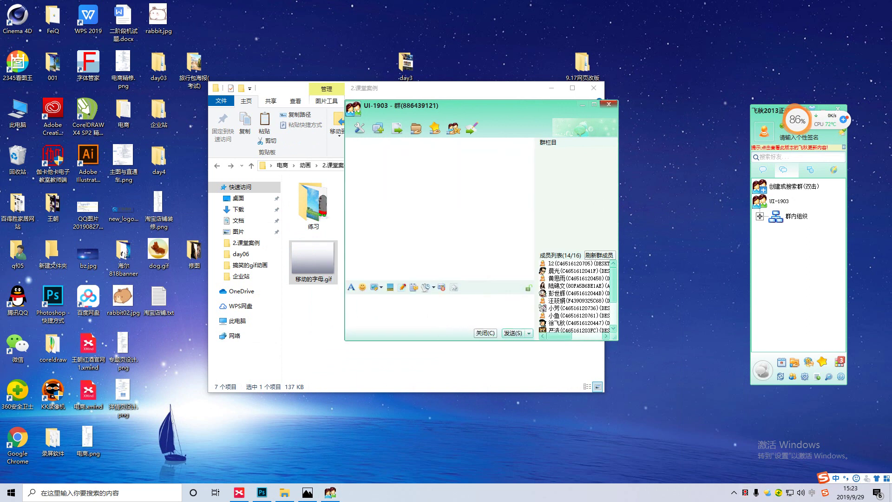
click(609, 105)
click(552, 88)
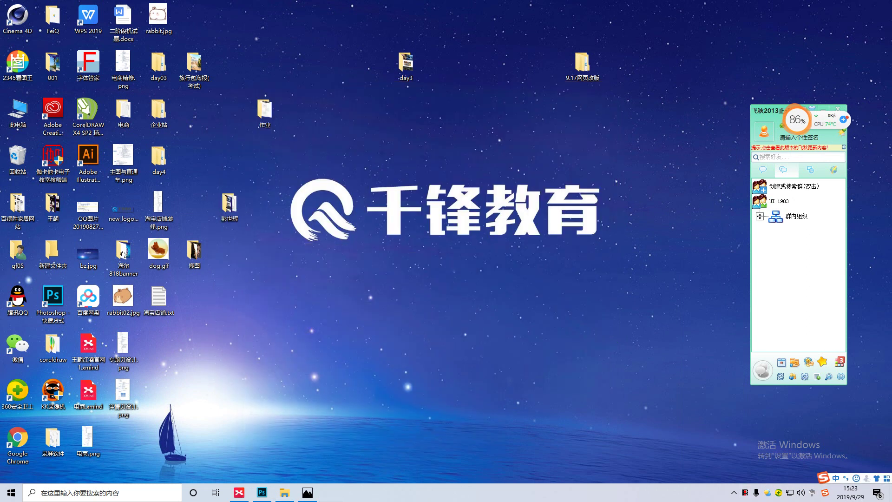